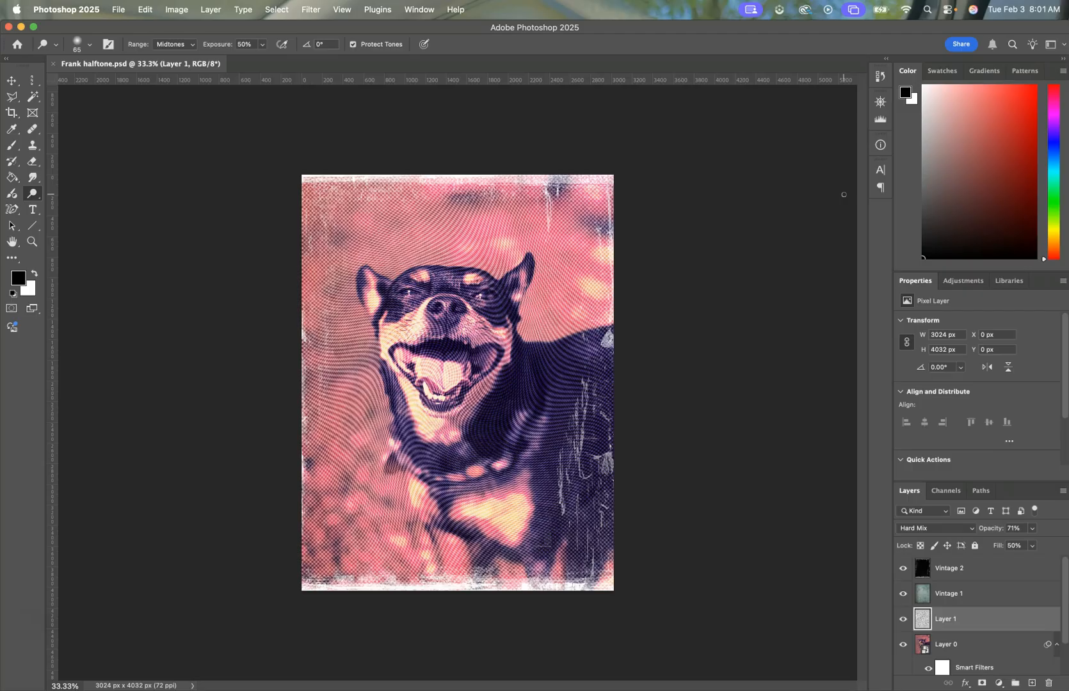
Open IMG_6679.jpg from the Downloads folder and convert its background layer to a smart object
click(777, 364)
click(116, 11)
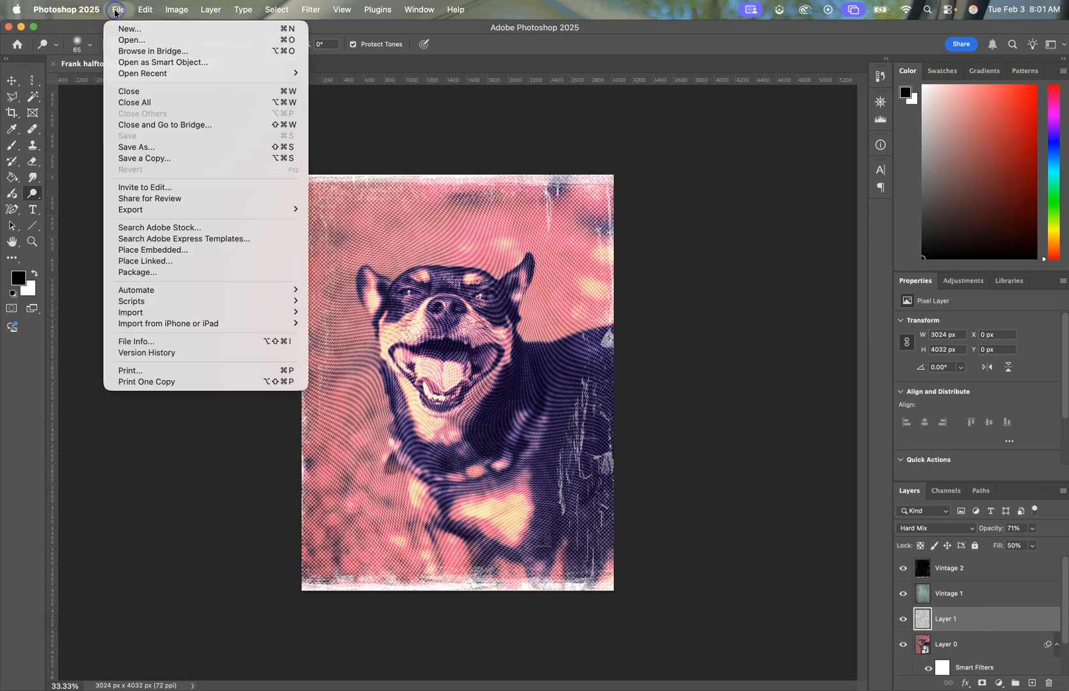
click(128, 40)
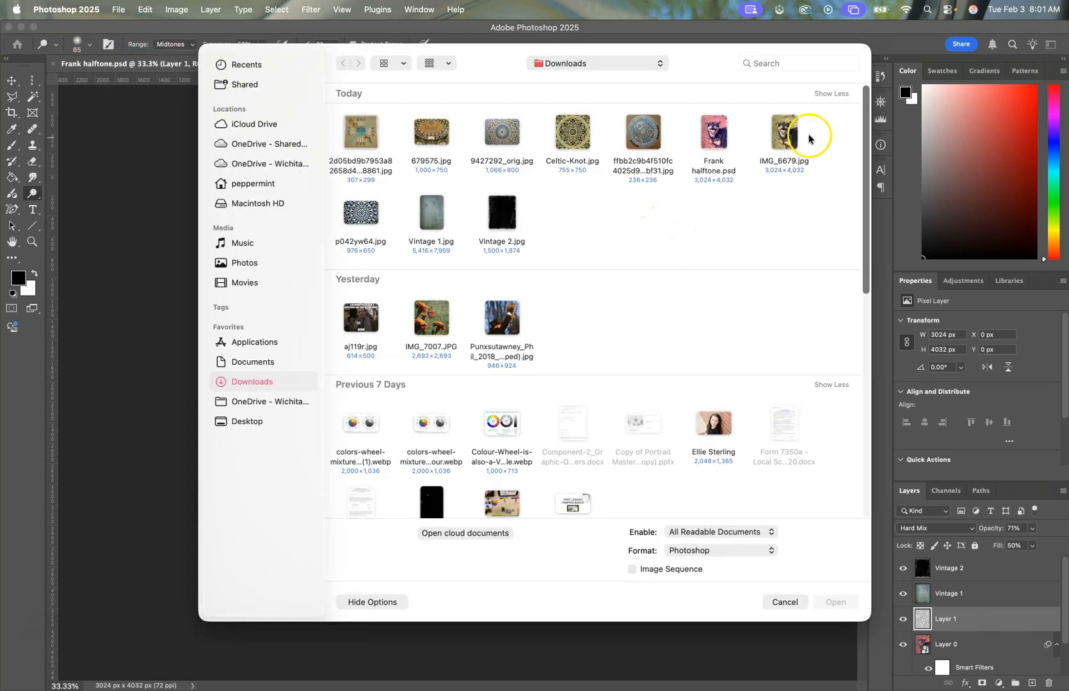
click(803, 137)
click(835, 603)
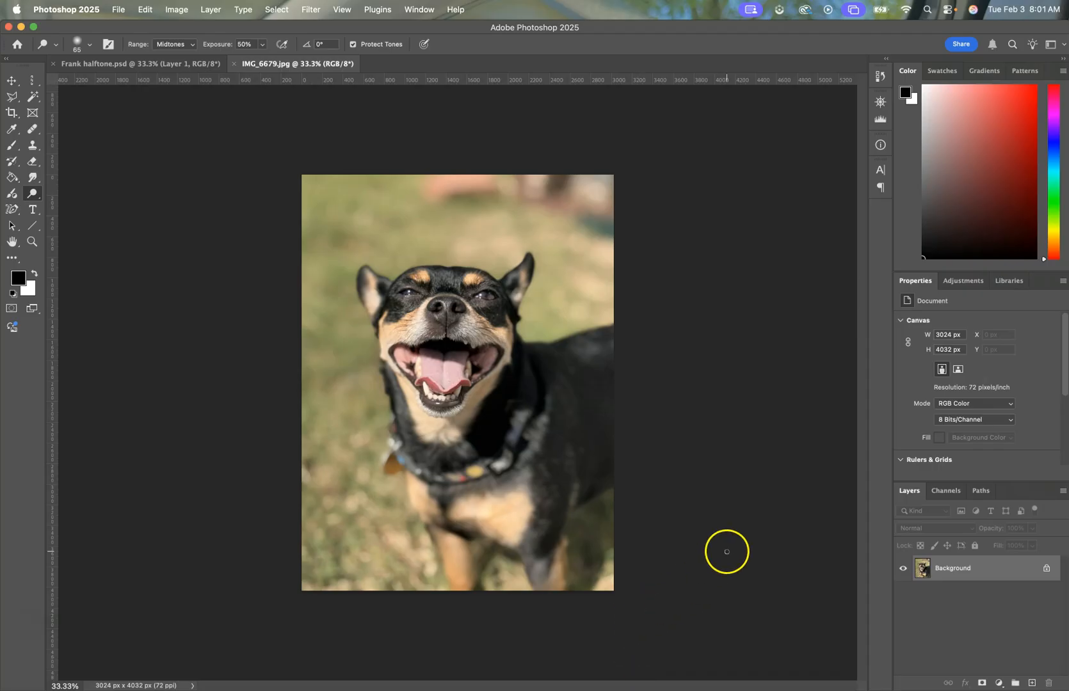
right_click(985, 571)
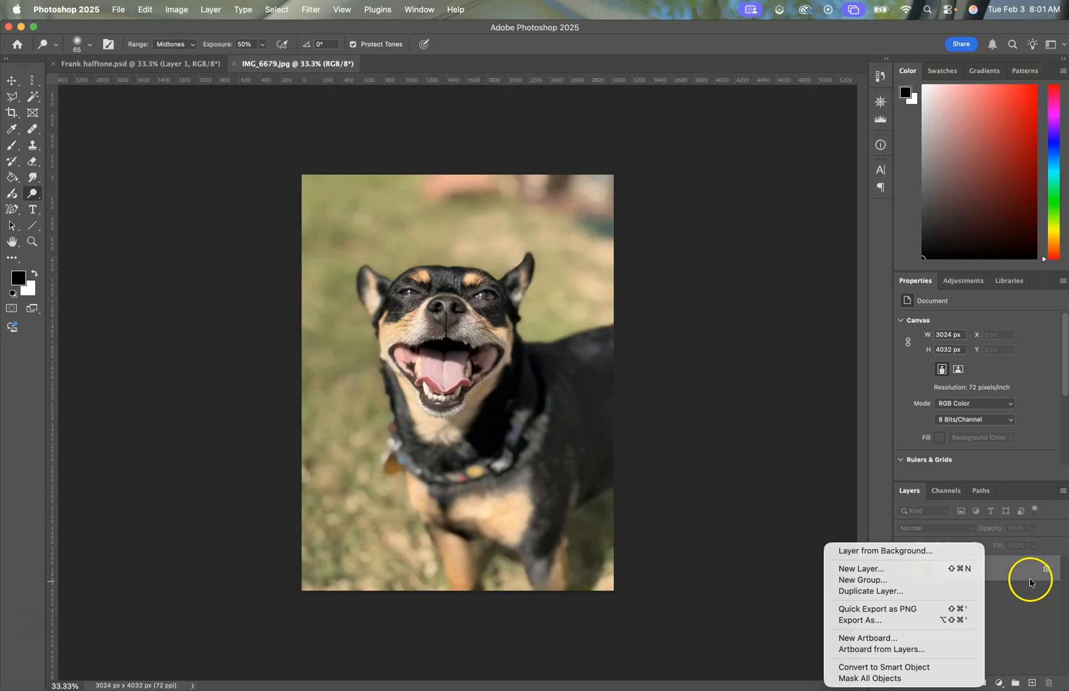
click(903, 669)
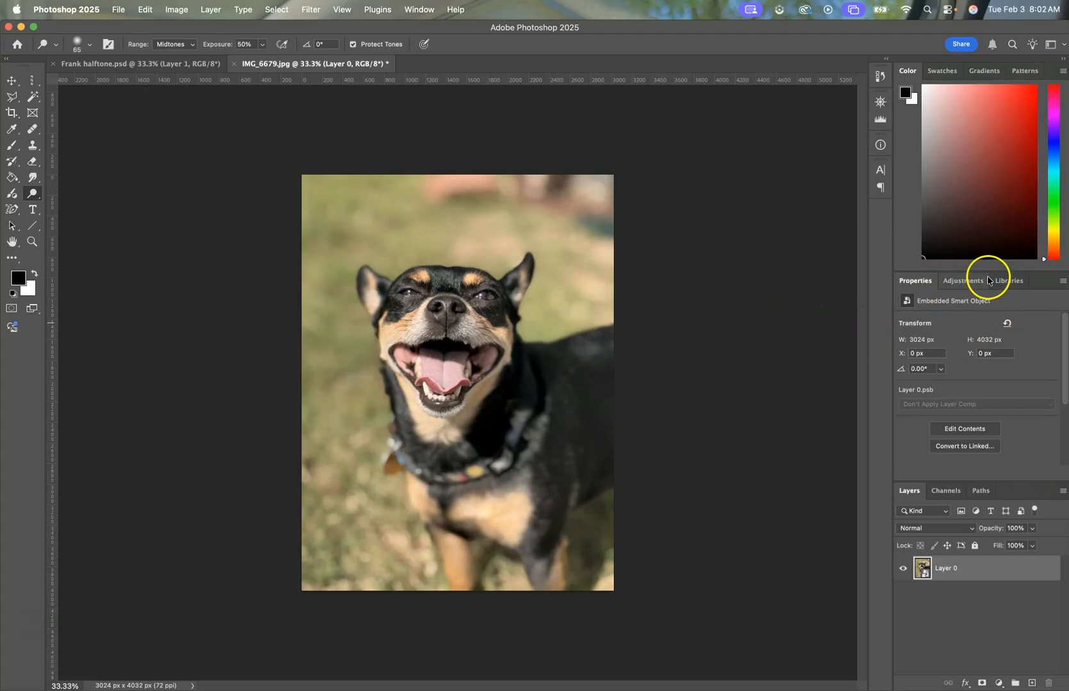
Desaturate the dog photo layer with a Hue/Saturation adjustment, setting saturation to about -55
click(177, 10)
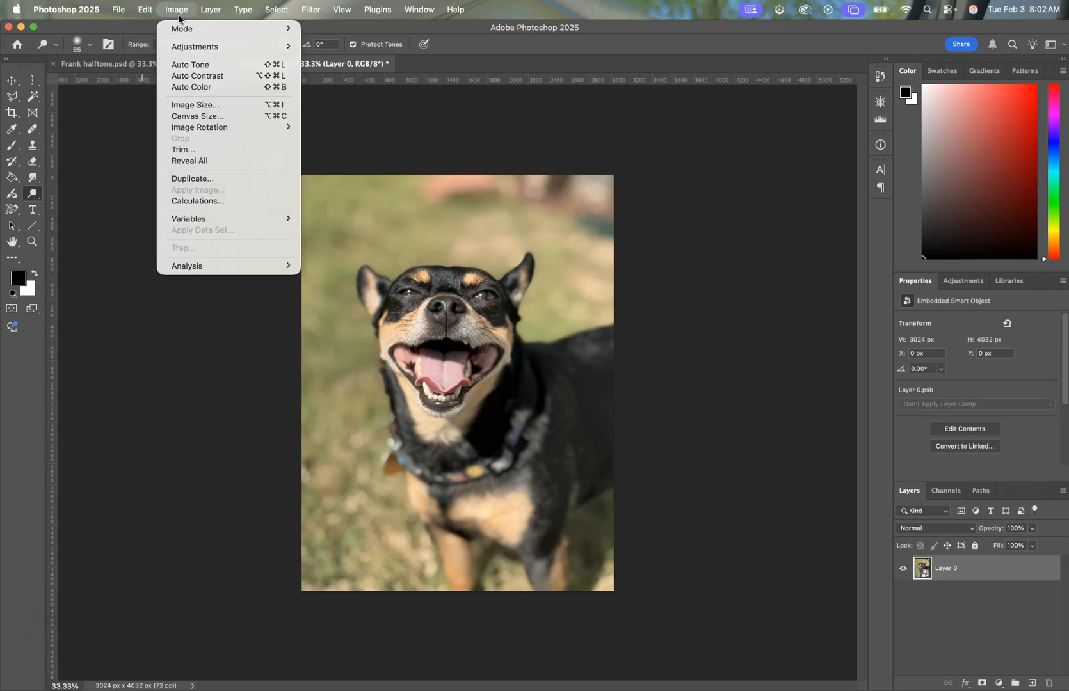
mouse_move(181, 45)
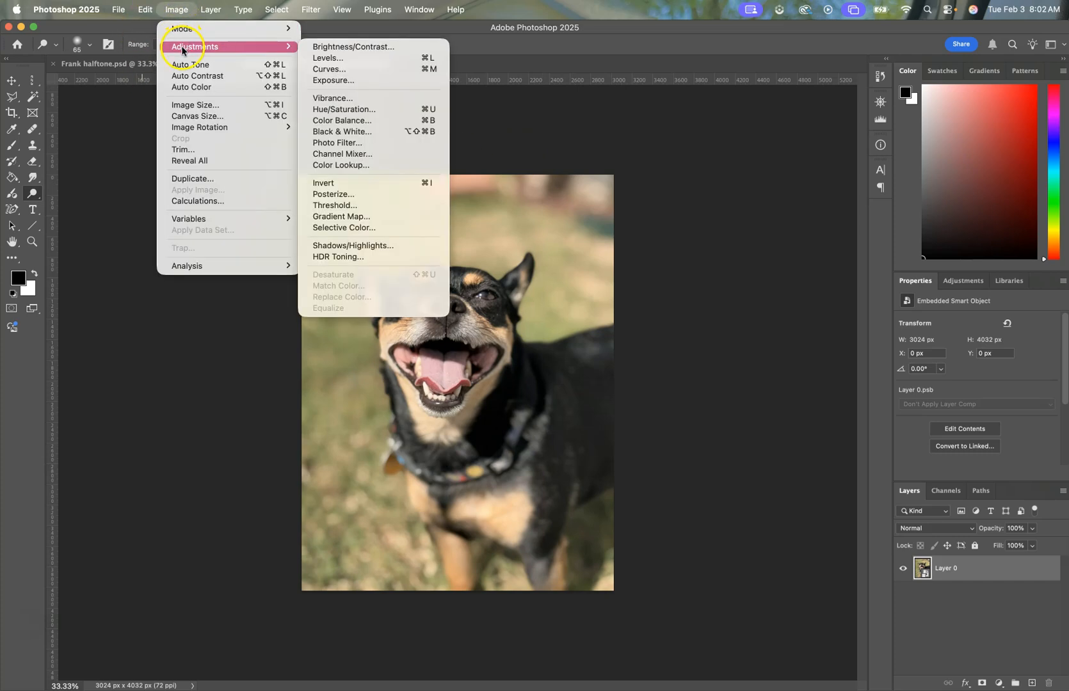
click(351, 110)
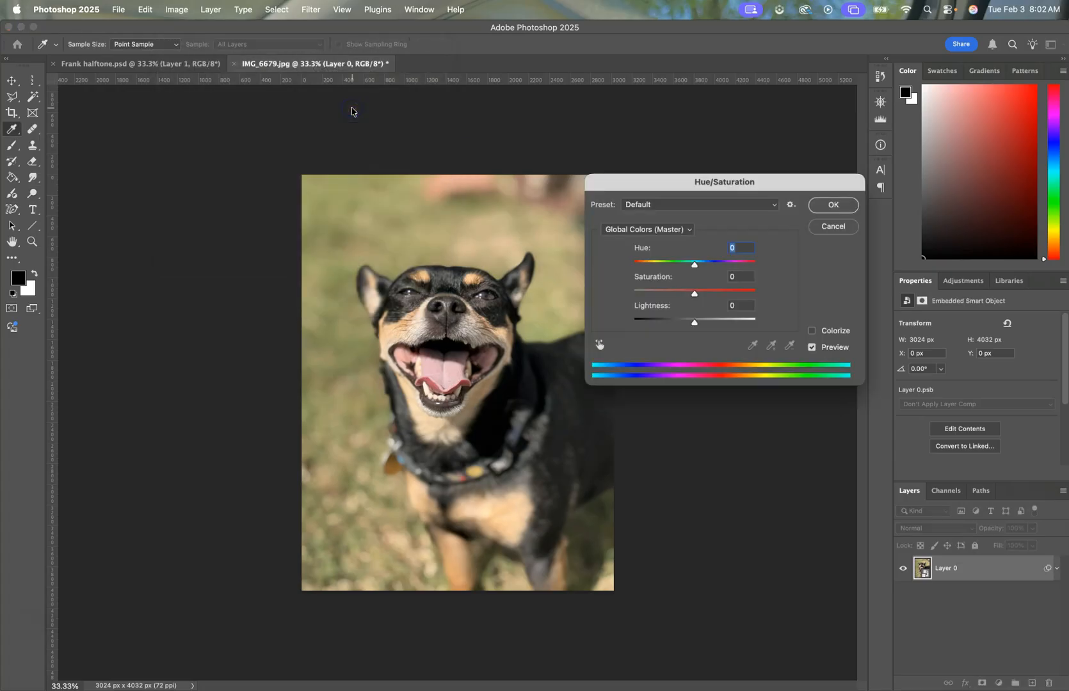
drag(693, 293, 651, 299)
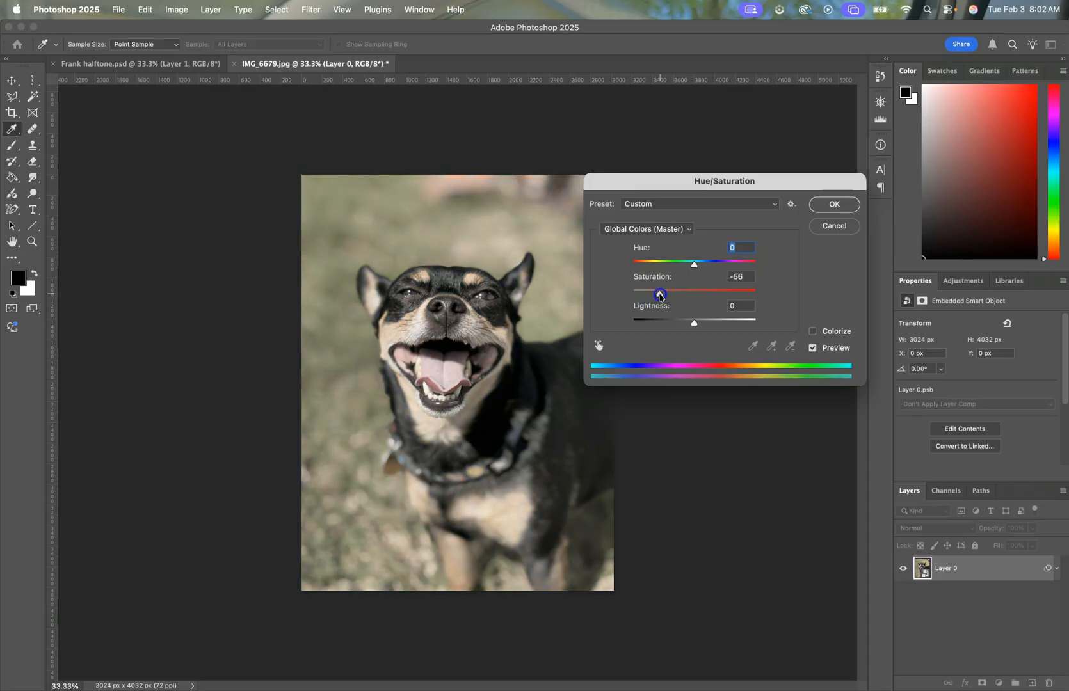
drag(663, 296, 658, 298)
drag(666, 297, 663, 298)
drag(660, 298, 660, 298)
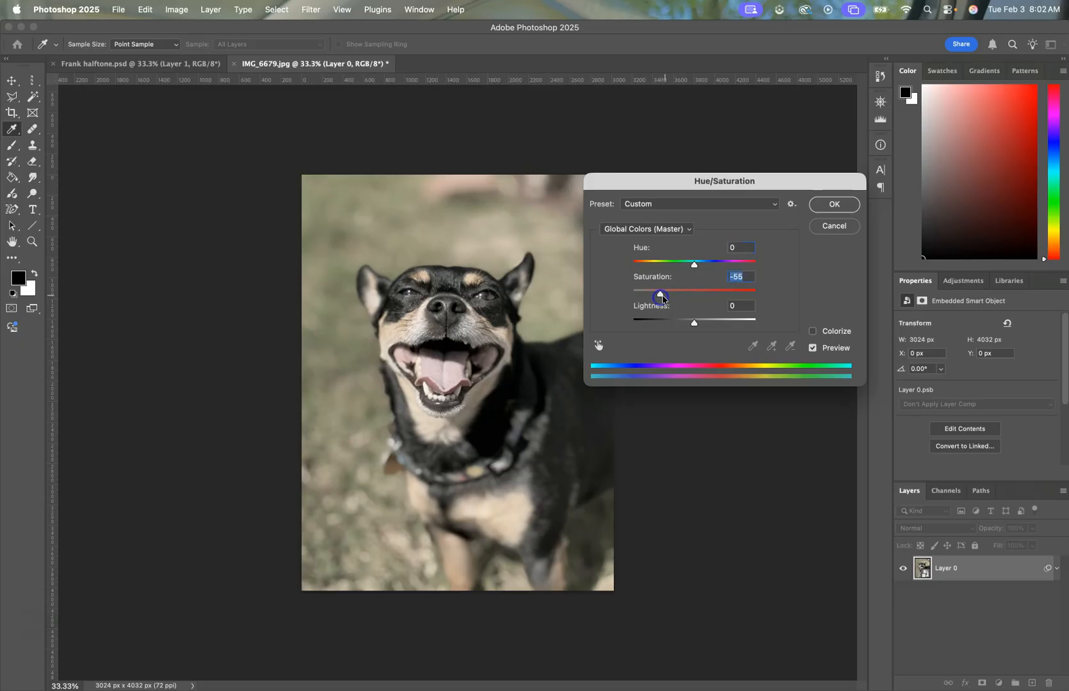
click(830, 205)
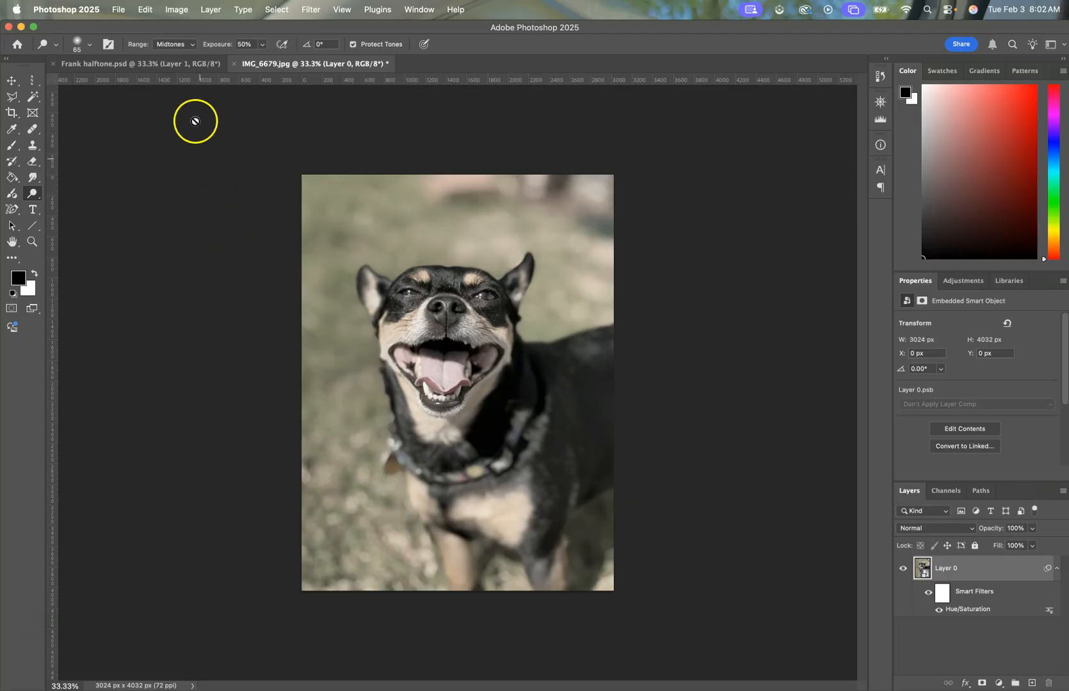
Apply a Shadows/Highlights adjustment to the dog photo layer, setting shadows to 30% and raising the highlights amount
click(179, 11)
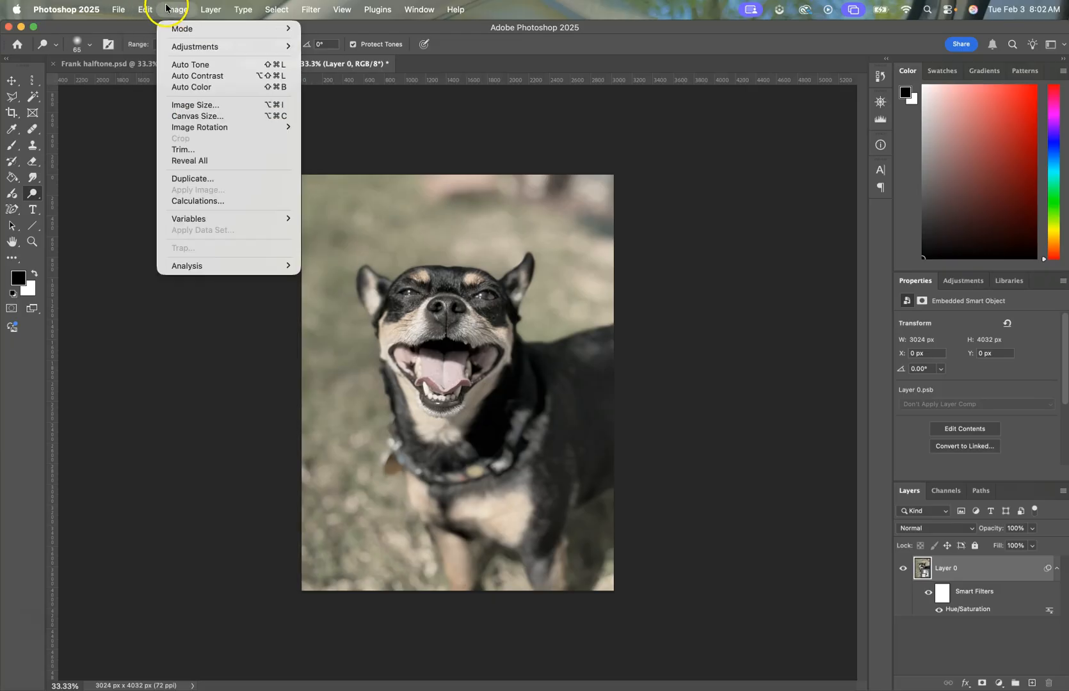
mouse_move(189, 45)
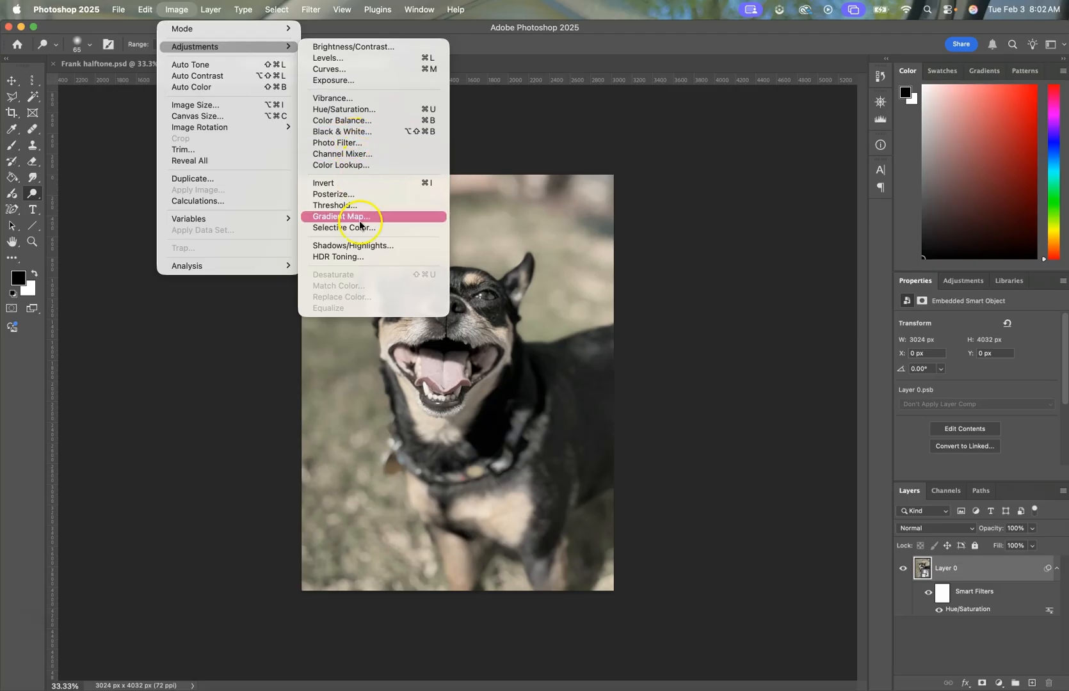
click(361, 248)
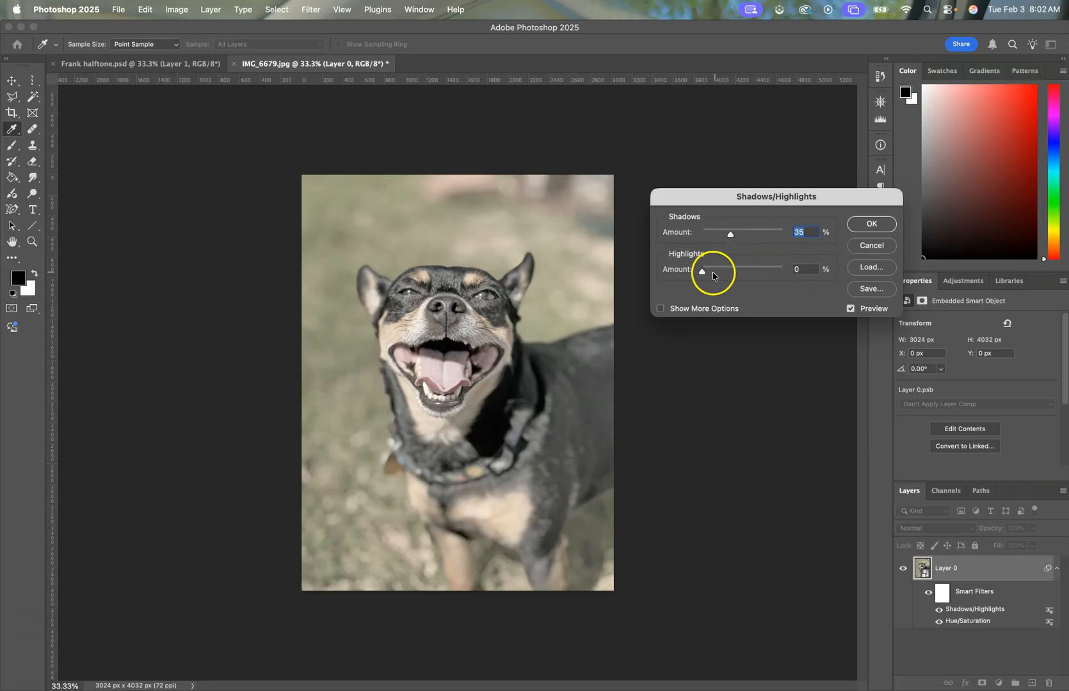
drag(730, 234, 732, 235)
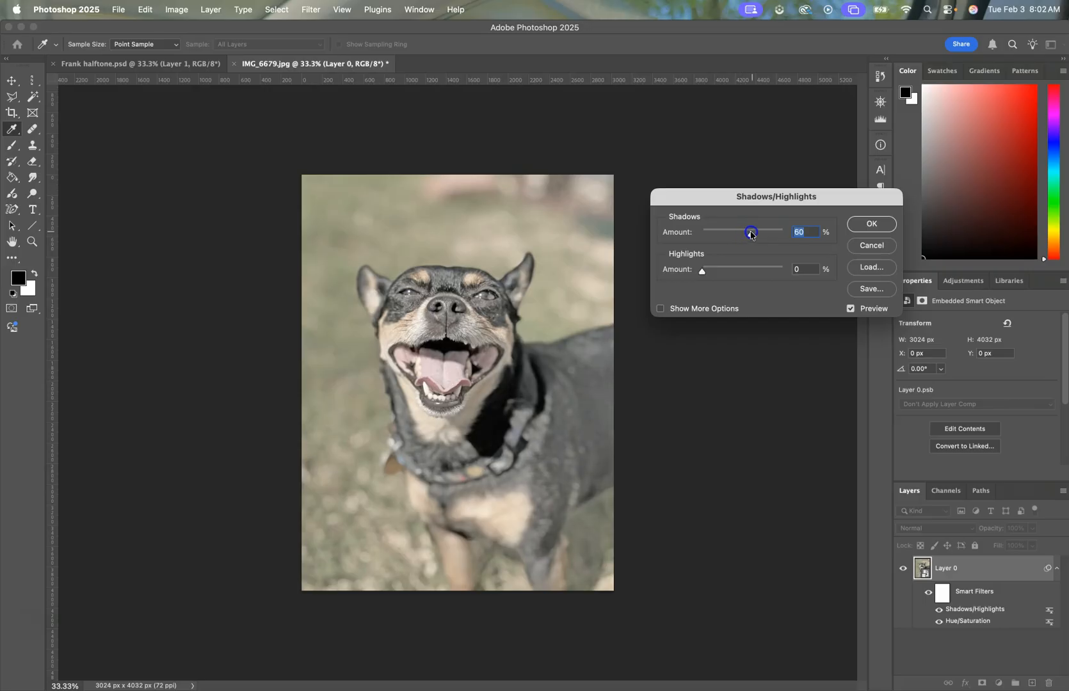
mouse_move(751, 234)
mouse_down()
mouse_move(720, 241)
mouse_move(730, 238)
mouse_up()
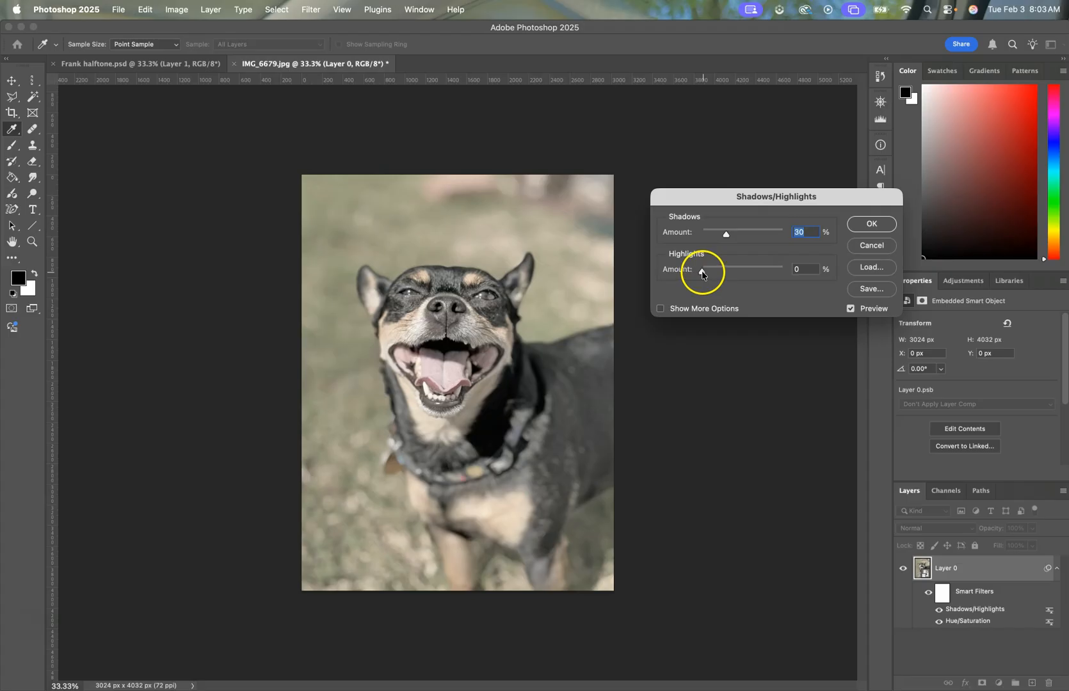
drag(702, 275, 709, 274)
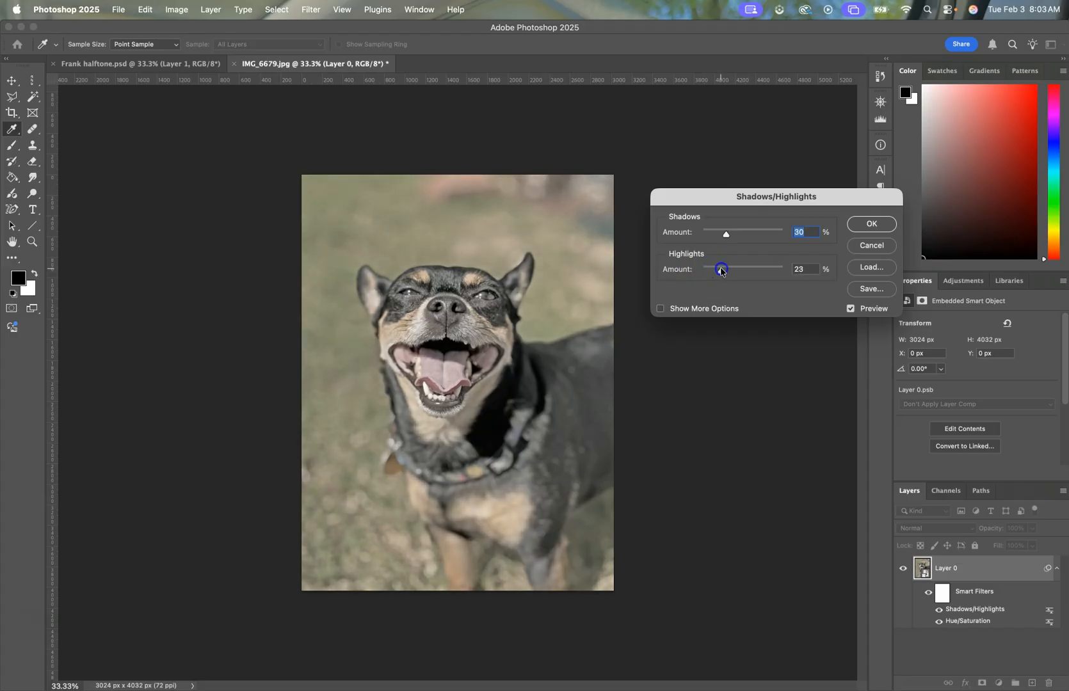
drag(717, 273, 716, 273)
drag(727, 270, 719, 273)
drag(725, 272, 721, 241)
click(871, 224)
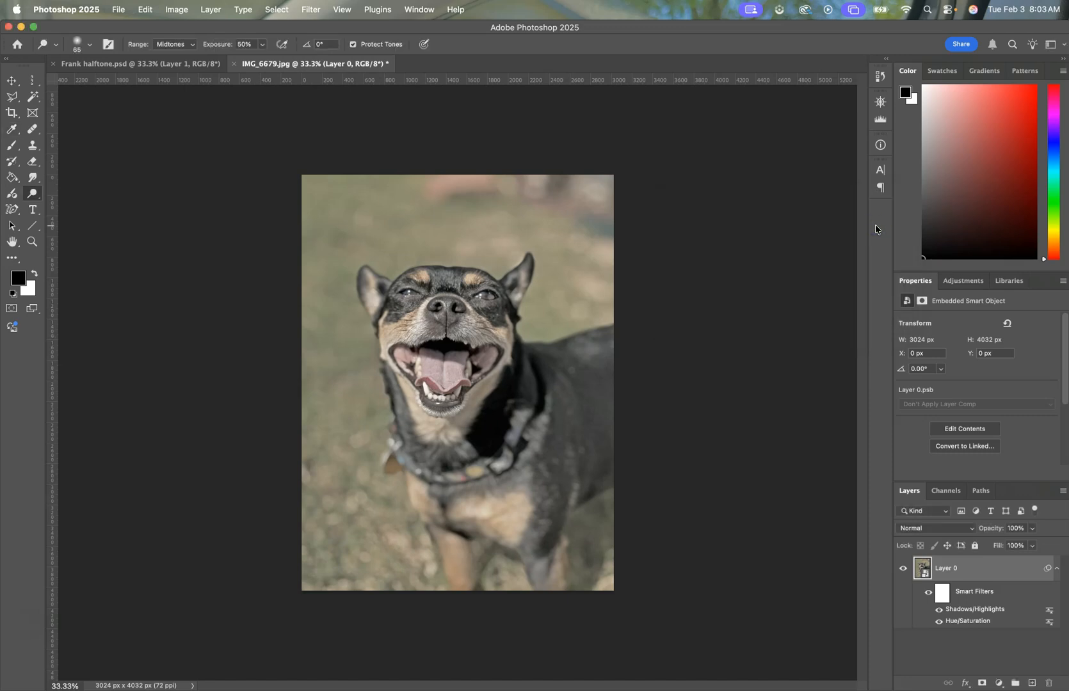
Add a new layer above the photo and fill it with mid gray (about 7d7b7b) using the Paint Bucket
click(1030, 684)
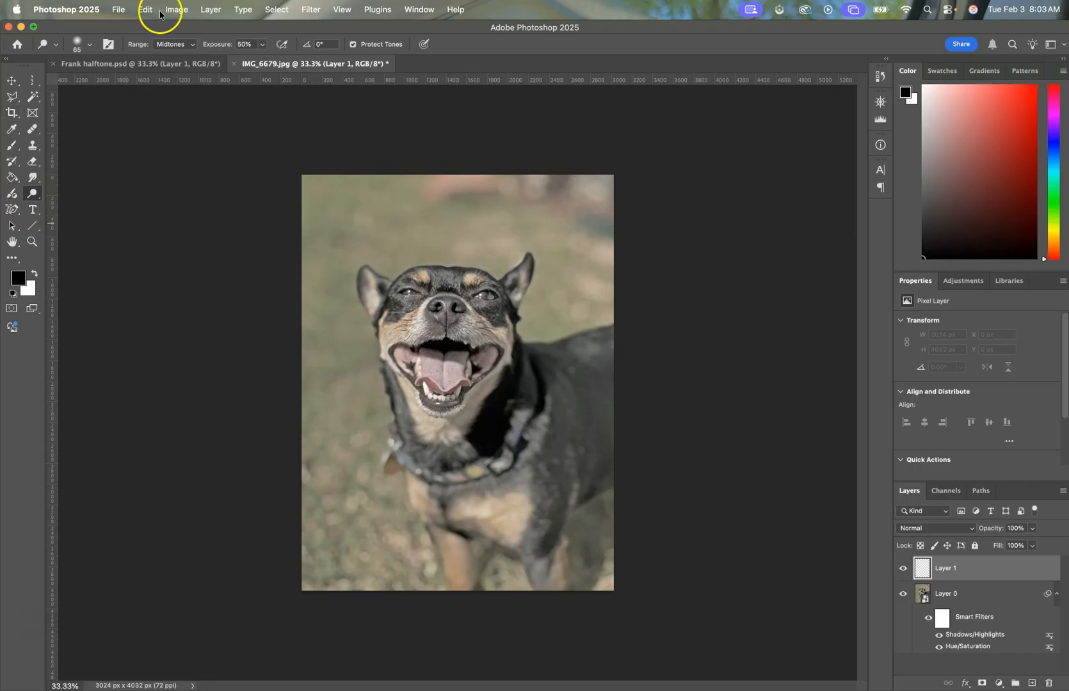
click(10, 179)
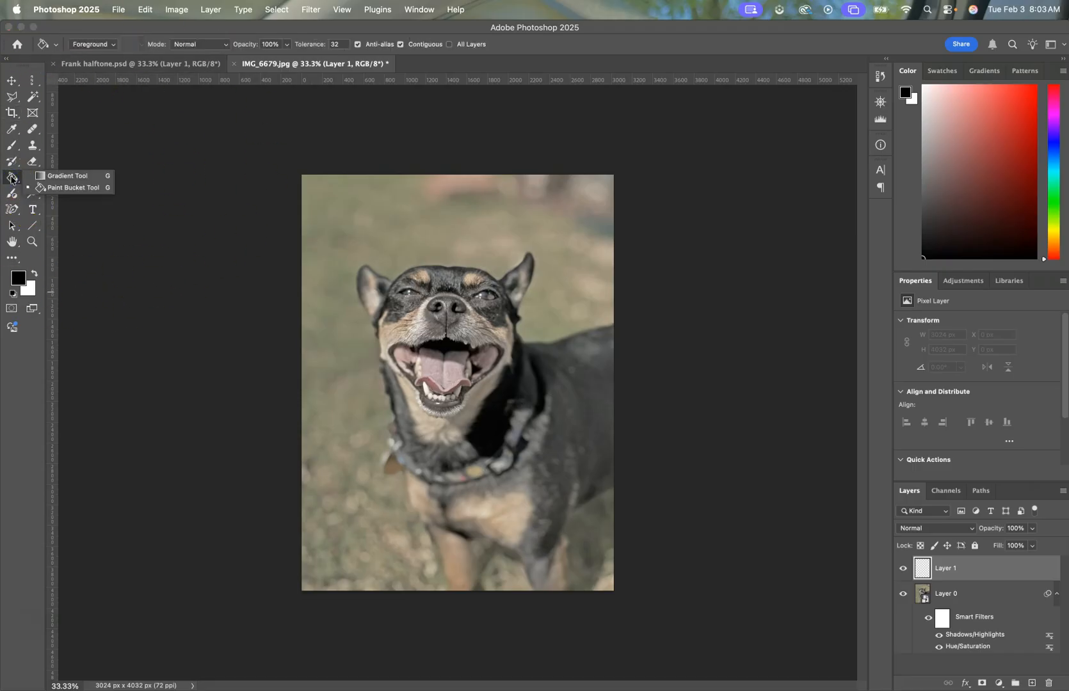
click(57, 176)
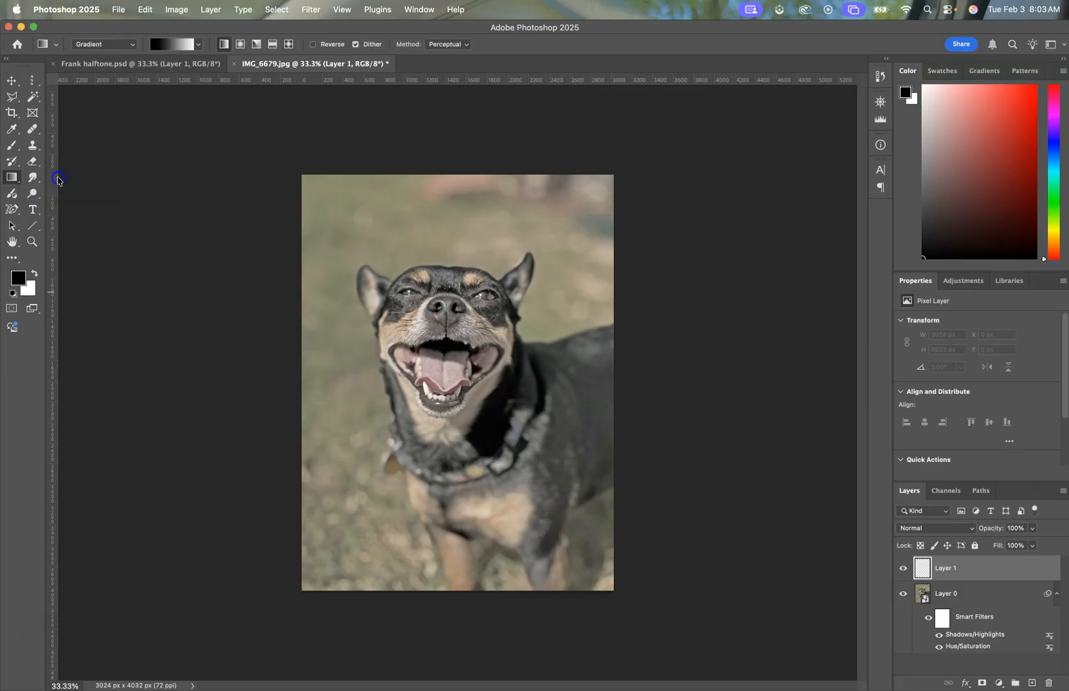
mouse_move(15, 180)
mouse_down()
mouse_move(48, 176)
mouse_move(61, 191)
mouse_up()
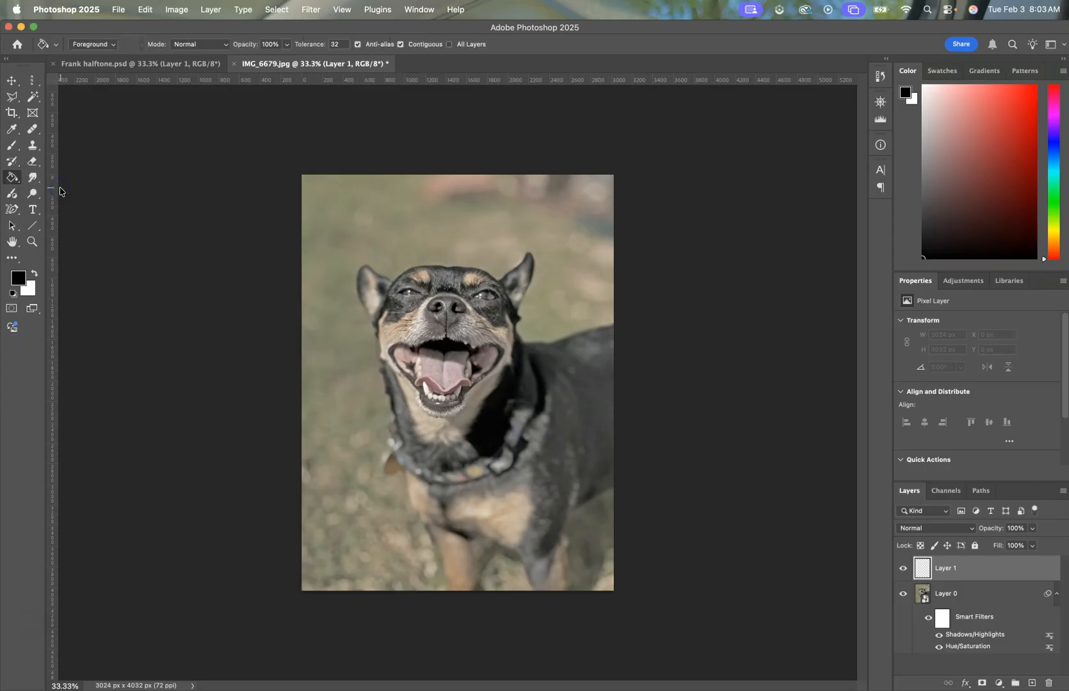
click(22, 277)
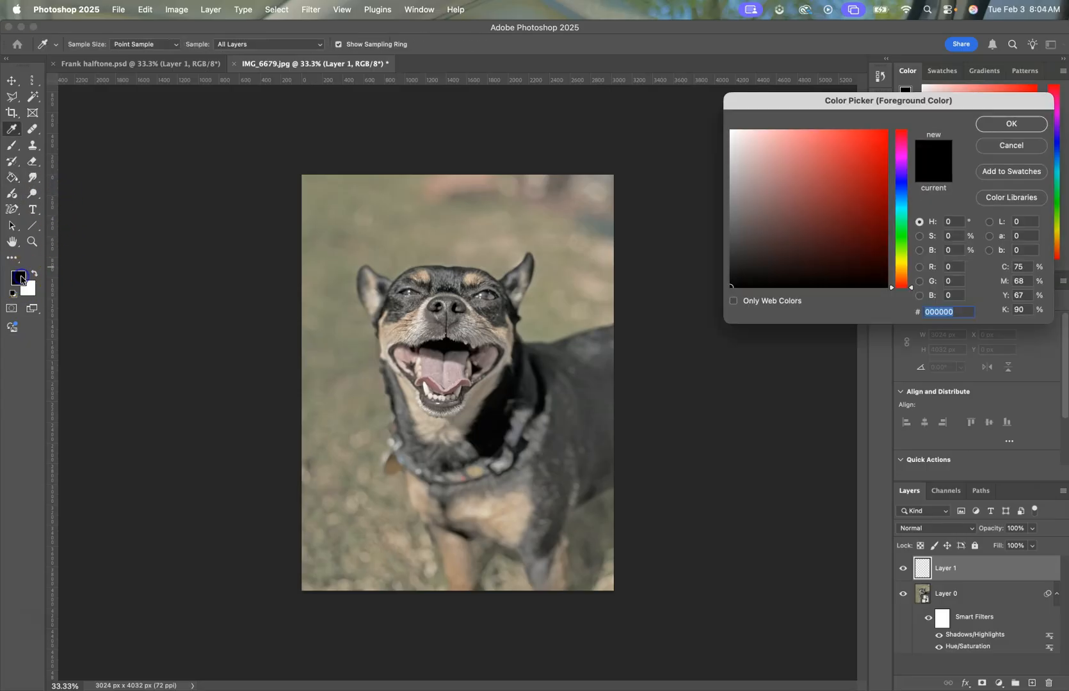
mouse_move(736, 214)
mouse_down()
mouse_move(728, 221)
mouse_move(733, 210)
mouse_up()
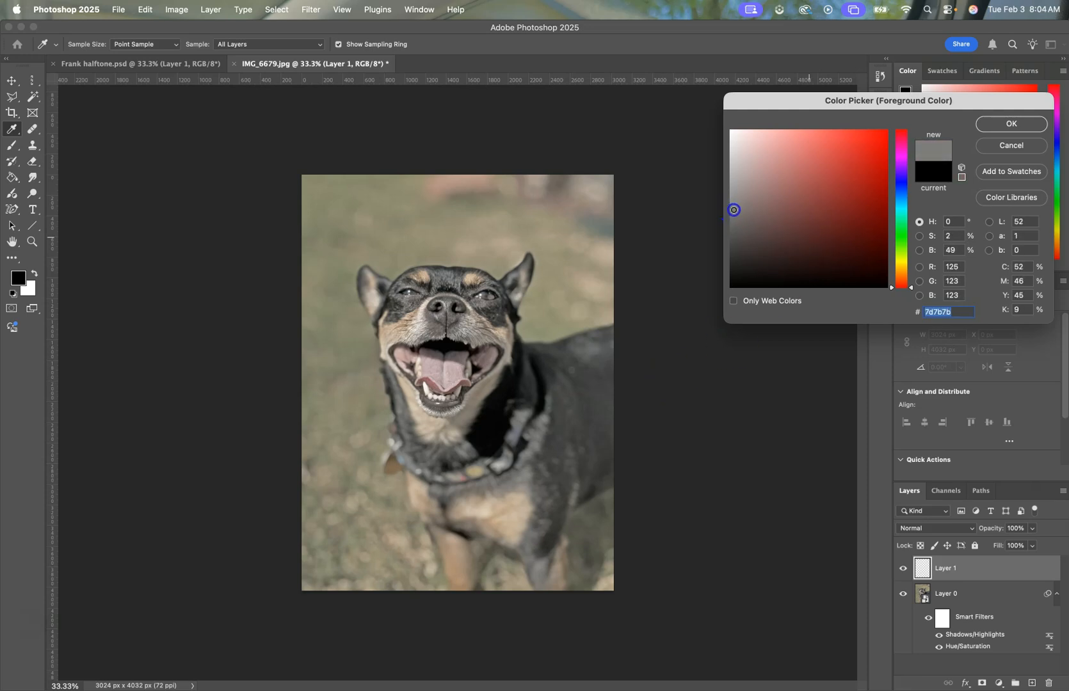
click(1011, 125)
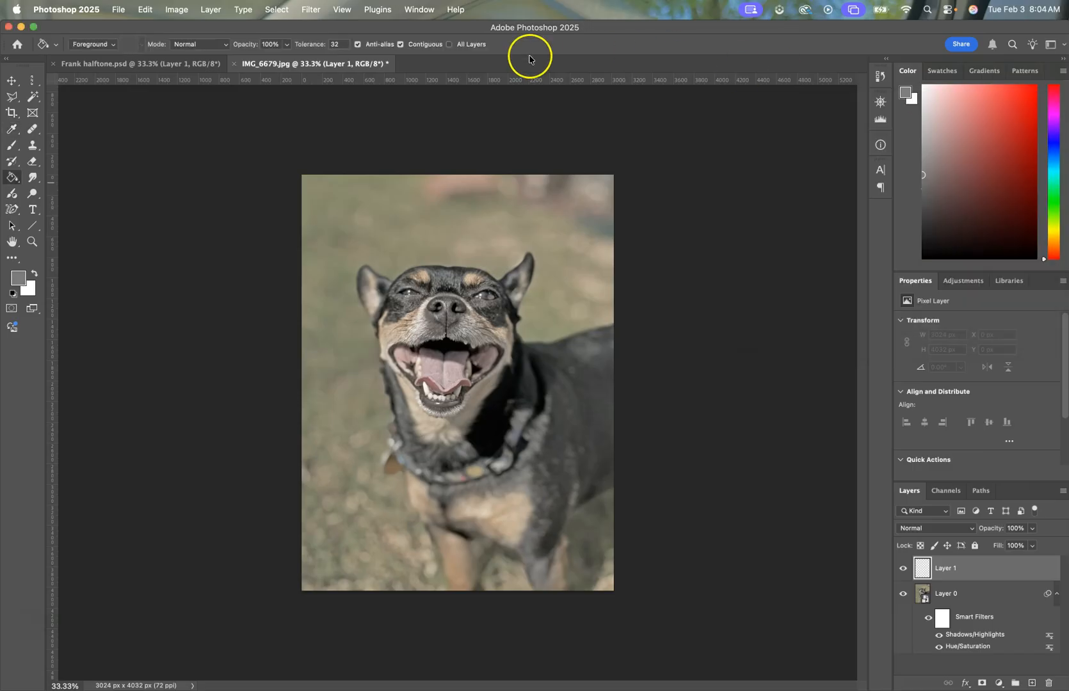
click(361, 218)
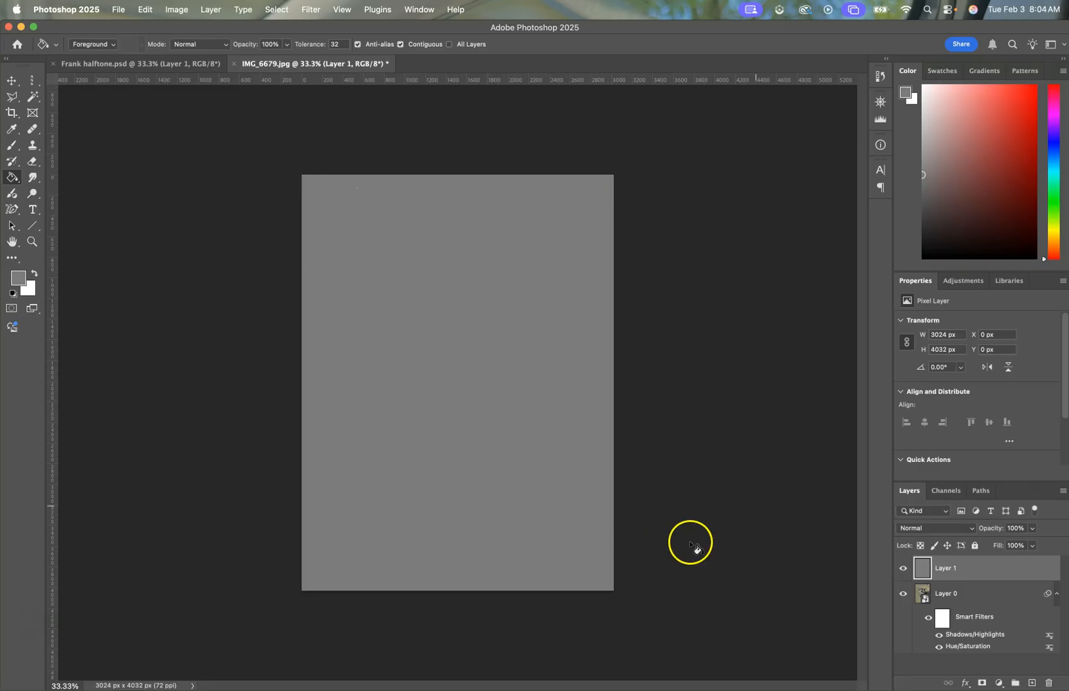
Reset the foreground and background colors to default and apply a Dot Halftone Pattern filter to the gray layer with size 11 and contrast 30
click(12, 294)
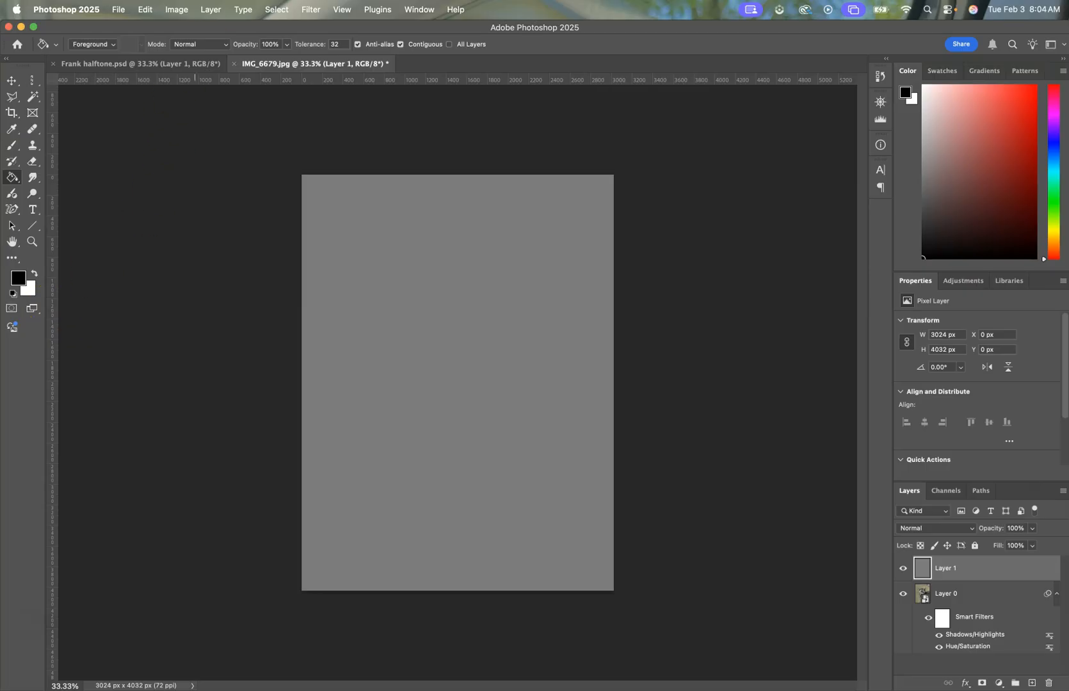
click(171, 10)
mouse_move(318, 11)
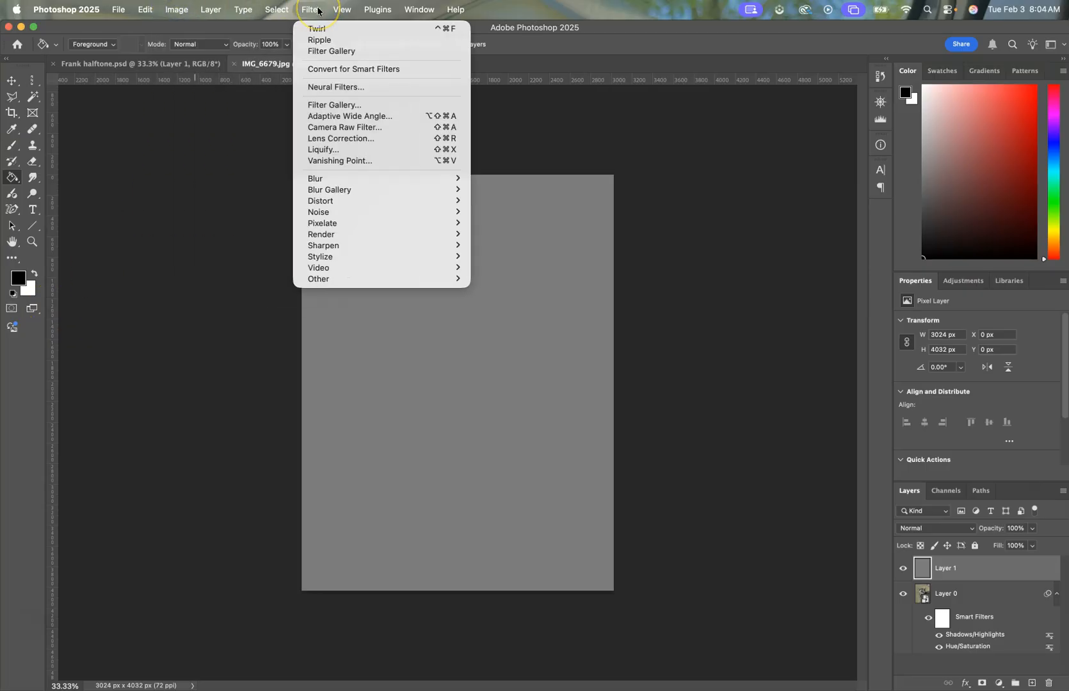
click(329, 106)
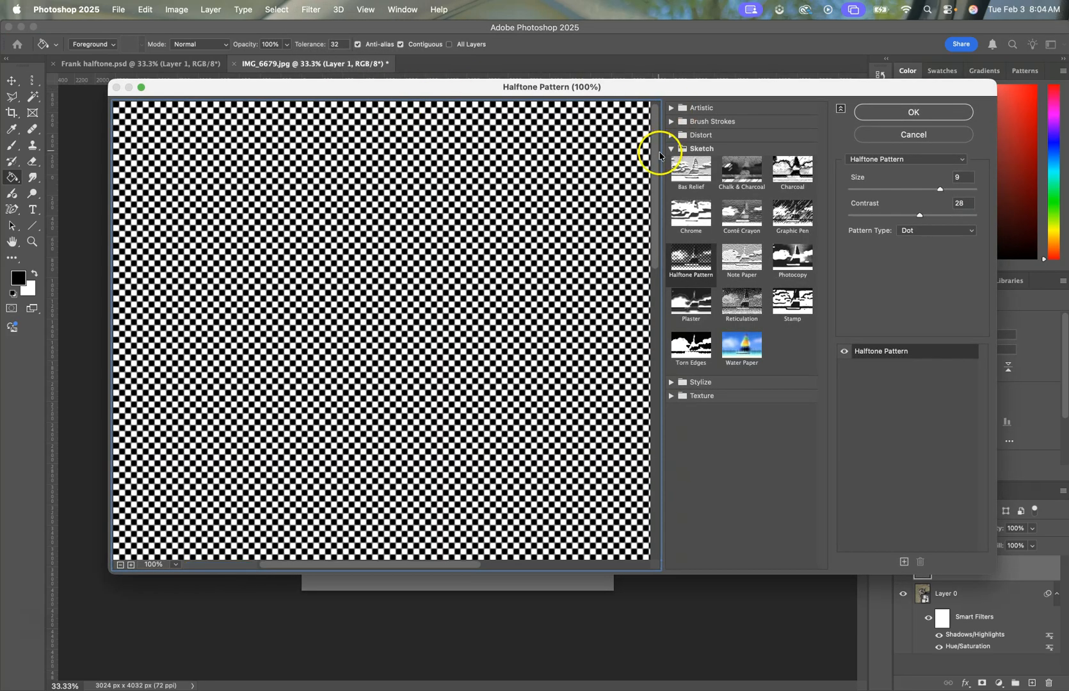
click(671, 148)
click(672, 150)
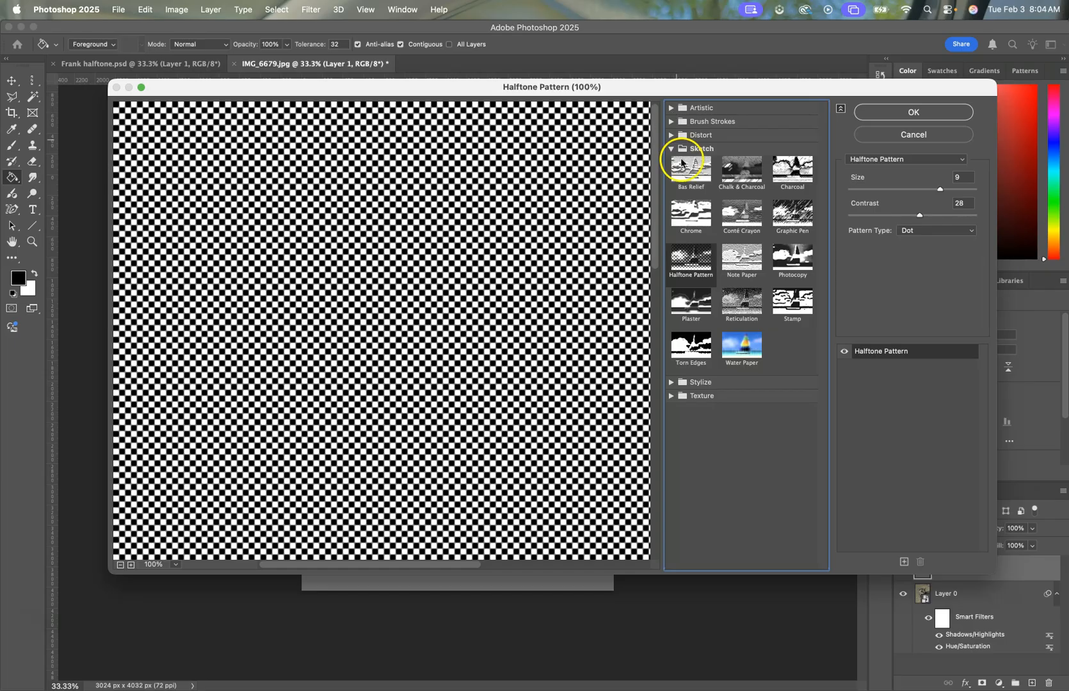
click(691, 261)
click(938, 191)
mouse_move(938, 191)
mouse_down()
mouse_move(958, 188)
mouse_move(935, 191)
mouse_up()
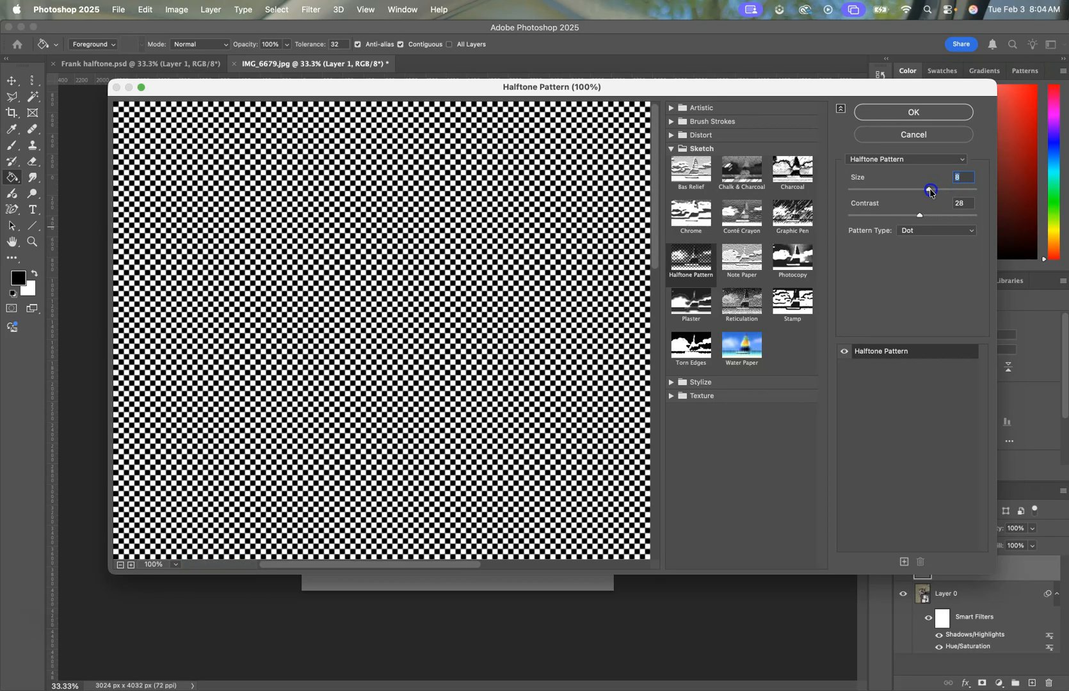
drag(934, 191, 959, 184)
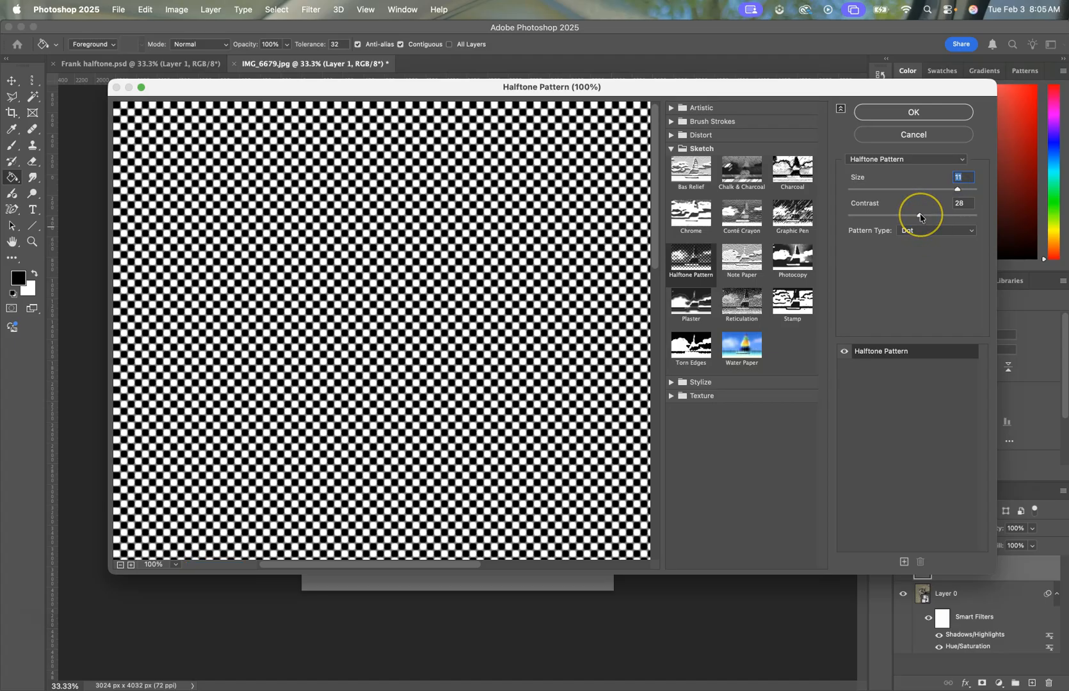
mouse_move(921, 217)
mouse_down()
mouse_move(890, 218)
mouse_move(977, 205)
mouse_move(828, 227)
mouse_move(897, 209)
mouse_move(924, 215)
mouse_up()
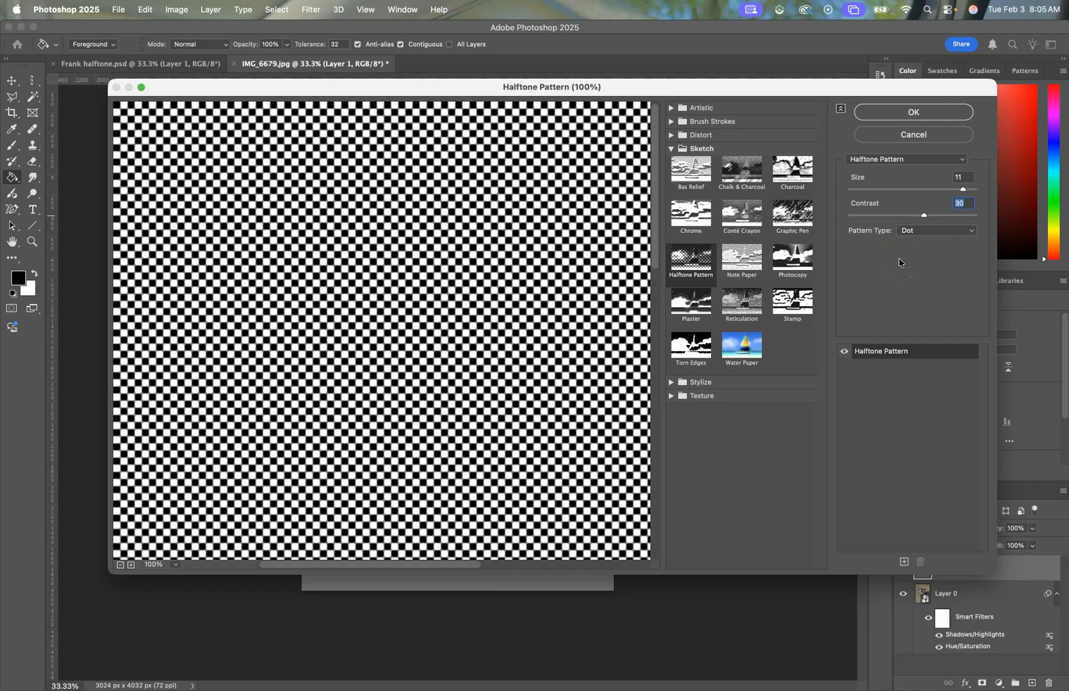
click(914, 112)
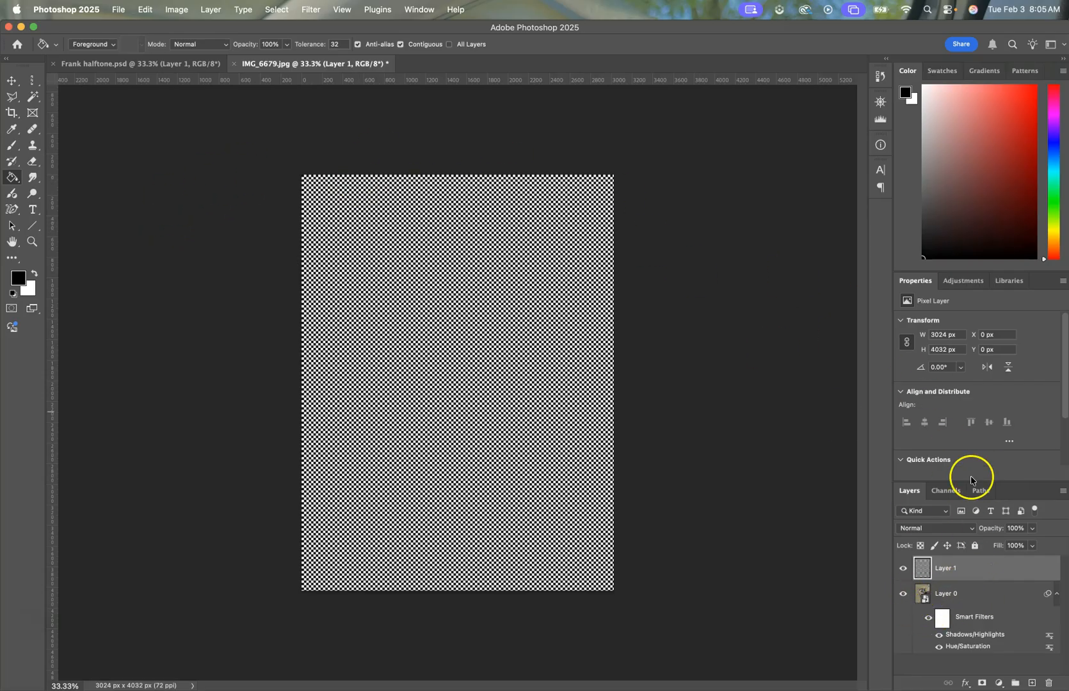
Set the blending mode of the halftone pattern layer to Hard Mix
click(952, 530)
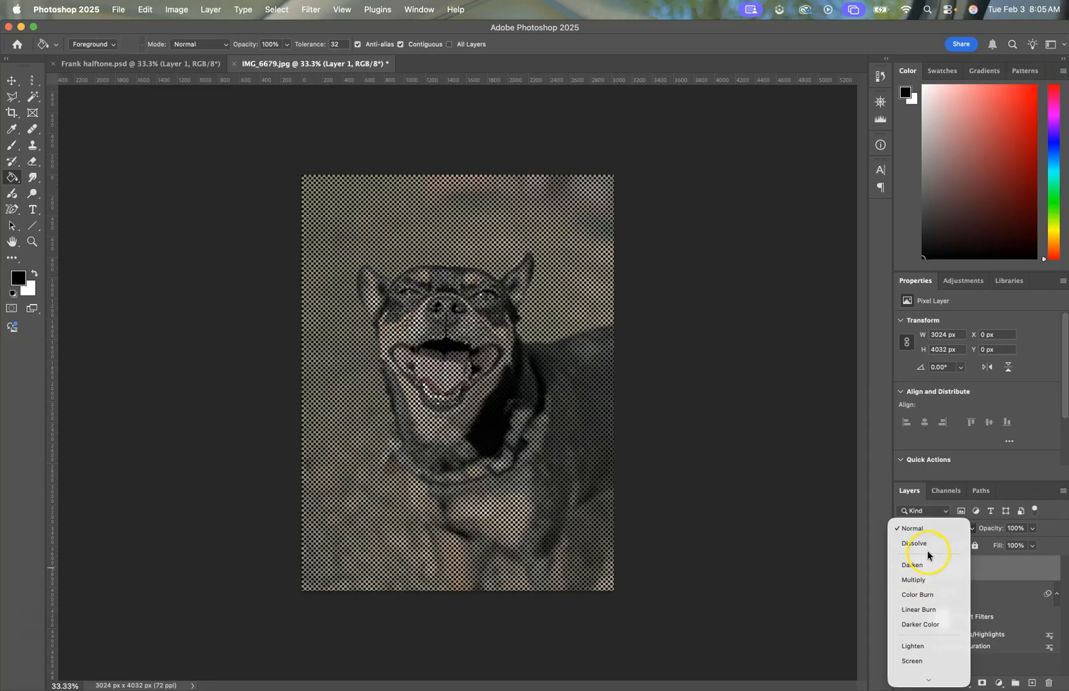
scroll(918, 595, down, 2)
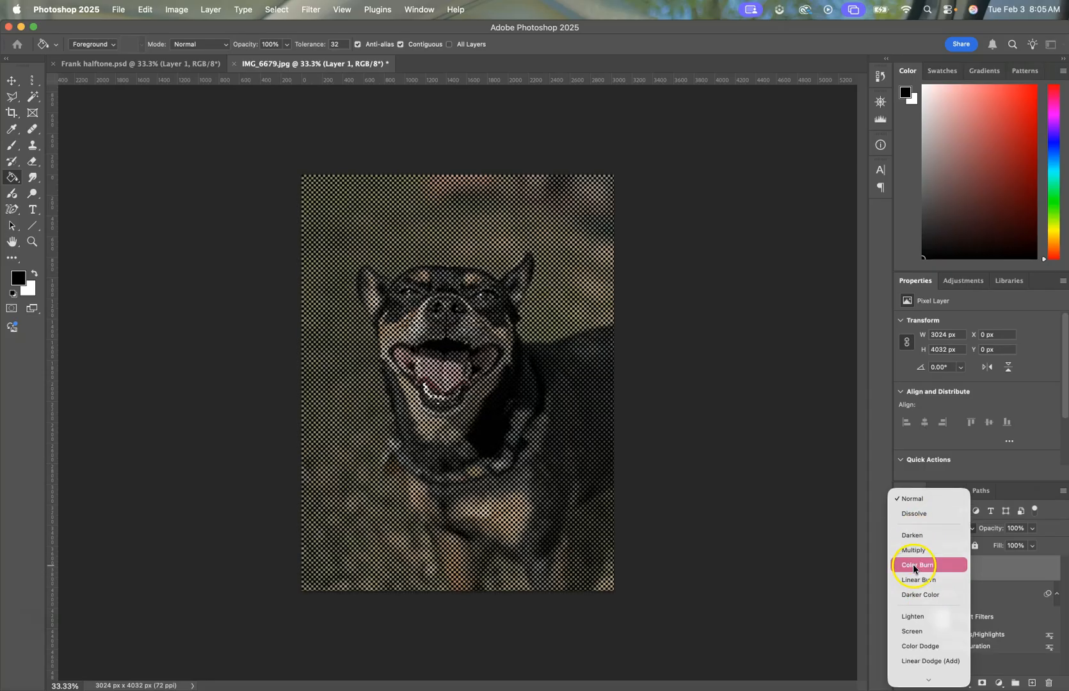
scroll(921, 659, down, 5)
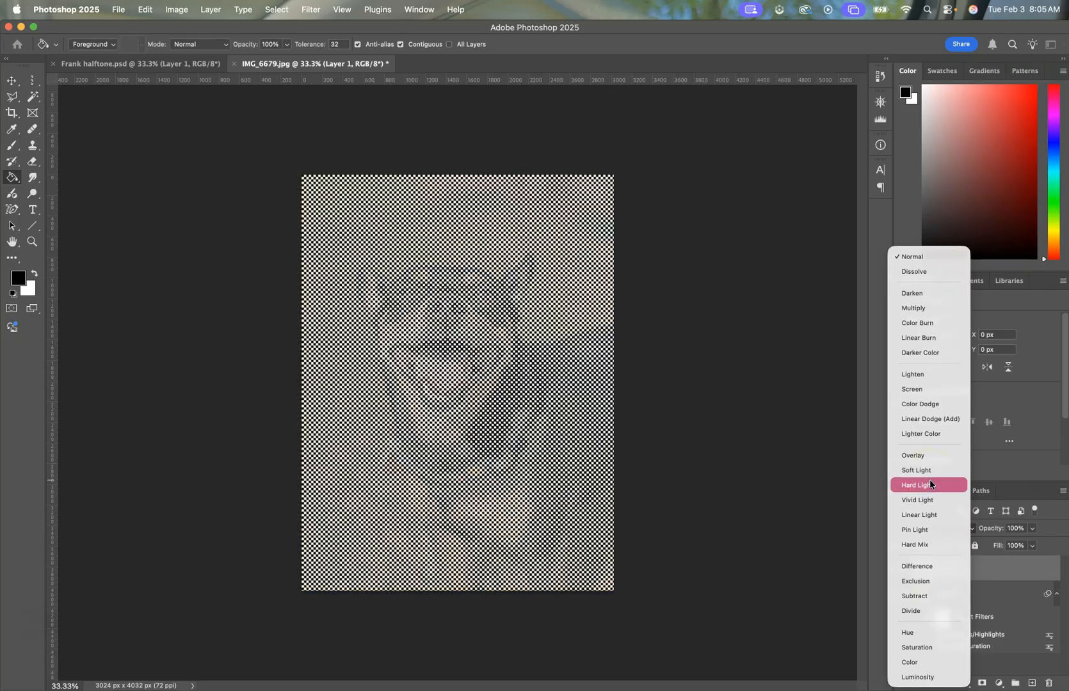
click(926, 546)
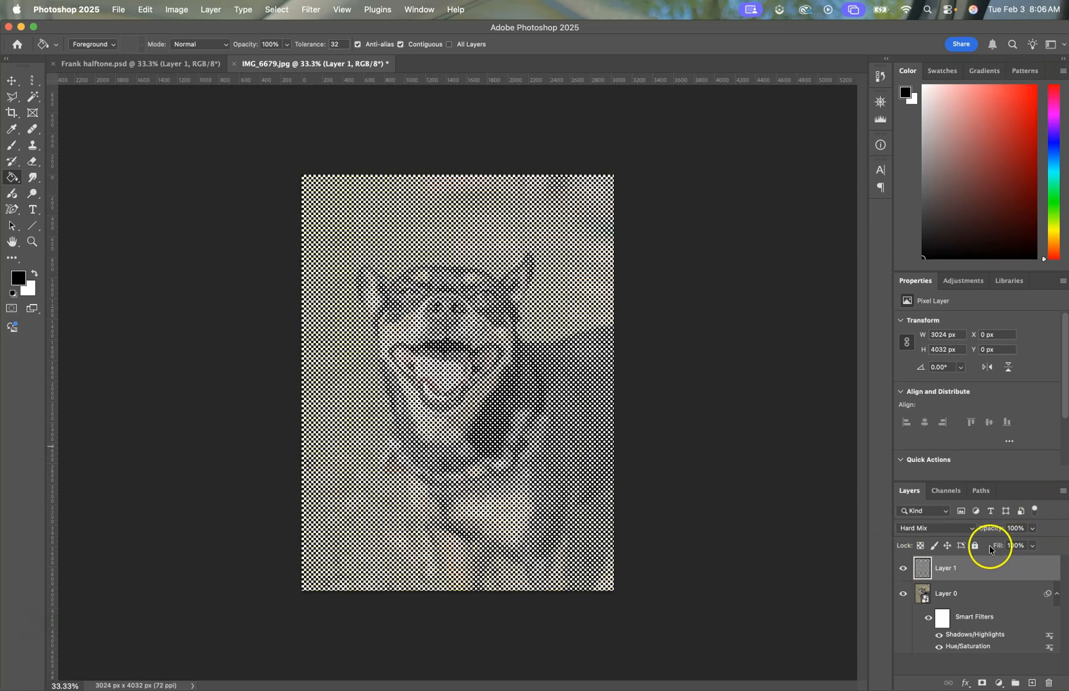
Reduce the halftone layer's fill to 29%, keeping the Hard Mix blending mode
click(1033, 547)
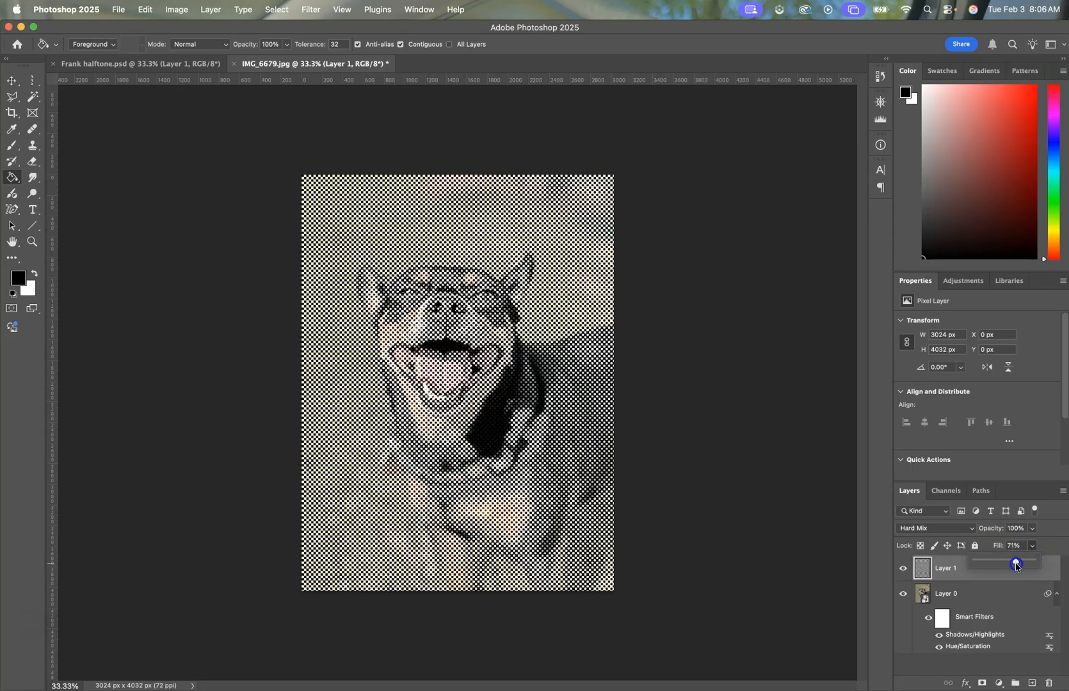
drag(1005, 566, 1003, 566)
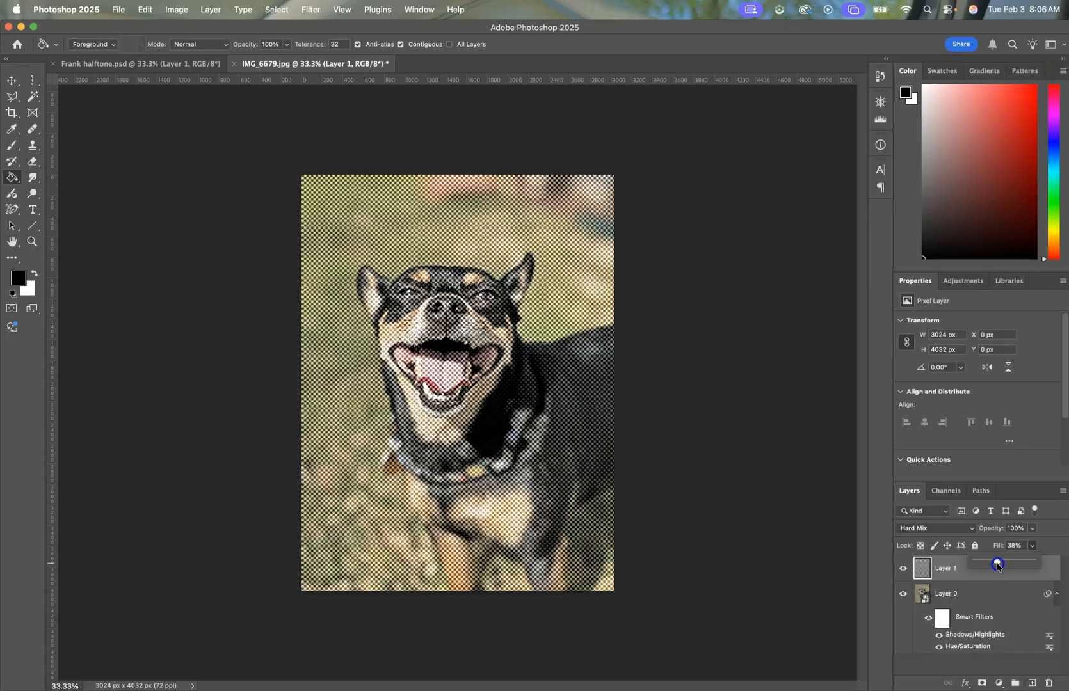
drag(992, 566, 1007, 563)
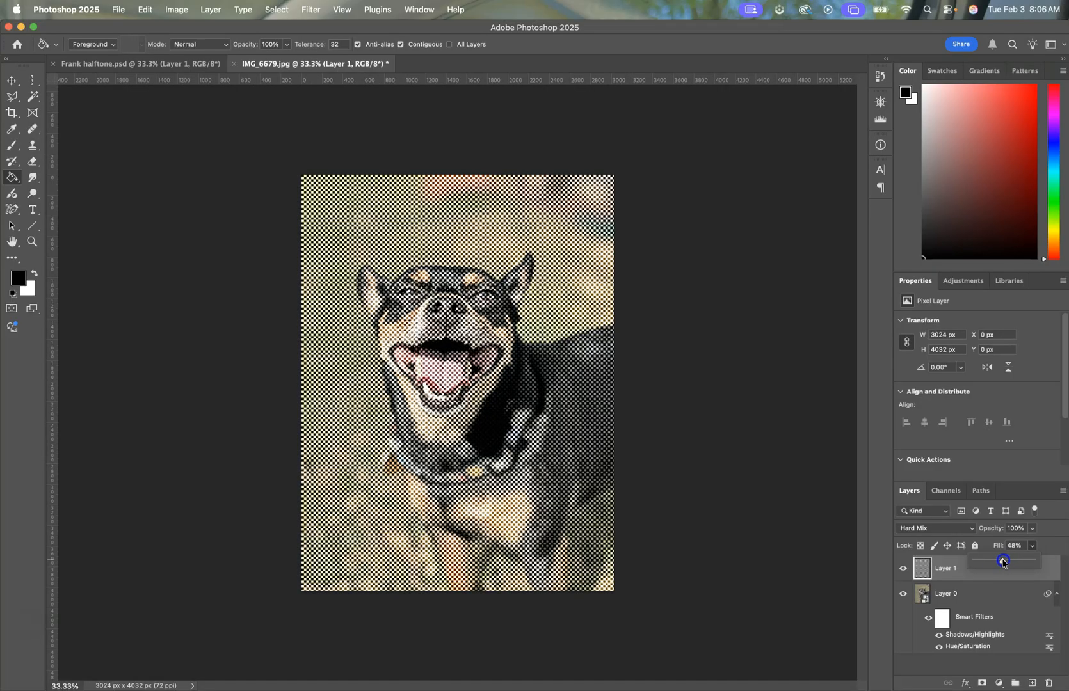
click(921, 529)
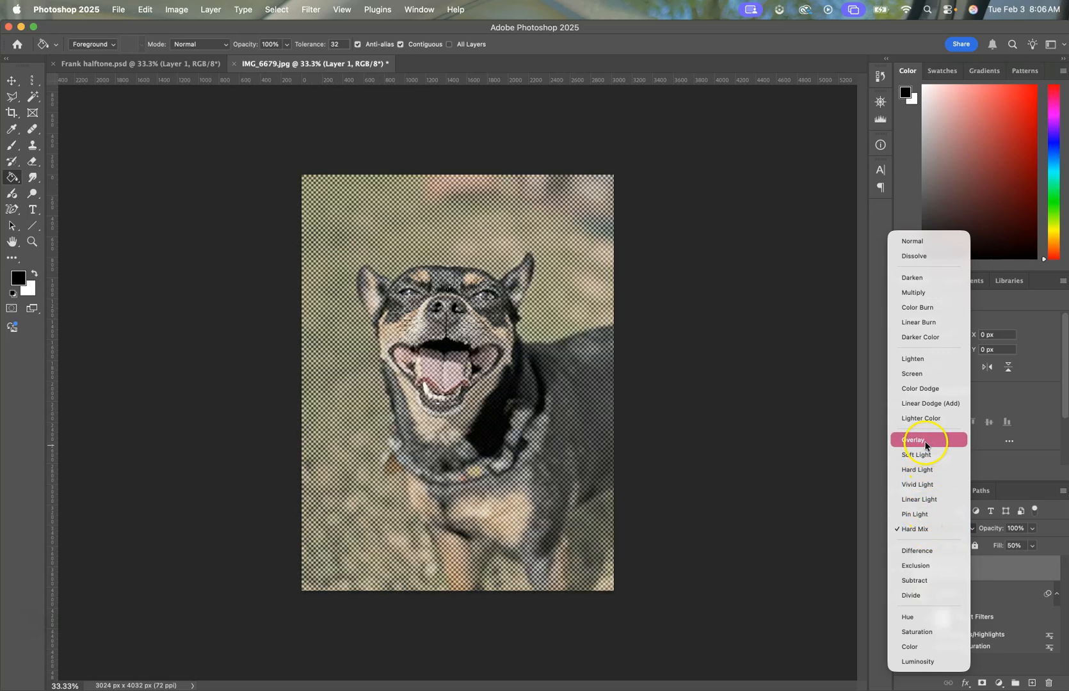
click(921, 532)
click(1032, 546)
drag(1027, 562, 1025, 562)
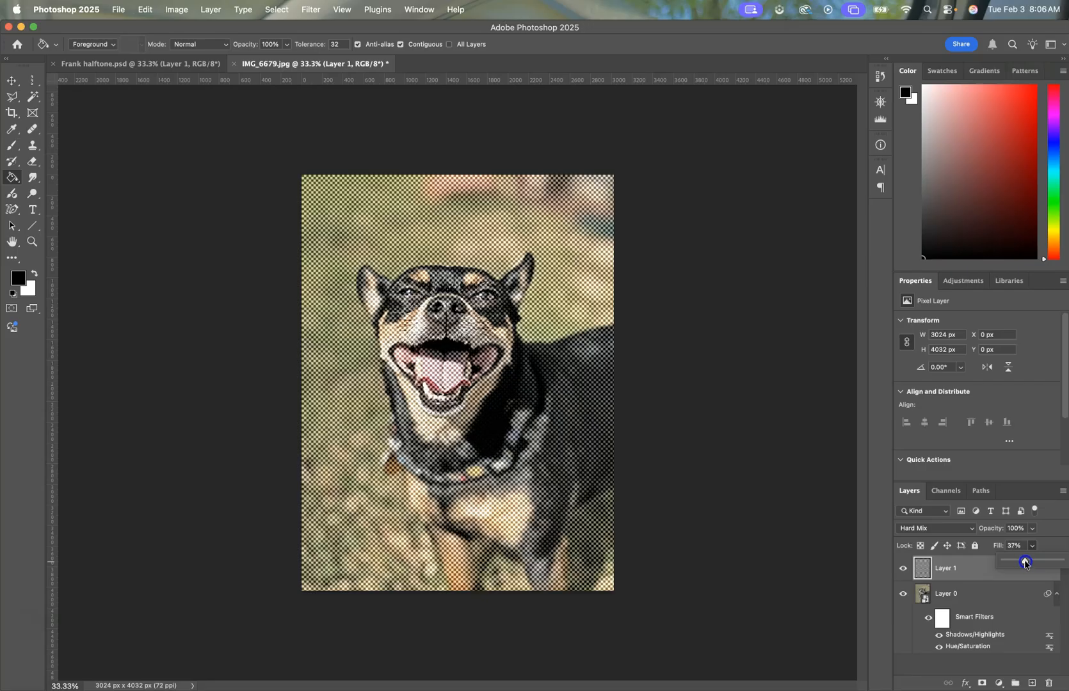
drag(1020, 563, 1021, 564)
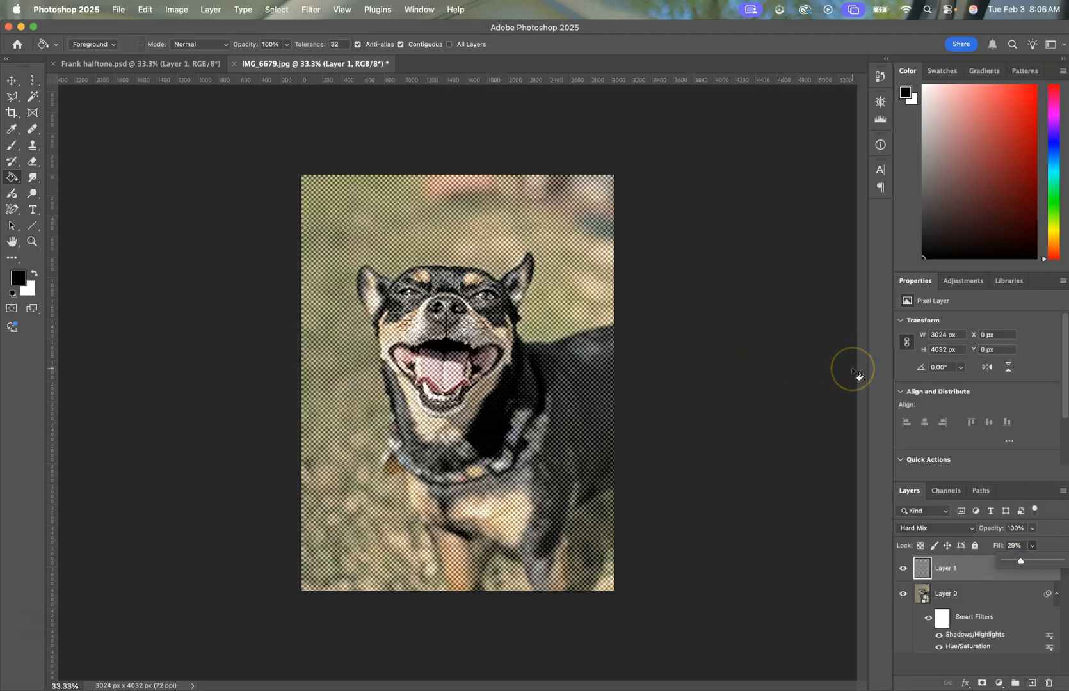
Lower the opacity of the halftone layer to 67%
click(1035, 528)
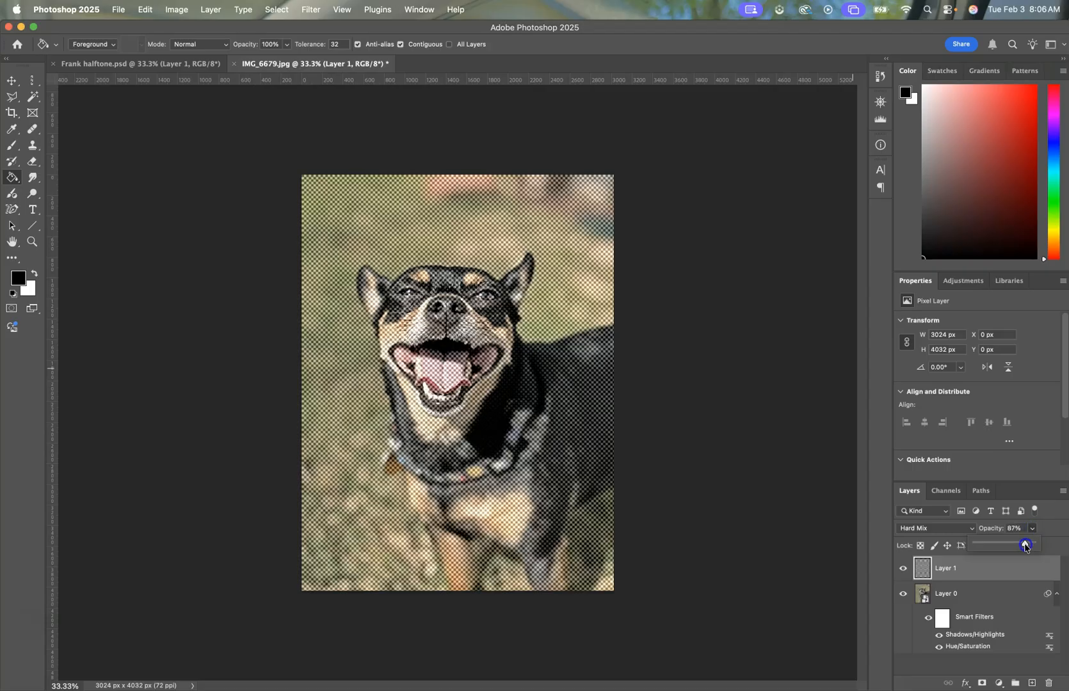
drag(1005, 550, 946, 551)
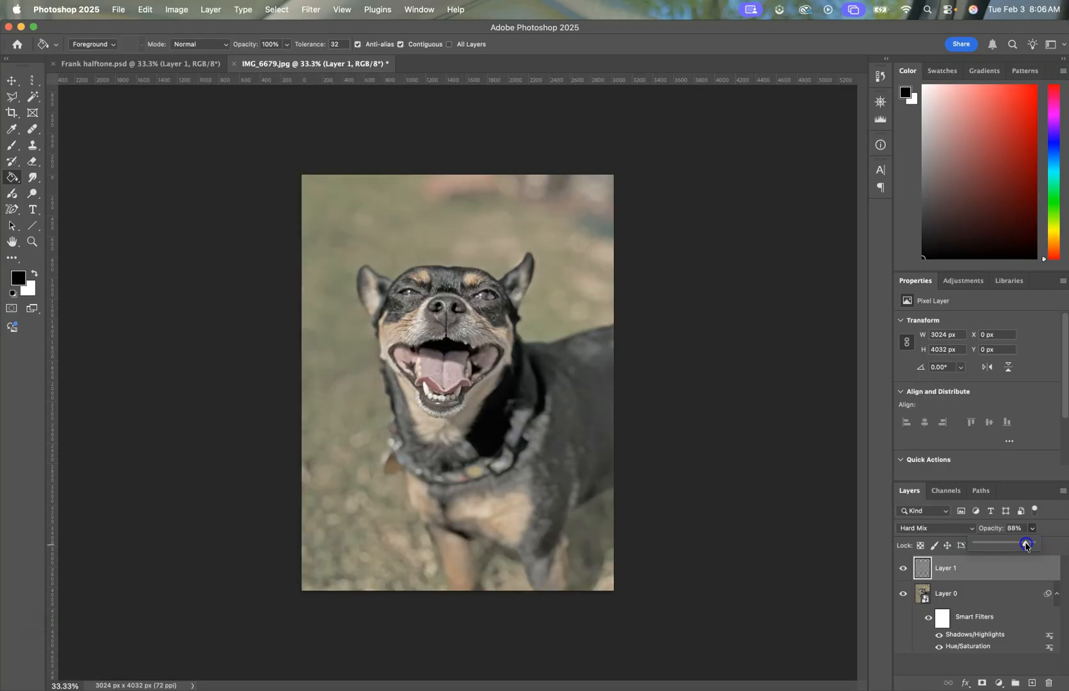
drag(1026, 546, 1025, 546)
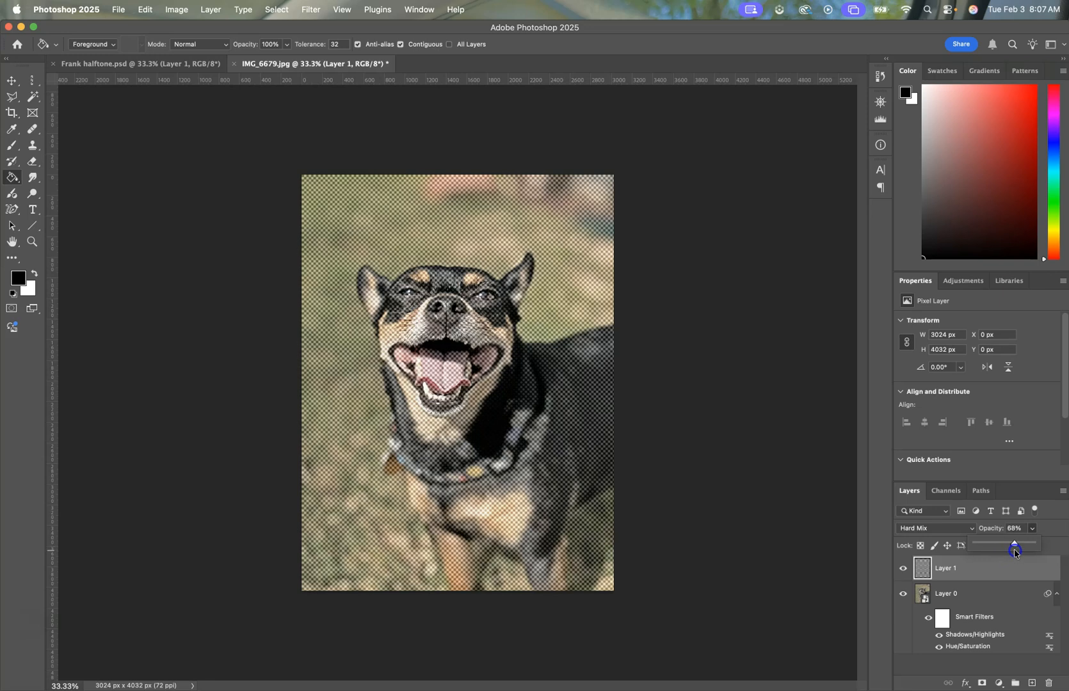
click(1062, 534)
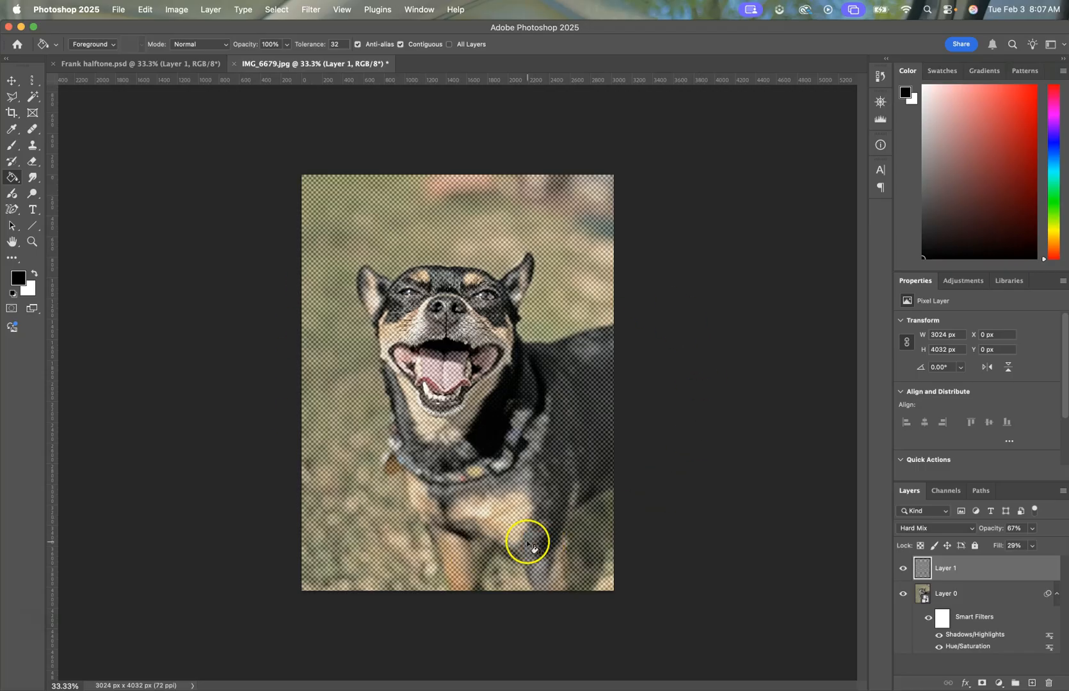
Check the finished Frank halftone.psd for reference, return to IMG_6679.jpg, and start a Gradient Map adjustment on the dog photo layer with its gradient presets open
click(177, 64)
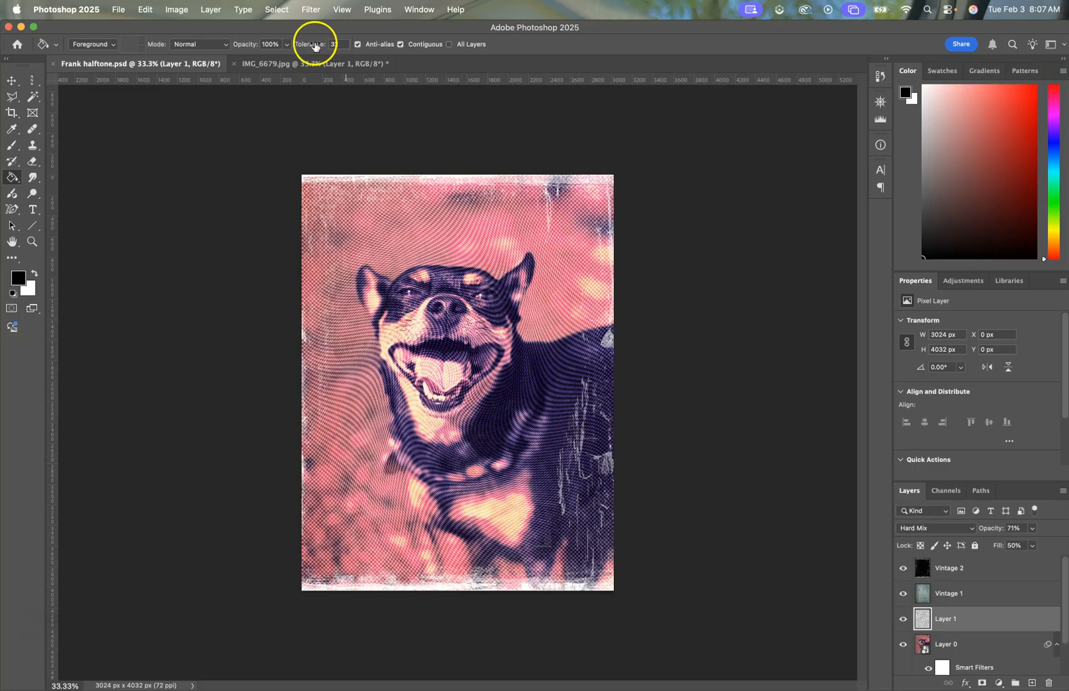
click(309, 63)
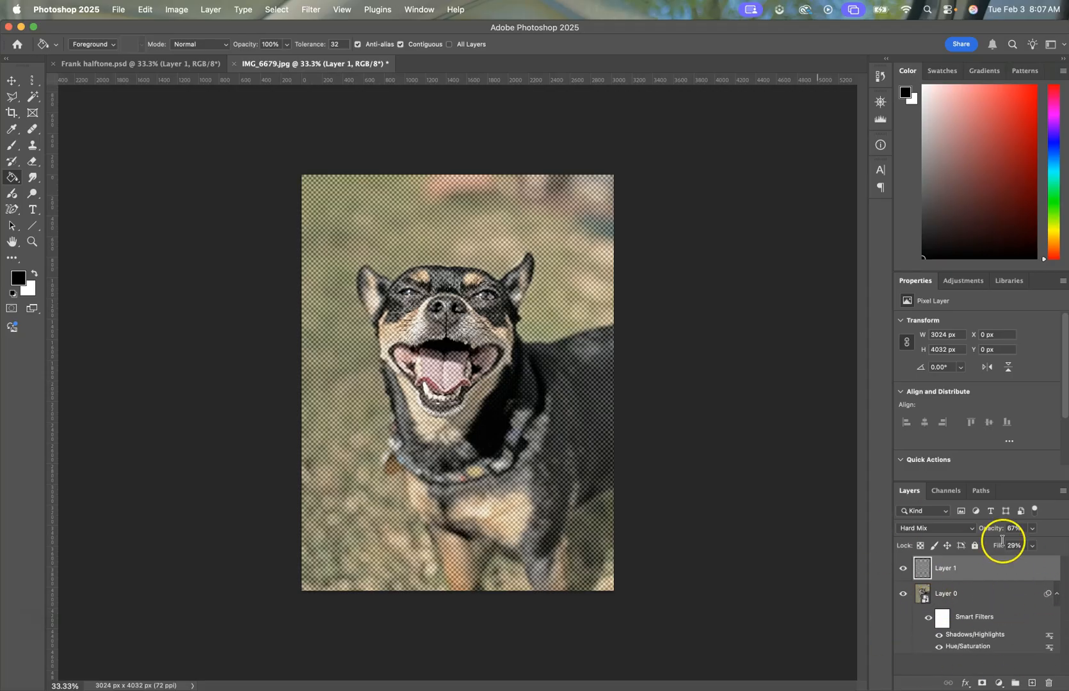
click(965, 594)
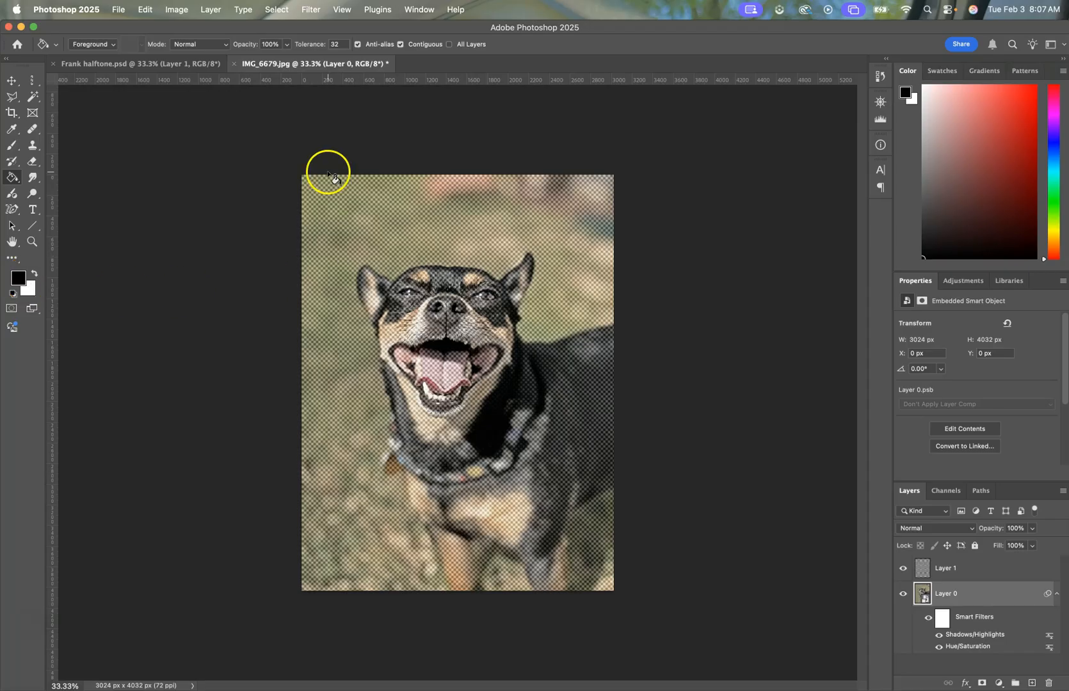
click(176, 10)
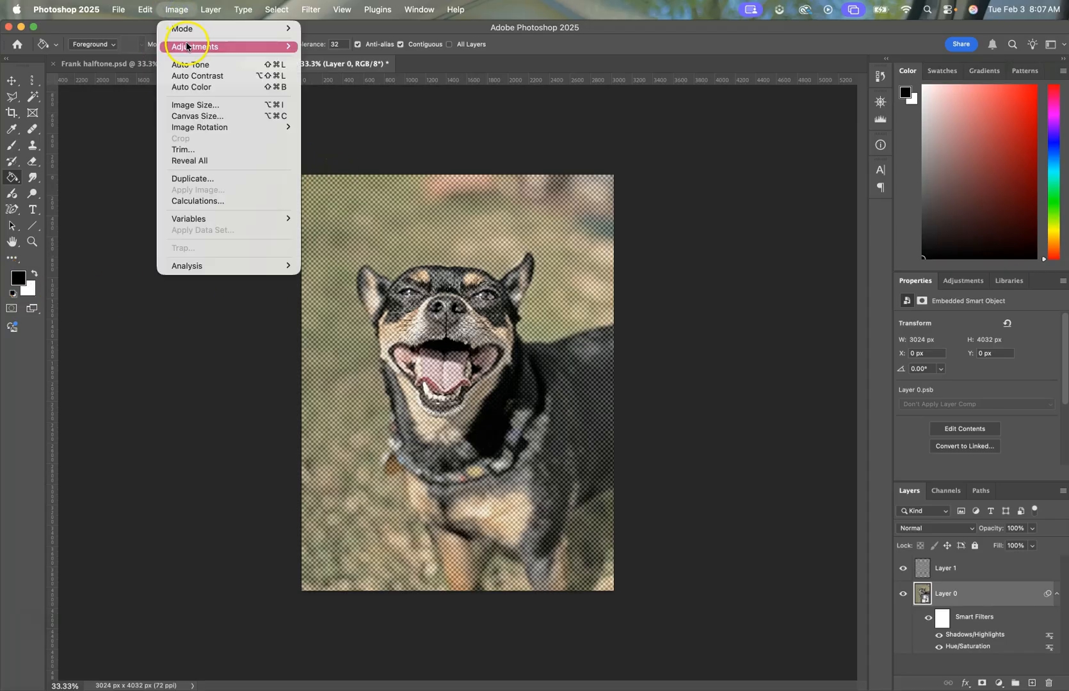
mouse_move(196, 47)
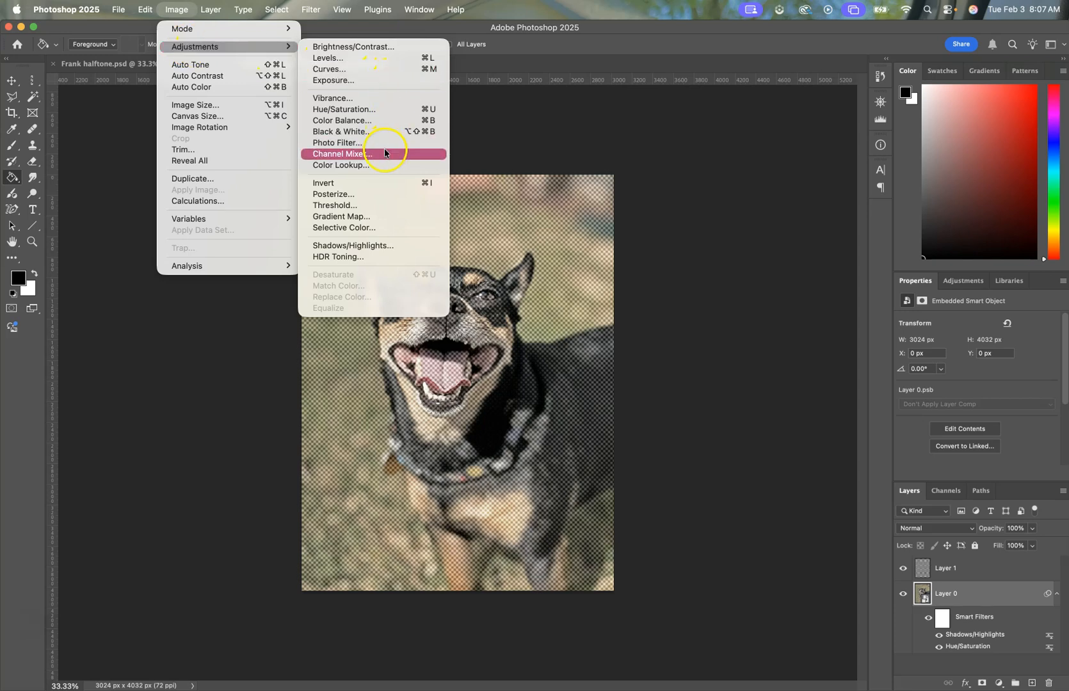
click(378, 217)
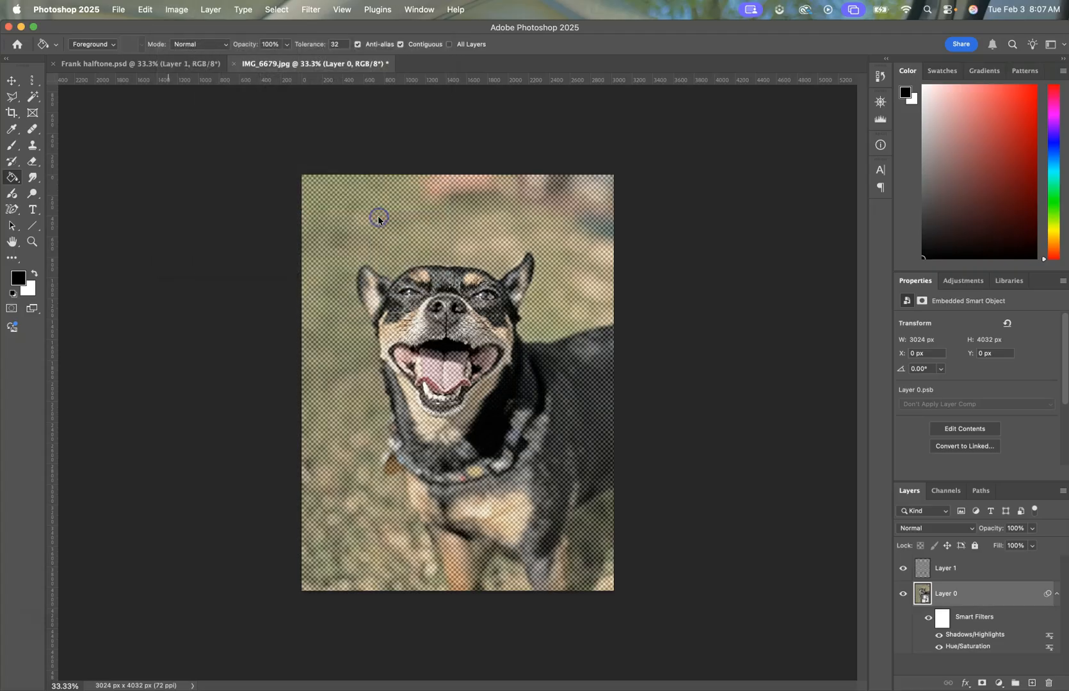
drag(706, 190, 701, 148)
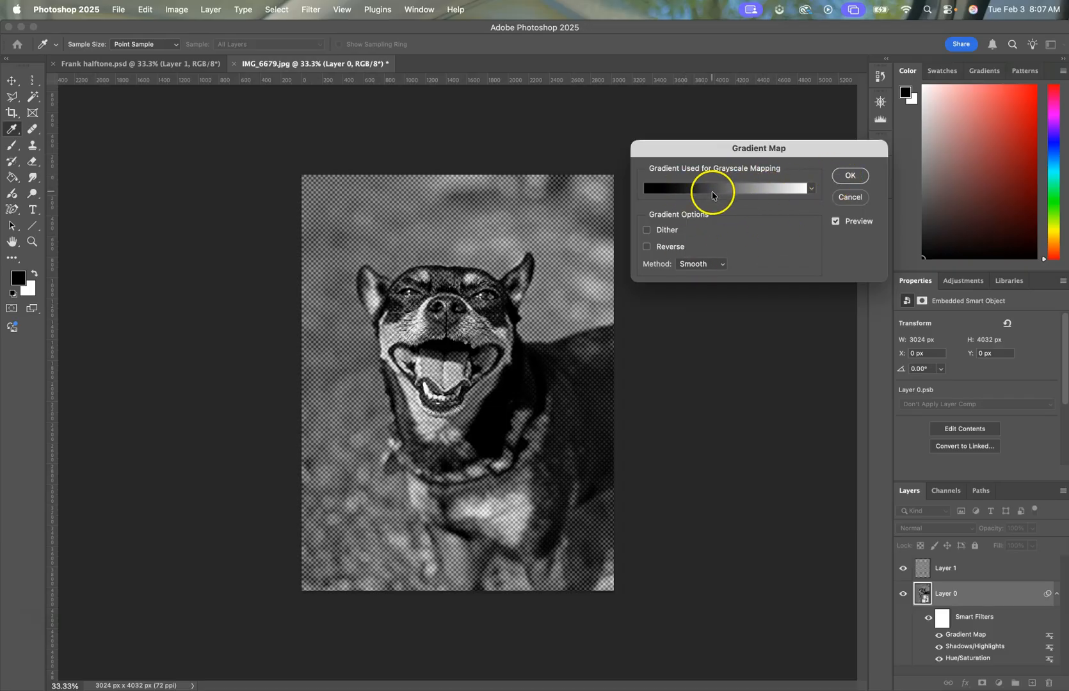
click(812, 189)
scroll(741, 244, up, 5)
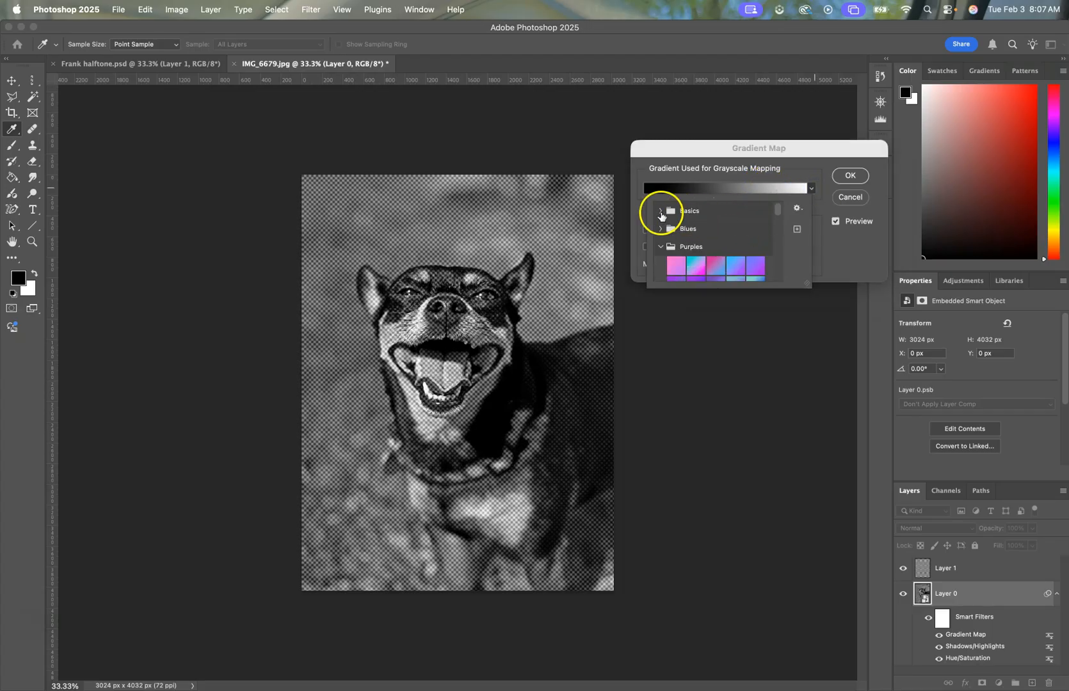
Try several gradient presets from the Blues group on the dog photo in the Gradient Map adjustment
click(661, 213)
click(661, 238)
click(728, 238)
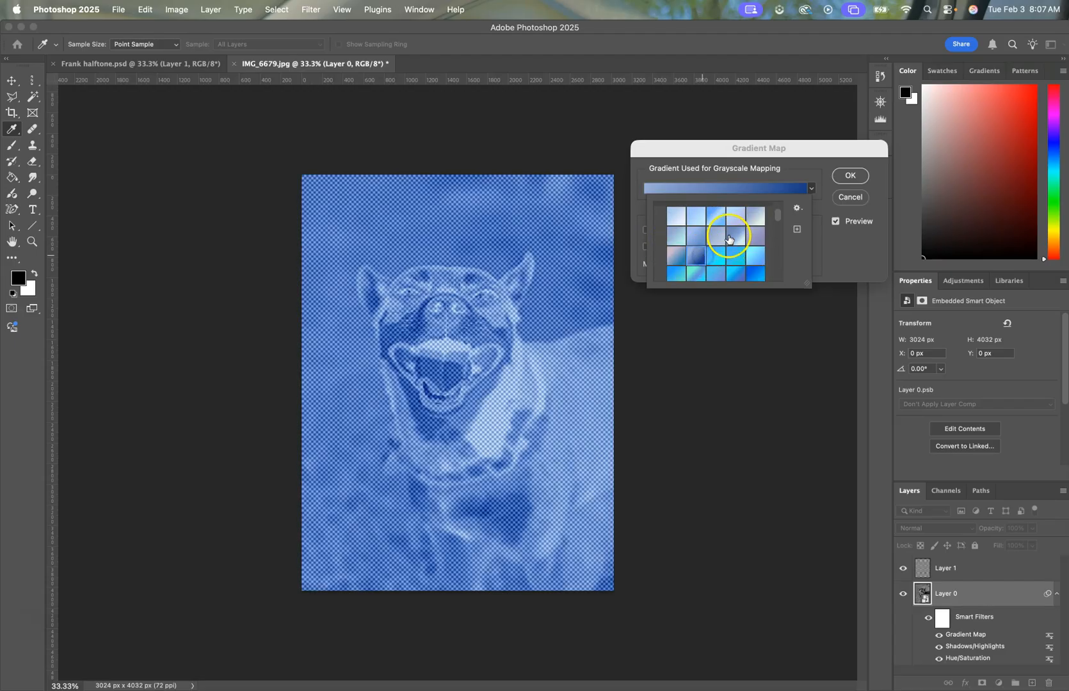
scroll(737, 233, down, 1)
click(735, 242)
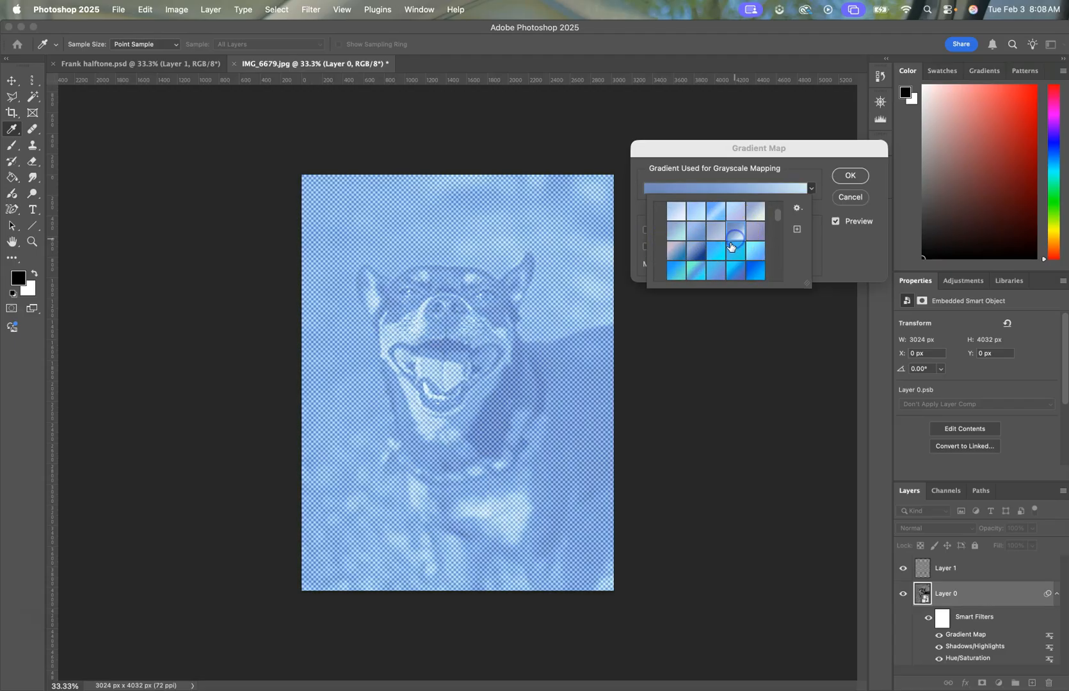
scroll(736, 240, down, 1)
click(737, 242)
scroll(741, 241, down, 1)
click(741, 242)
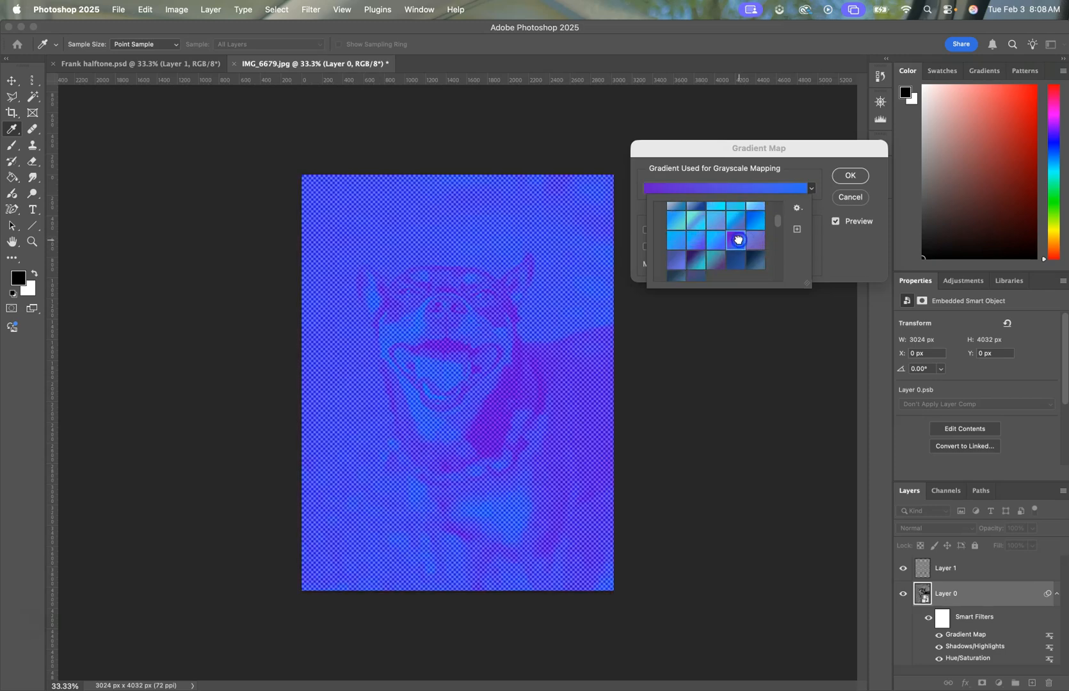
click(759, 263)
click(720, 268)
scroll(704, 267, down, 2)
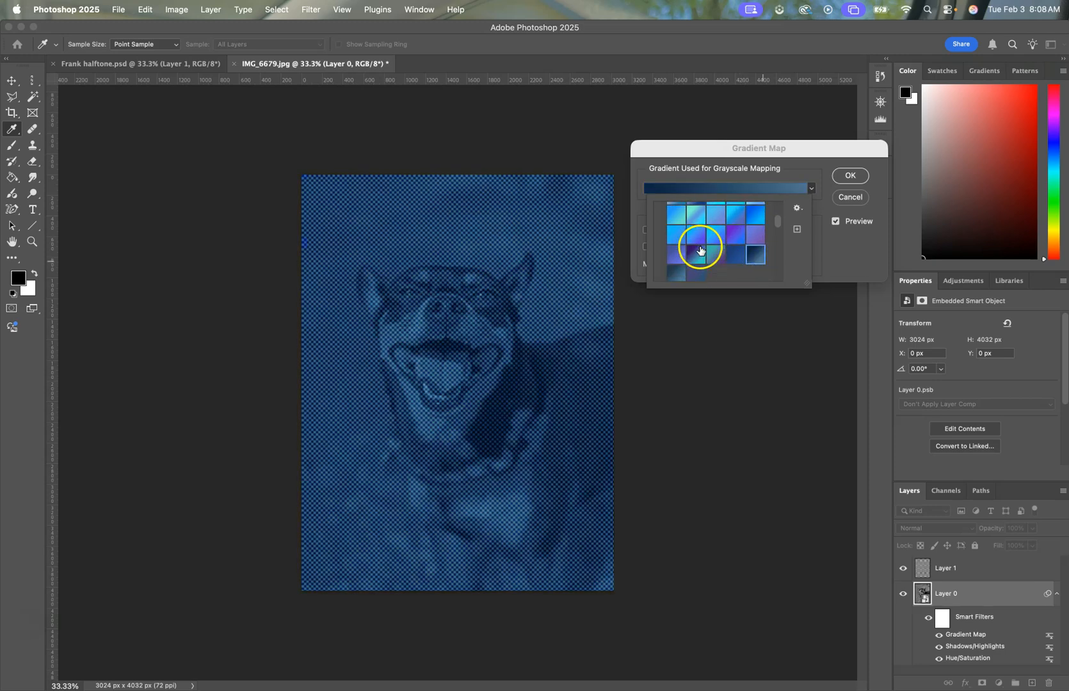
click(701, 266)
Try purple and pastel gradient presets for the Gradient Map on the dog photo
scroll(710, 263, down, 1)
click(729, 261)
click(749, 235)
click(702, 242)
click(694, 263)
scroll(725, 247, down, 5)
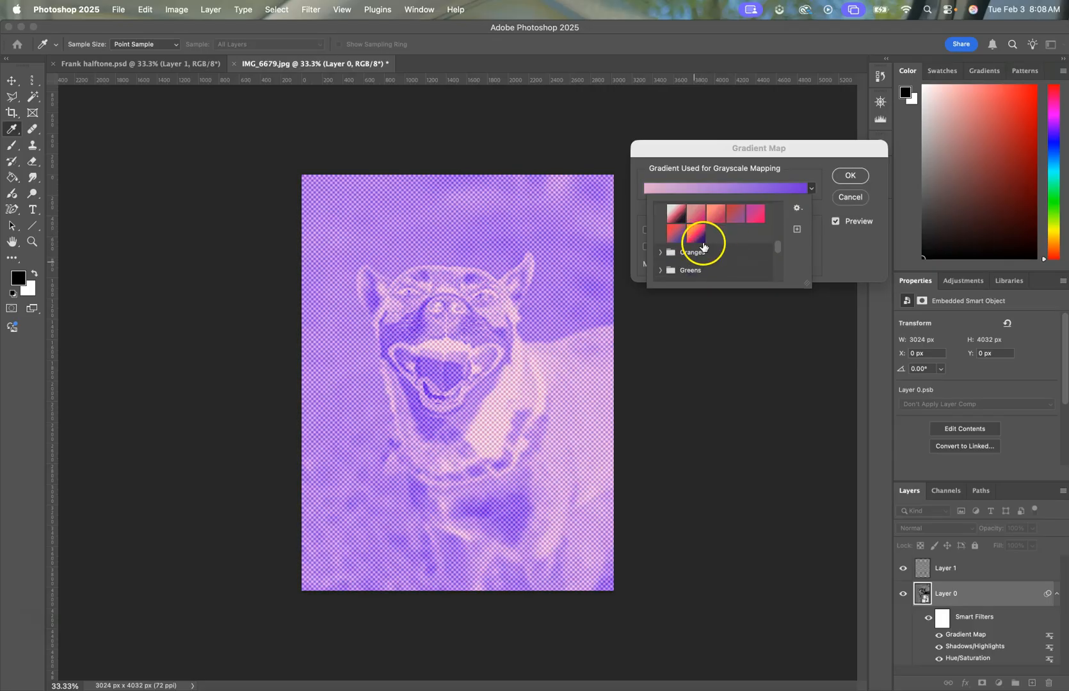
scroll(692, 260, down, 3)
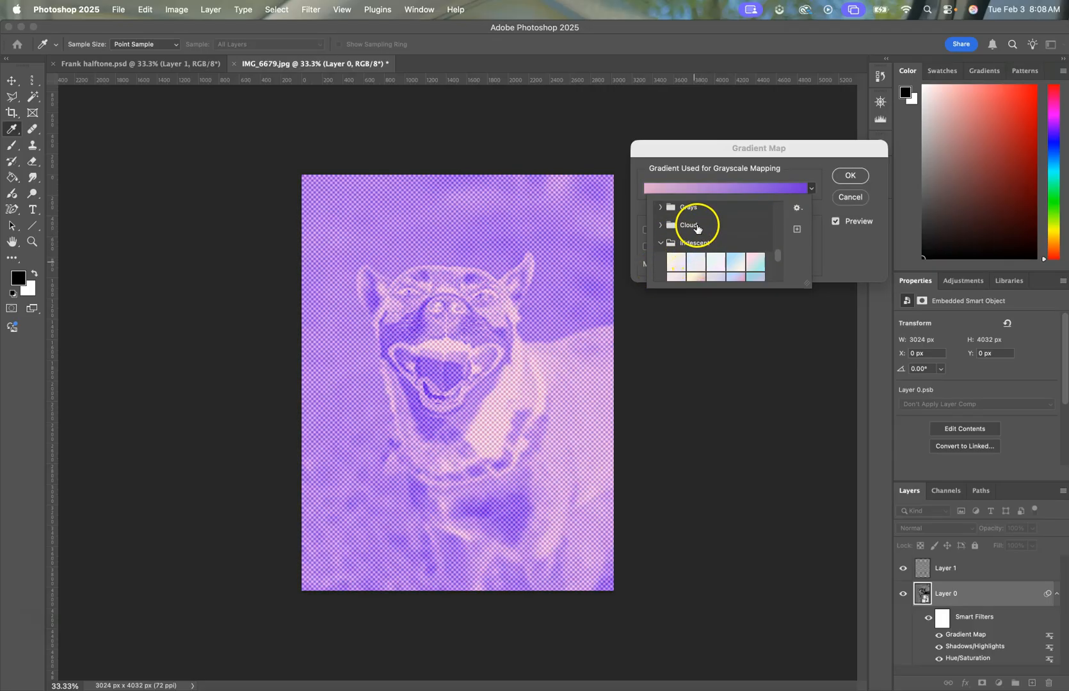
scroll(712, 224, down, 2)
scroll(715, 236, down, 3)
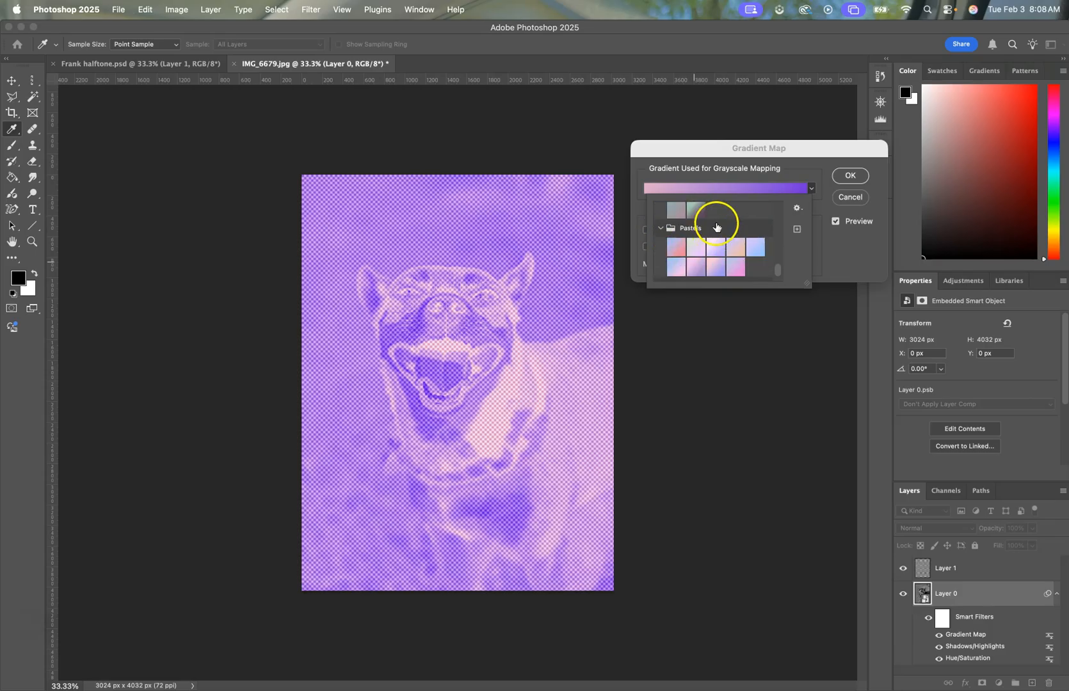
click(735, 233)
Choose the Frank Purple preset, running from pink through orange to navy, for the Gradient Map
scroll(733, 234, up, 10)
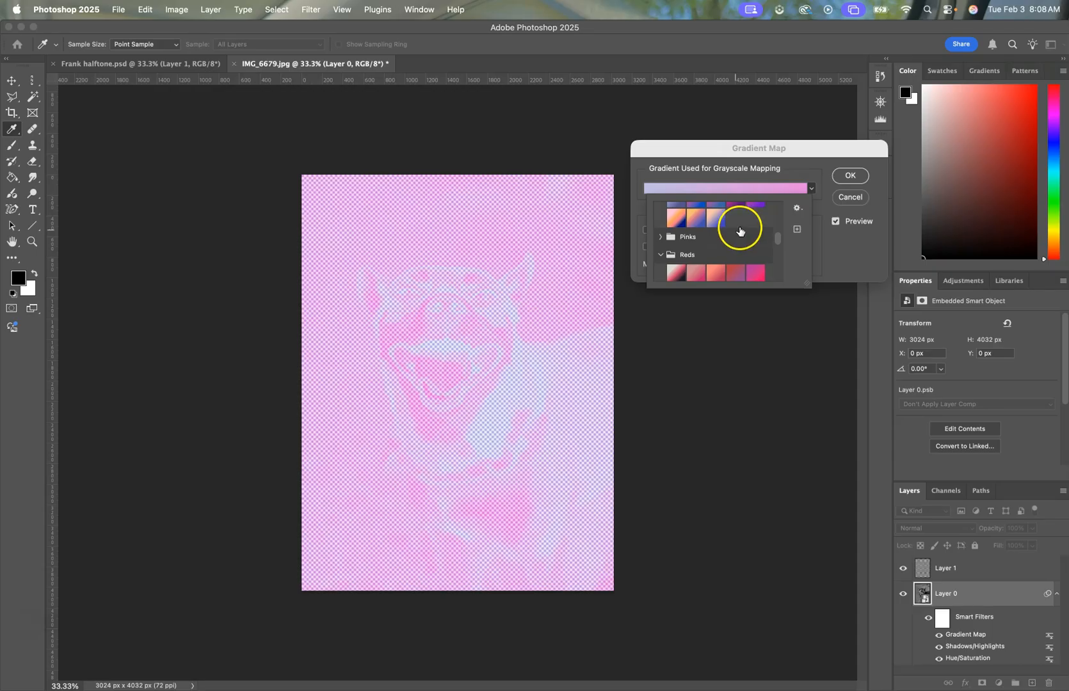
scroll(710, 224, up, 1)
click(678, 221)
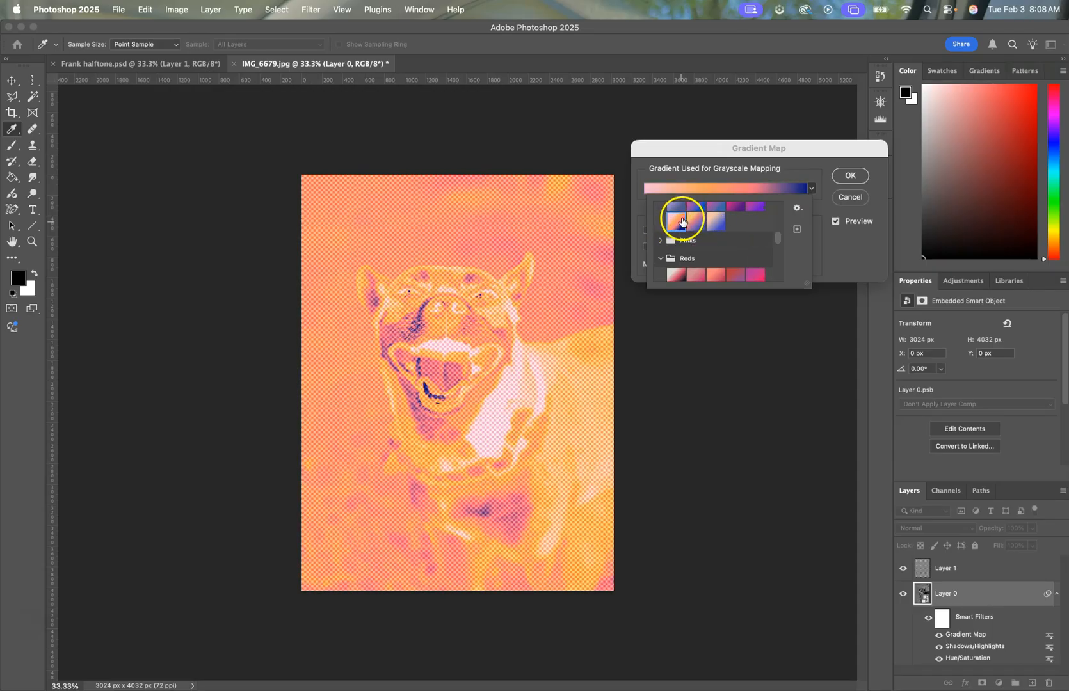
Open the Frank Purple gradient for editing and darken its navy end stop to #010a52
click(699, 192)
scroll(705, 211, down, 1)
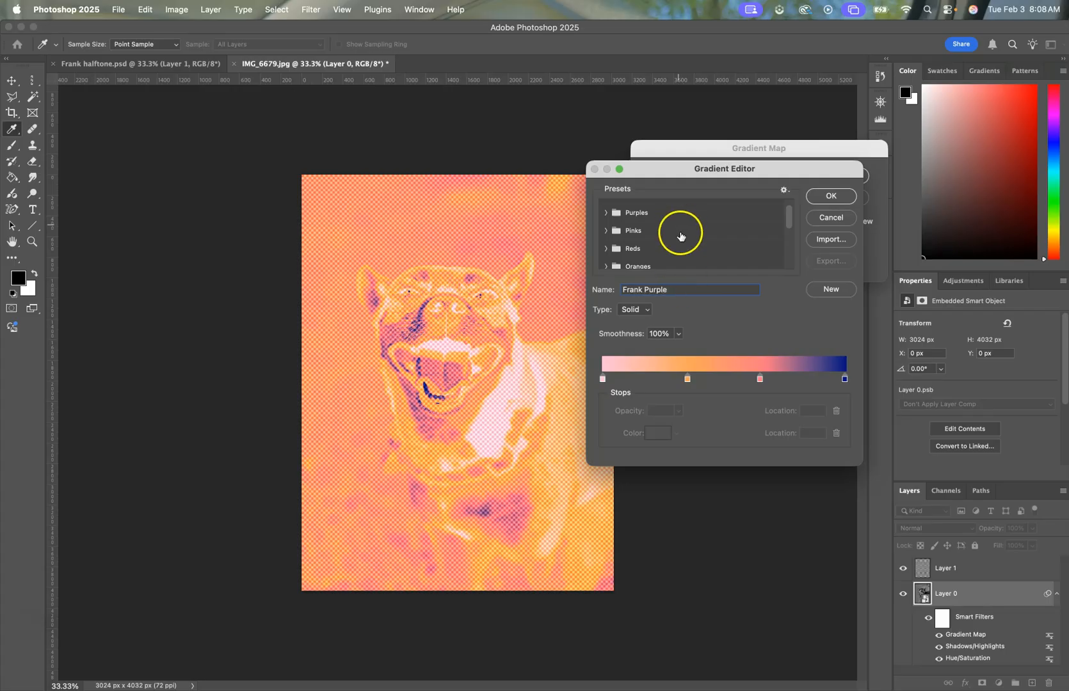
click(845, 380)
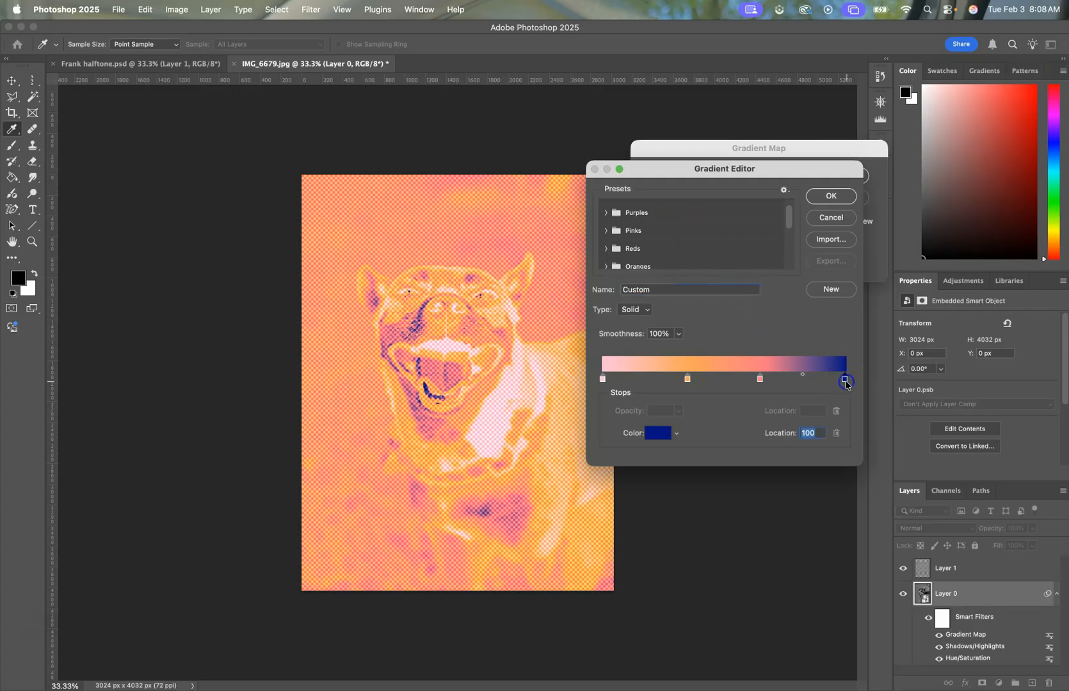
double_click(844, 380)
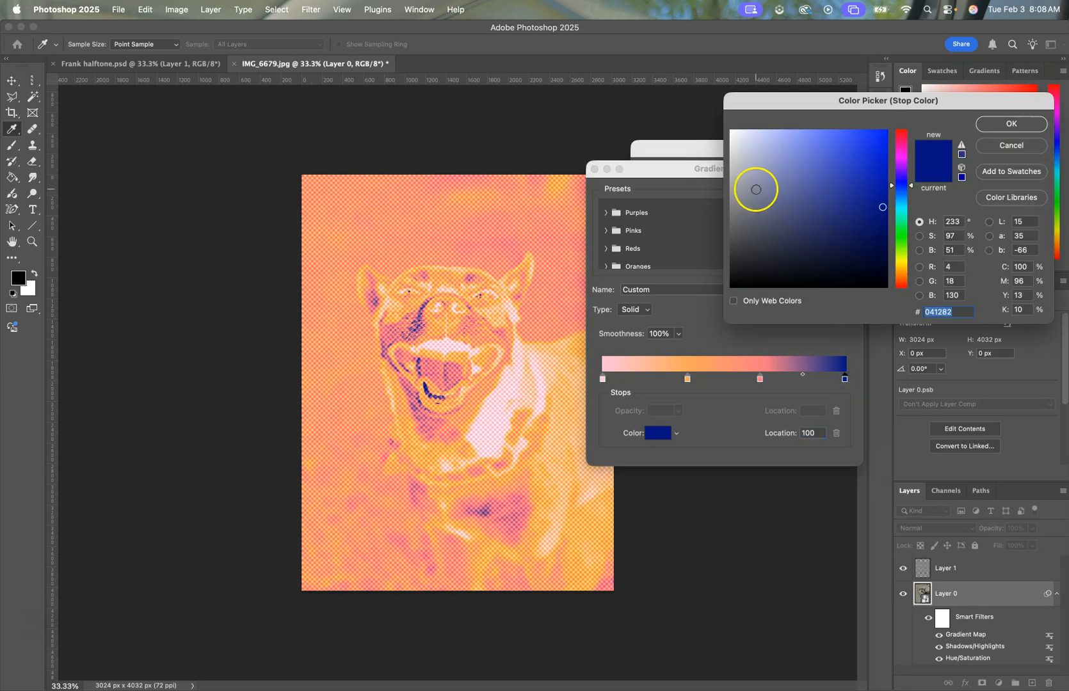
drag(869, 202, 885, 234)
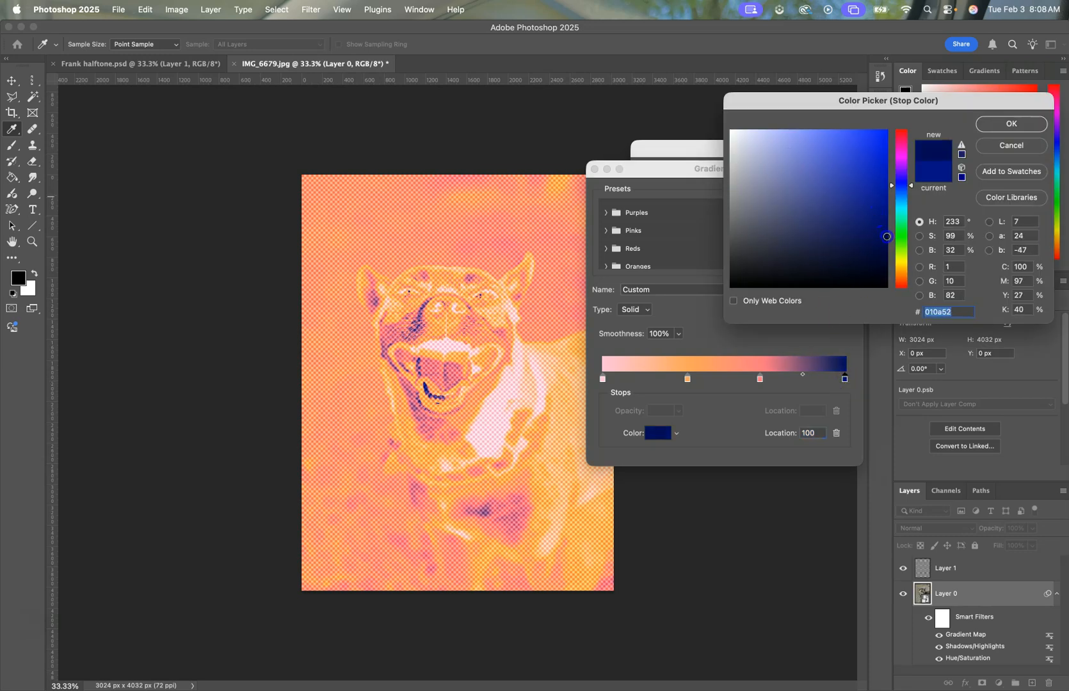
click(995, 124)
Rearrange the gradient stops to run from navy through orange at about 63% and coral to light pink at the end
drag(759, 380, 755, 422)
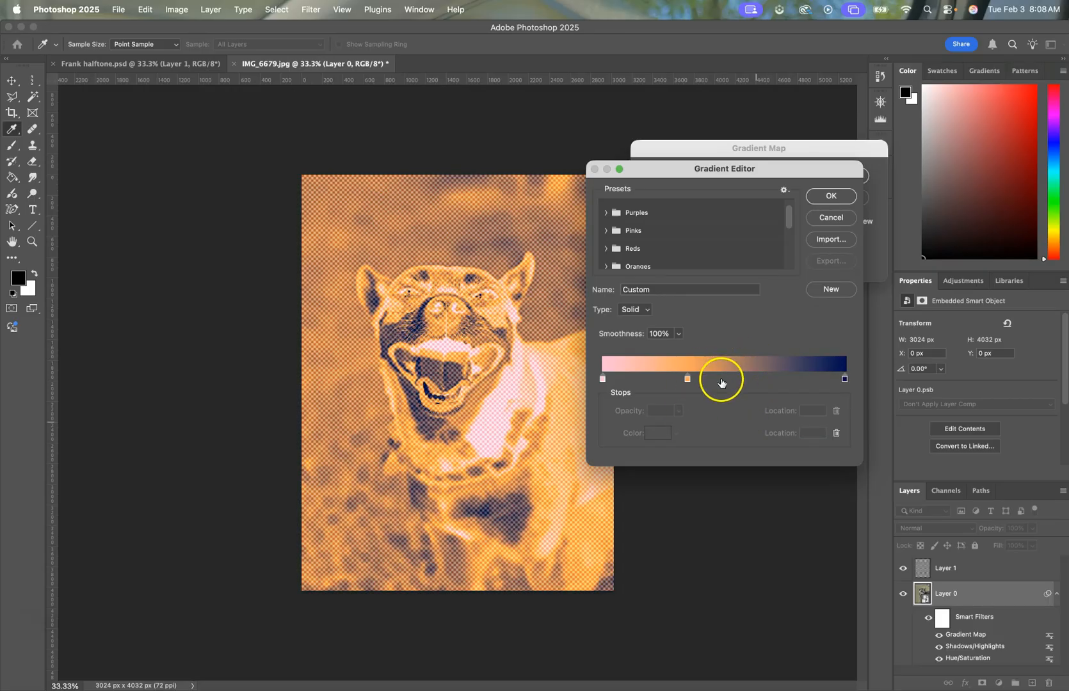
drag(705, 383, 761, 380)
mouse_move(843, 380)
mouse_down()
mouse_move(599, 383)
mouse_move(850, 384)
mouse_up()
drag(687, 379, 754, 378)
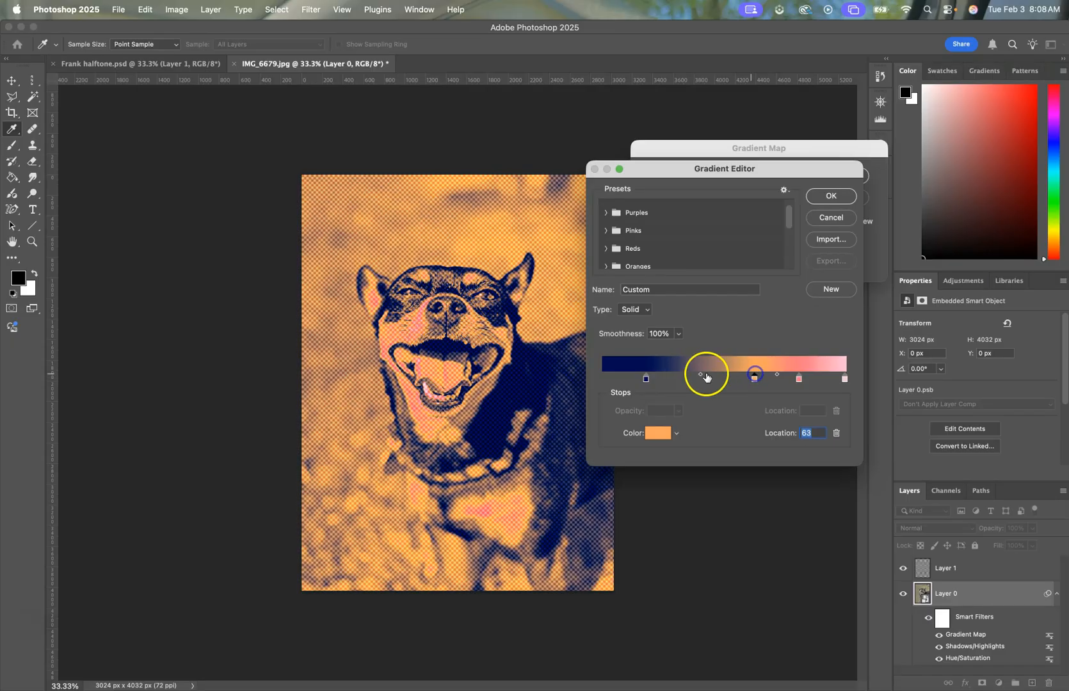
click(754, 379)
Remove the coral stop and move the light pink stop to 96%, the orange stop to about 70%, and the navy stop to 25%
drag(799, 379, 811, 380)
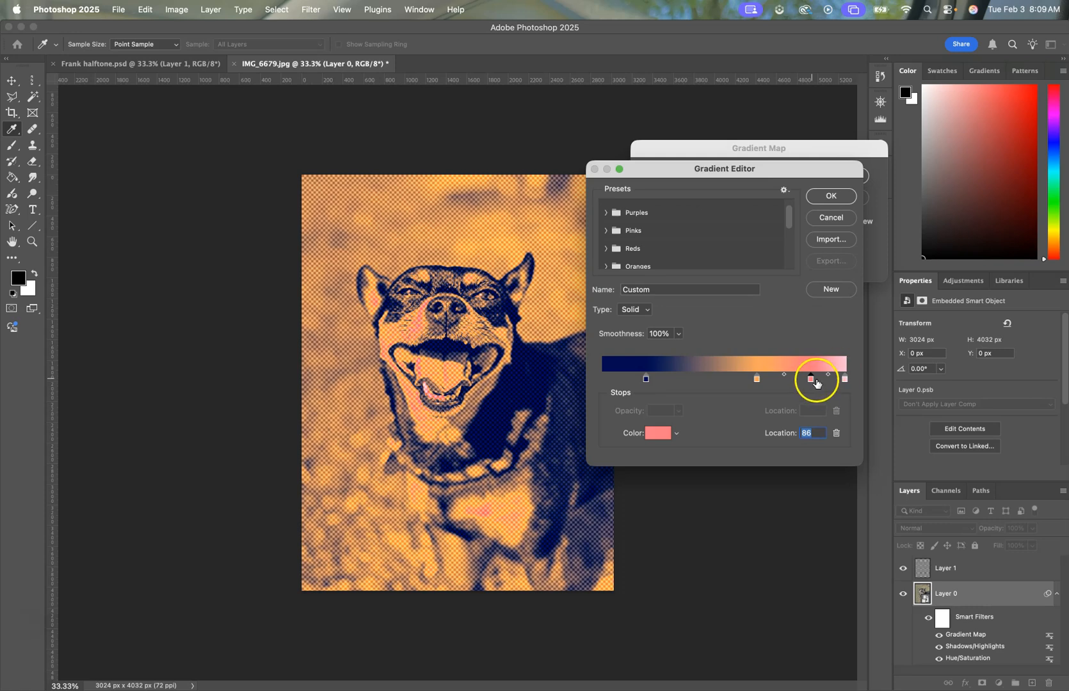
drag(811, 381, 839, 380)
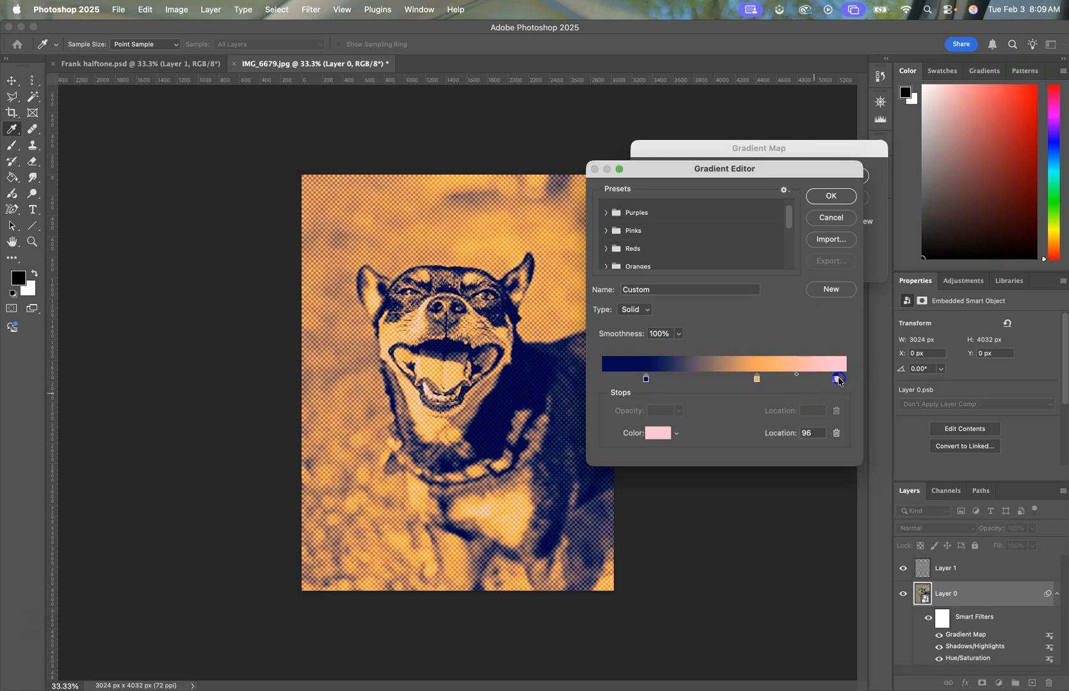
drag(757, 378, 770, 380)
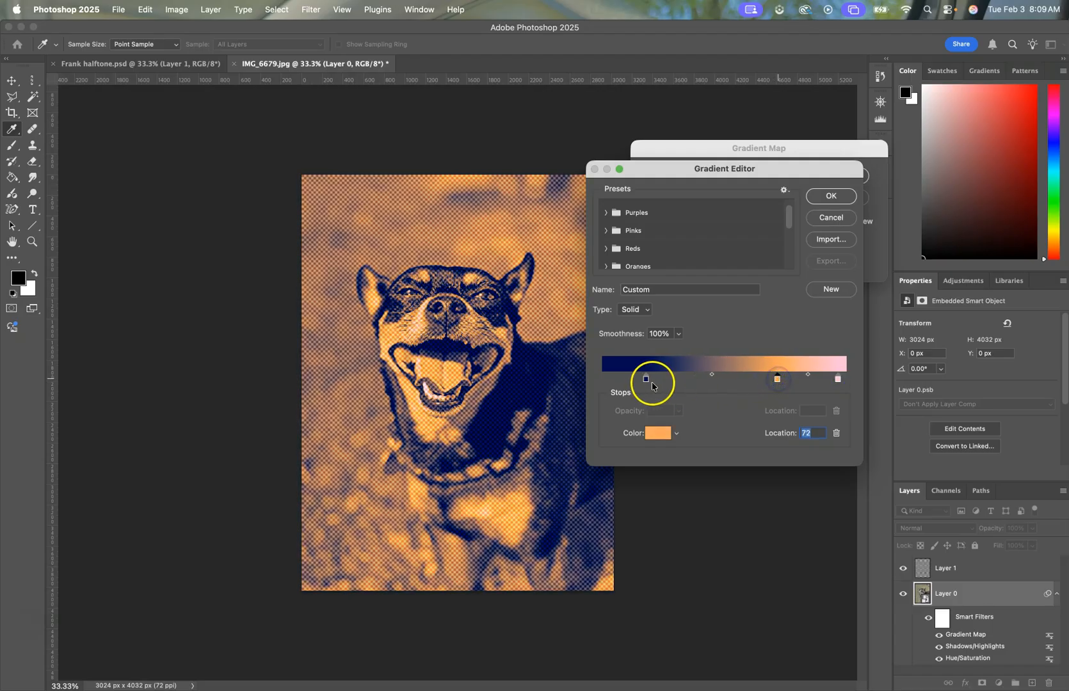
drag(646, 378, 669, 383)
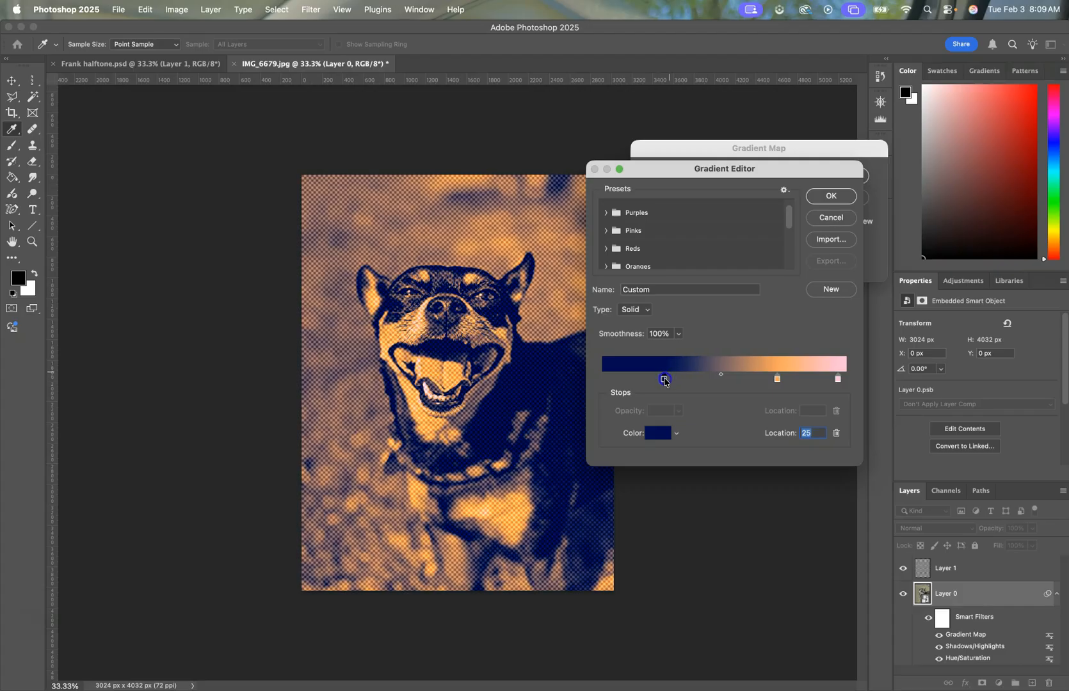
drag(776, 379, 772, 380)
drag(837, 378, 830, 383)
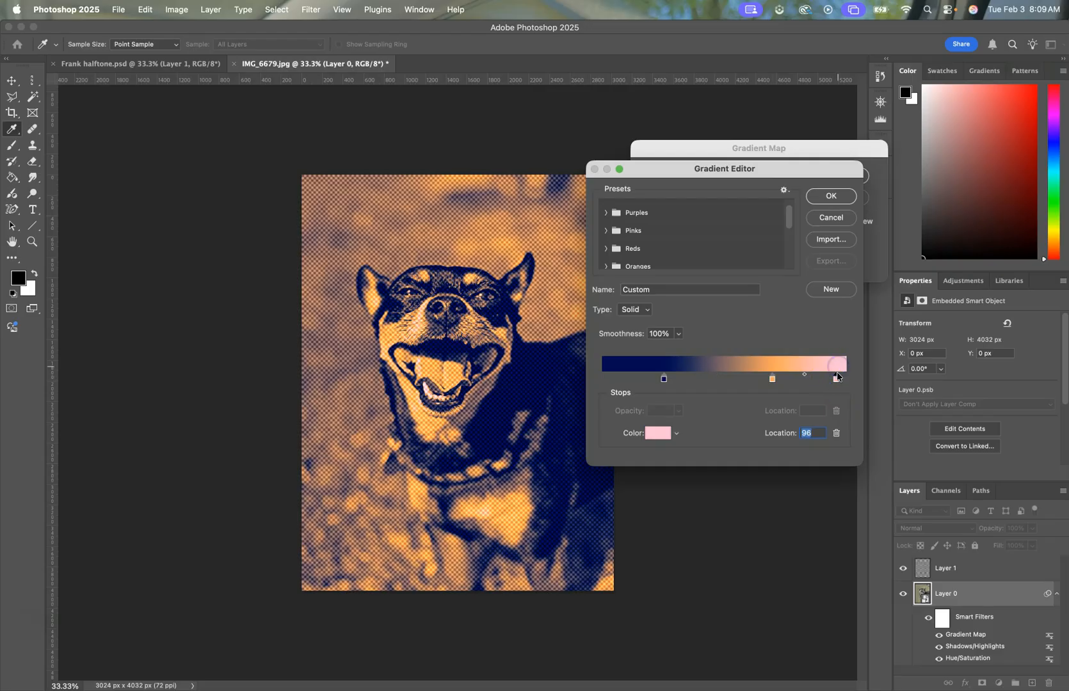
double_click(837, 380)
mouse_move(786, 158)
mouse_down()
mouse_move(852, 168)
mouse_move(734, 138)
mouse_move(773, 138)
mouse_up()
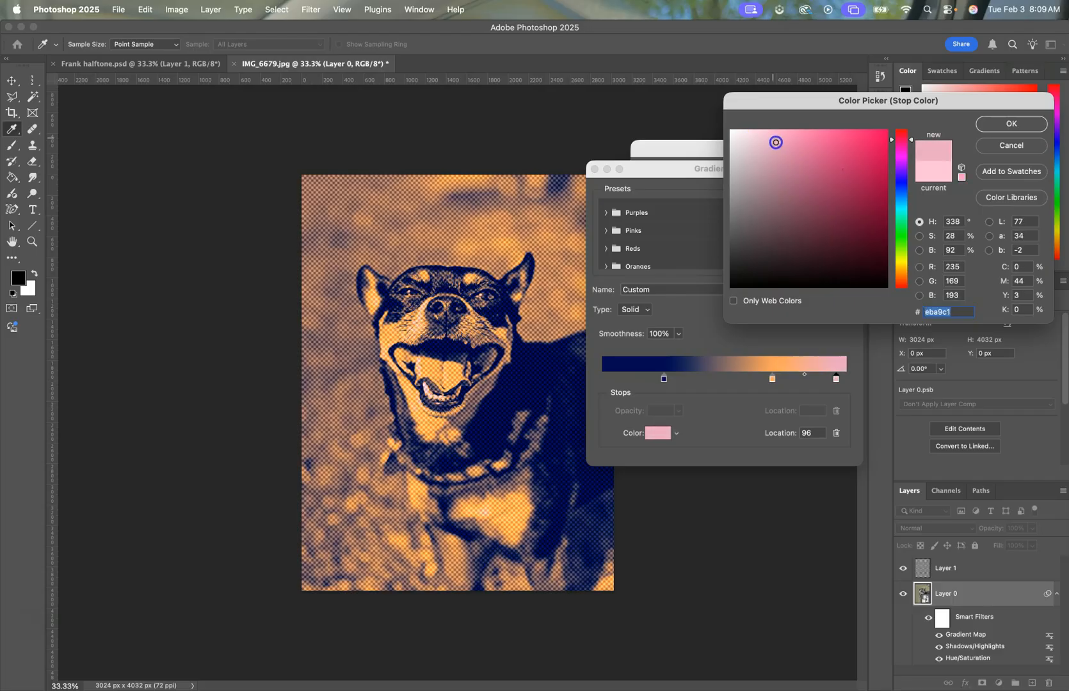
click(996, 153)
Move the orange stop to 75% and the navy stop to 26%, and apply the edited gradient map to the dog photo
mouse_move(772, 378)
mouse_down()
mouse_move(760, 383)
mouse_move(783, 378)
mouse_up()
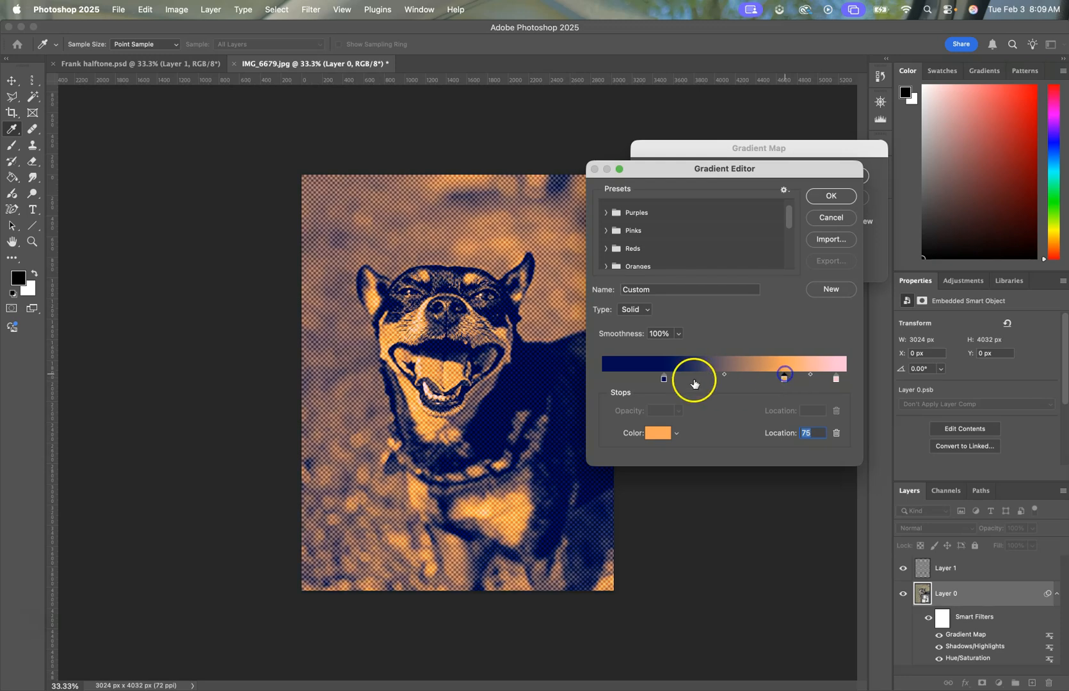
click(668, 378)
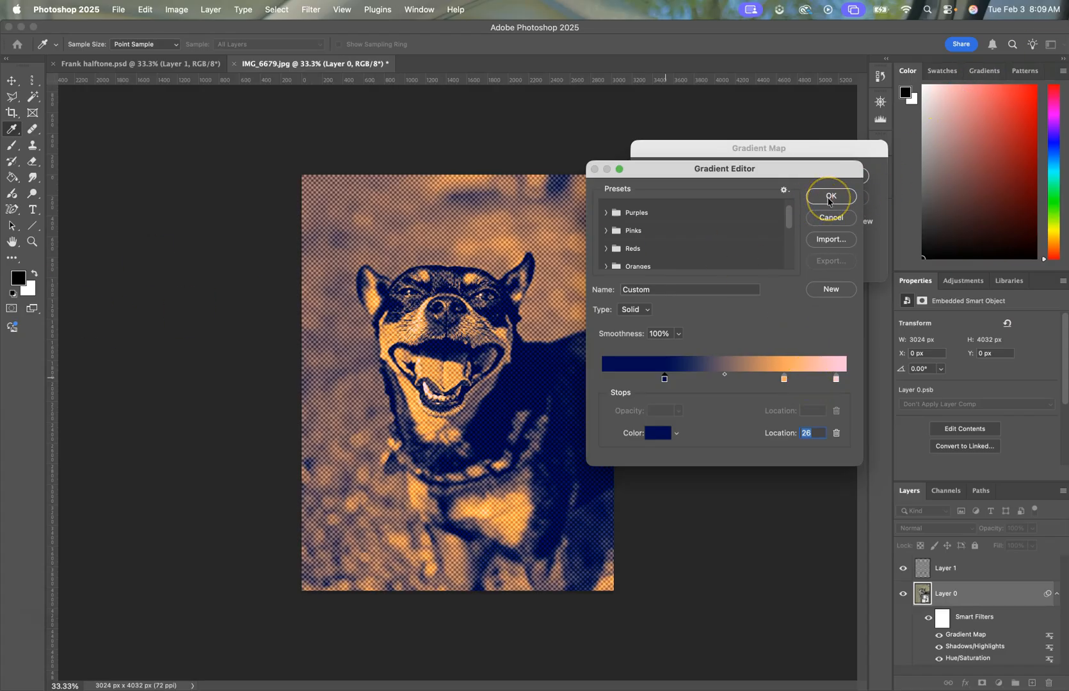
click(829, 200)
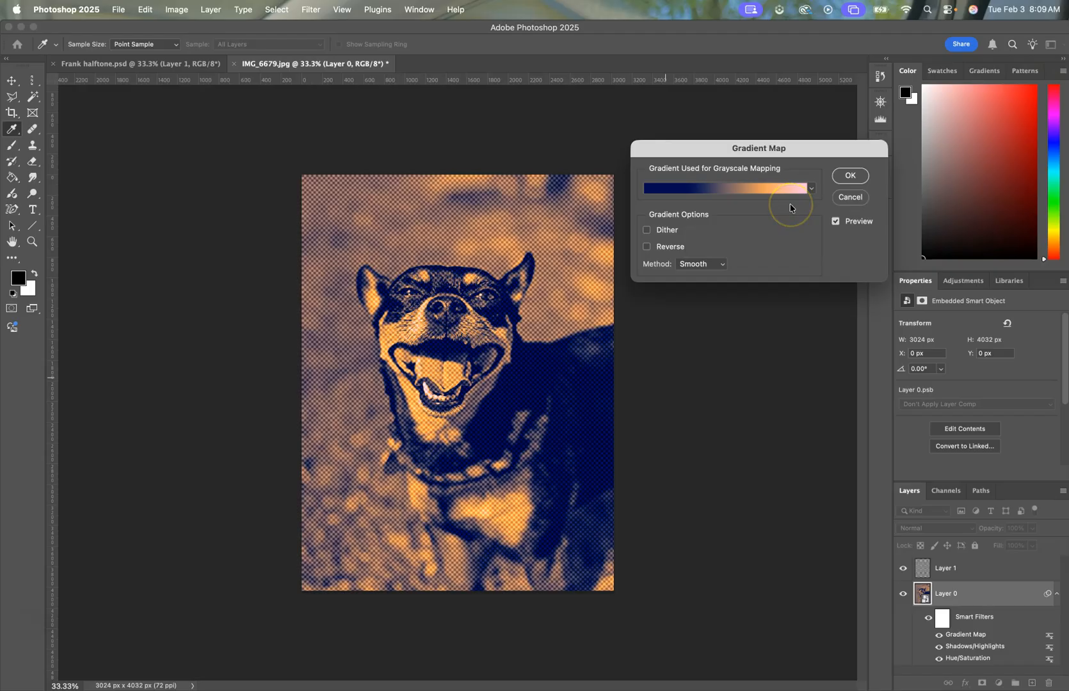
click(811, 189)
click(811, 189)
click(841, 178)
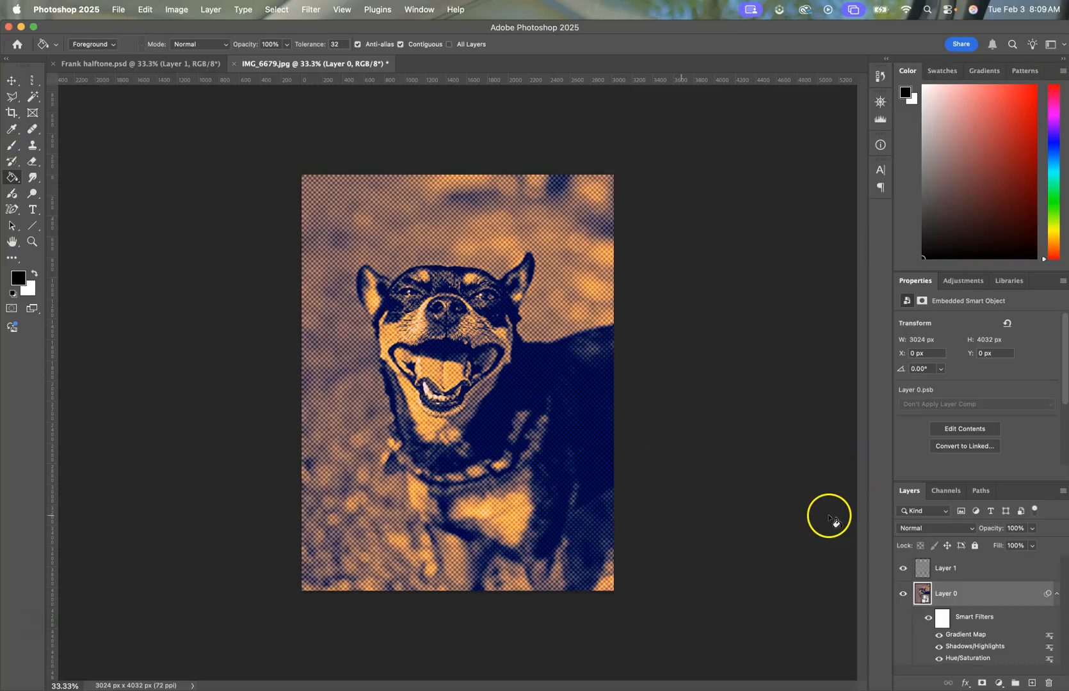
Lower the Gradient Map smart filter's blending opacity to about 60%, keeping the Normal mode
click(1048, 636)
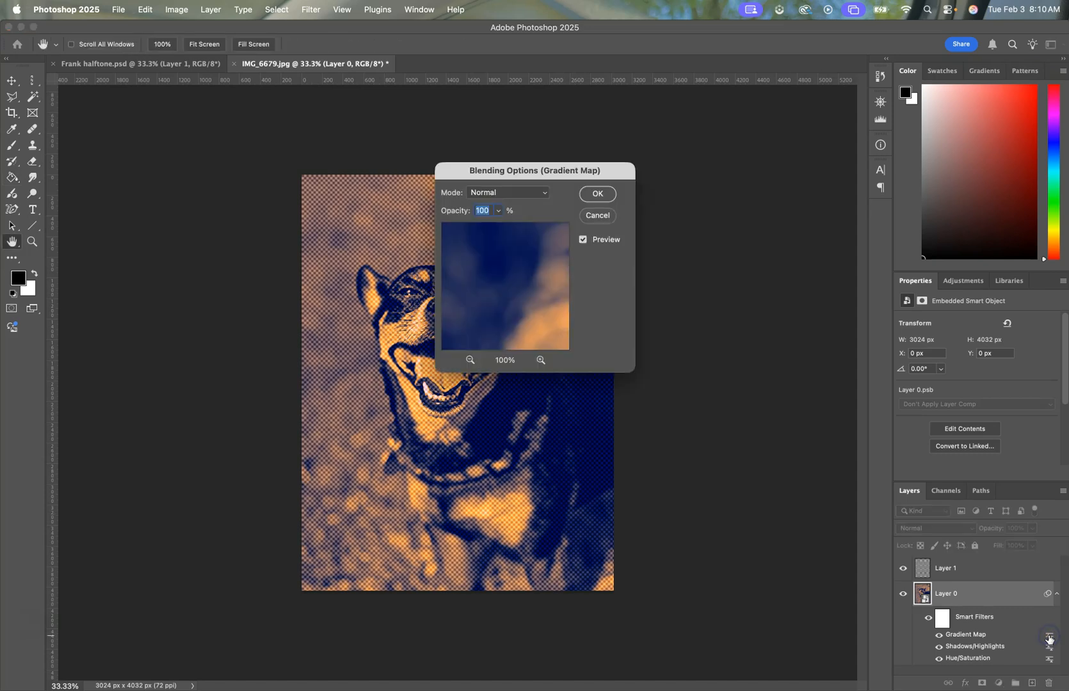
click(469, 361)
click(470, 361)
click(469, 362)
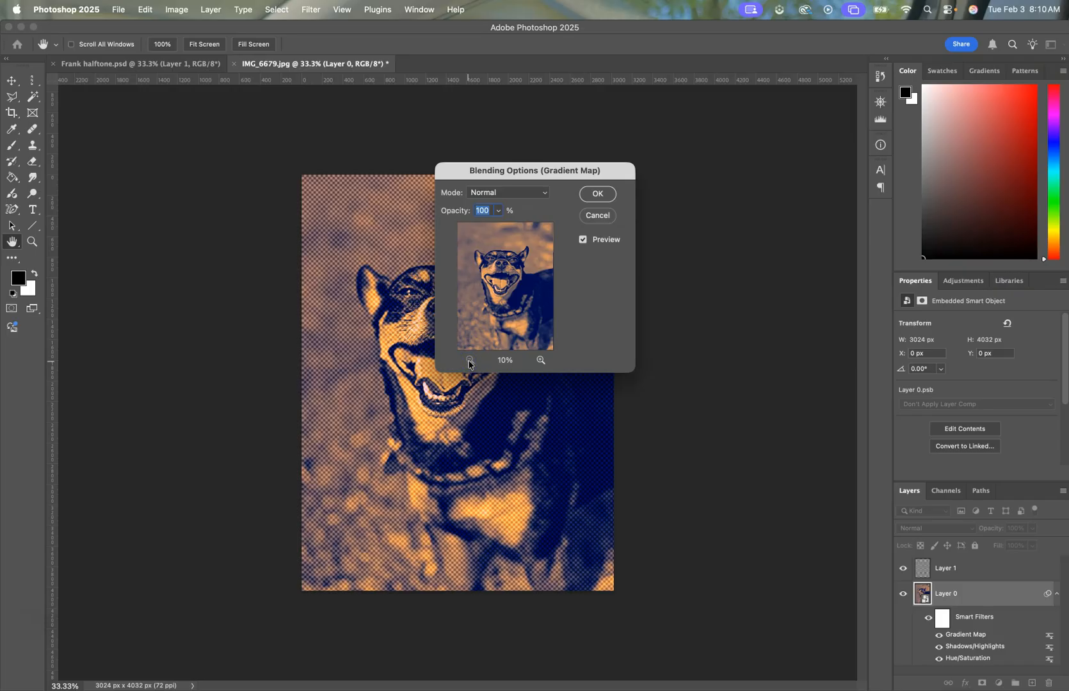
drag(534, 174, 732, 190)
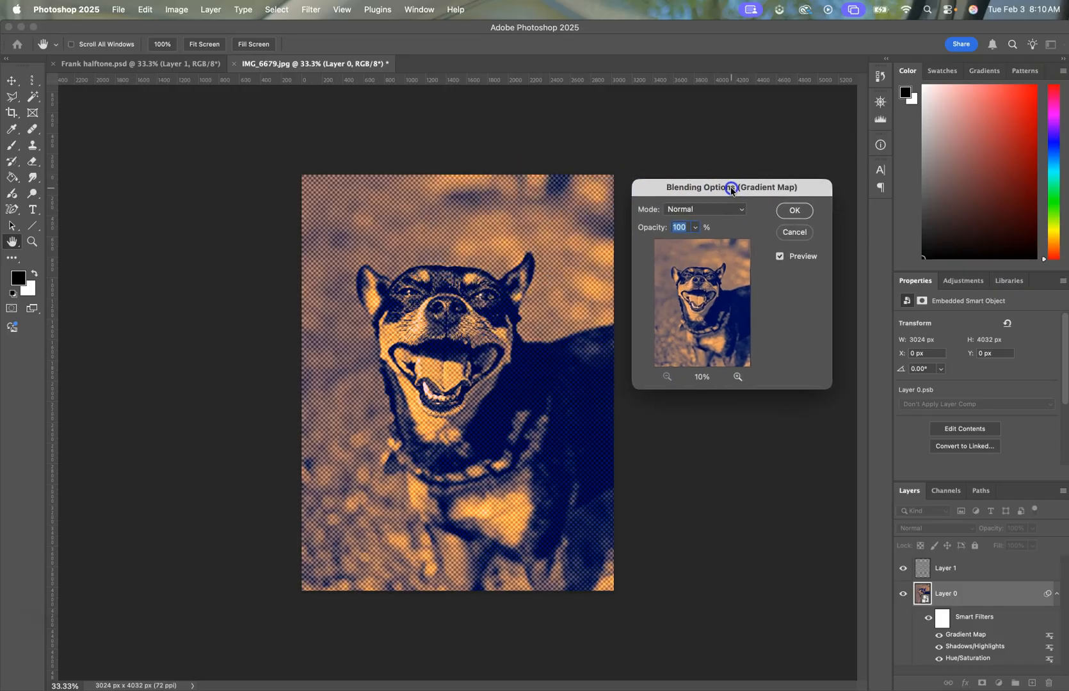
click(695, 227)
mouse_move(686, 245)
mouse_down()
mouse_move(662, 249)
mouse_move(701, 246)
mouse_move(673, 253)
mouse_up()
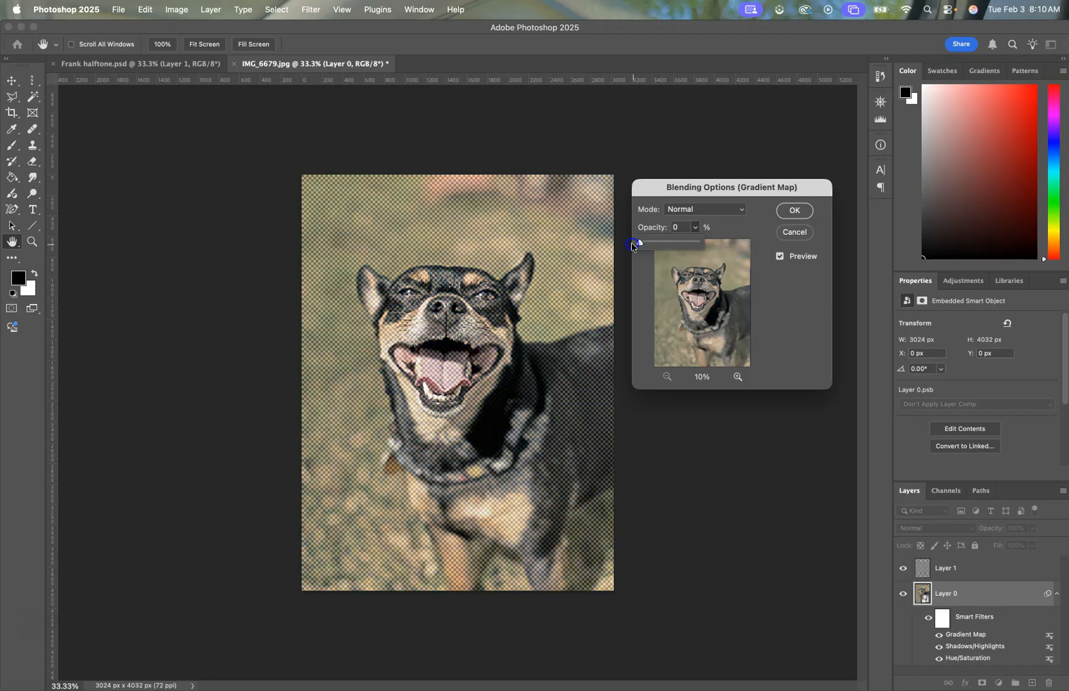
drag(659, 245, 686, 245)
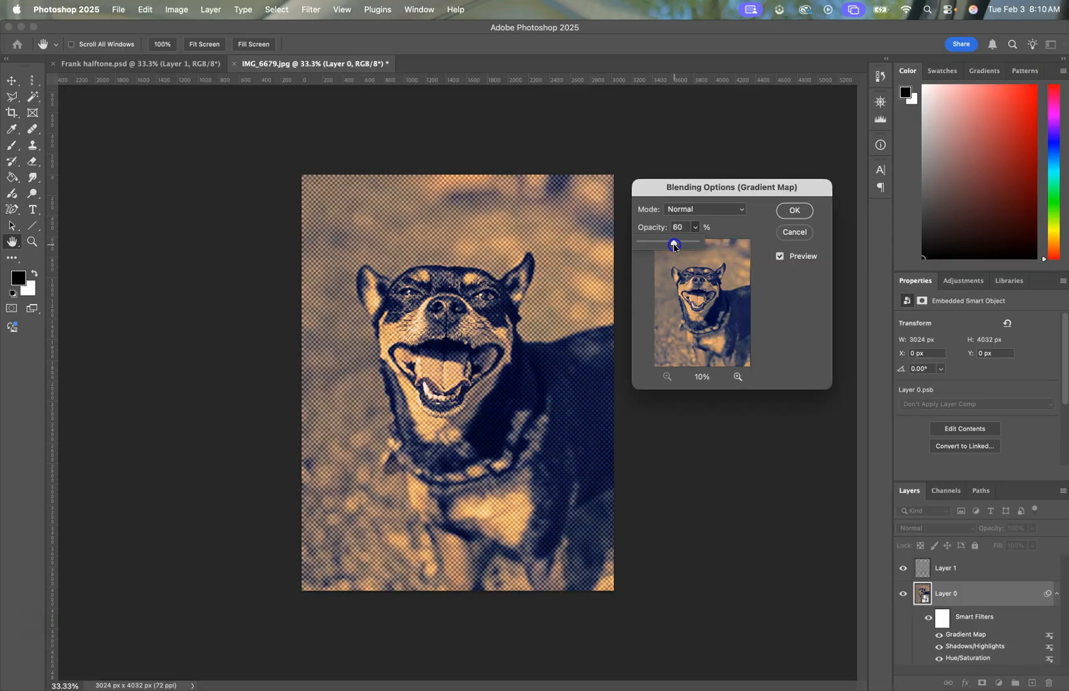
click(791, 215)
click(717, 179)
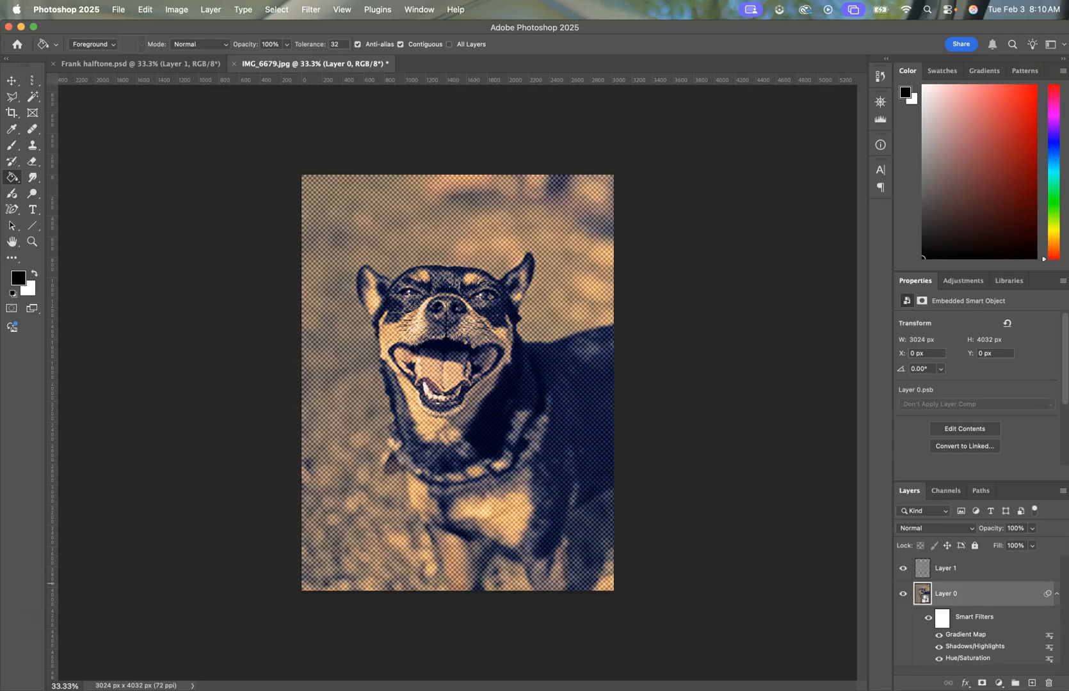
Edit the Shadows/Highlights smart filter to about 31% shadows and 53% highlights
double_click(996, 648)
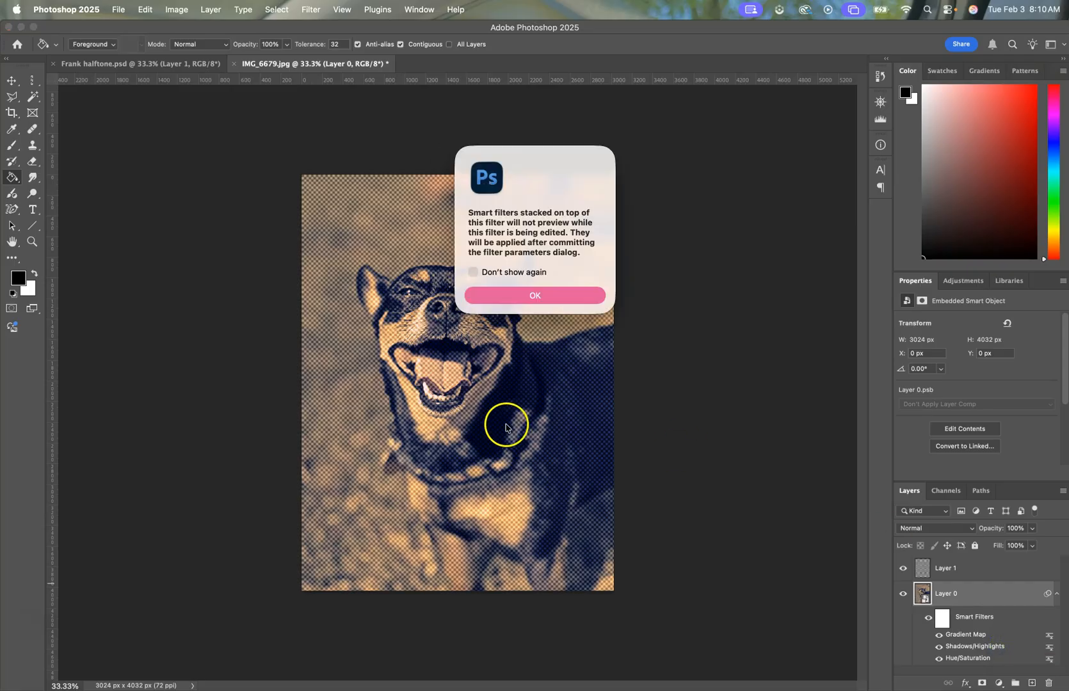
click(548, 296)
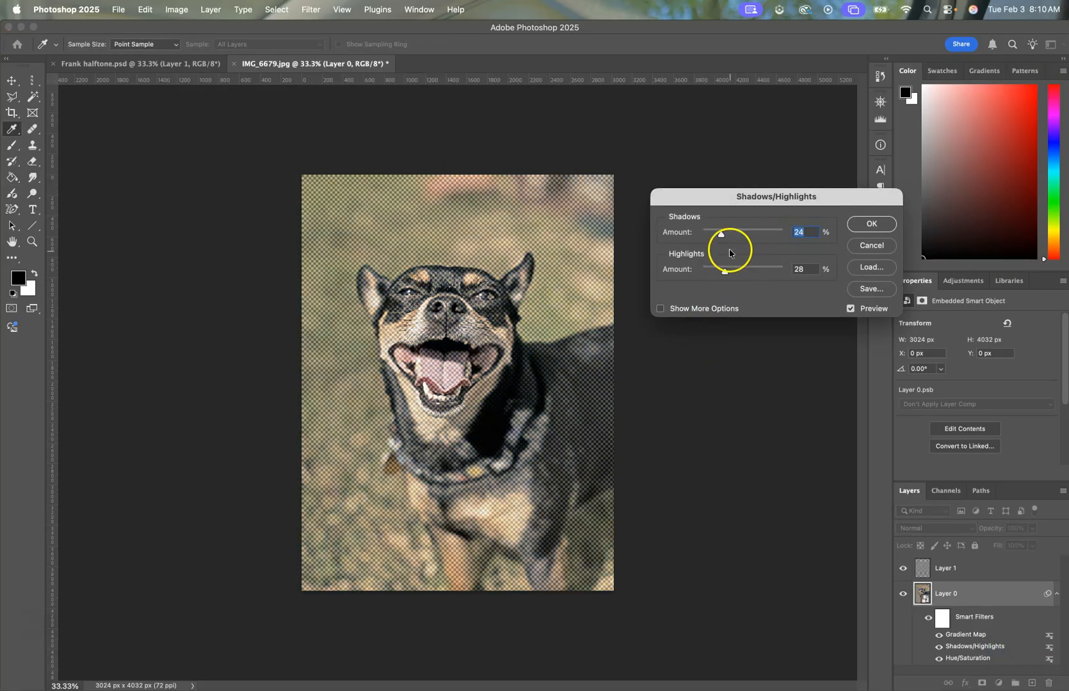
drag(721, 240, 749, 272)
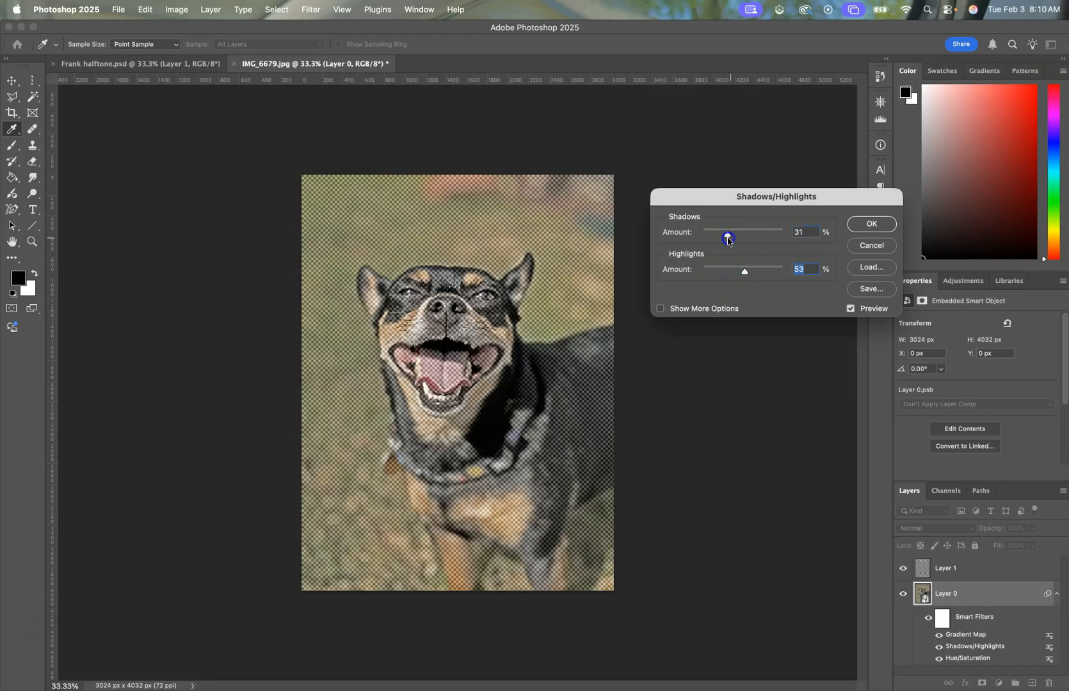
click(882, 225)
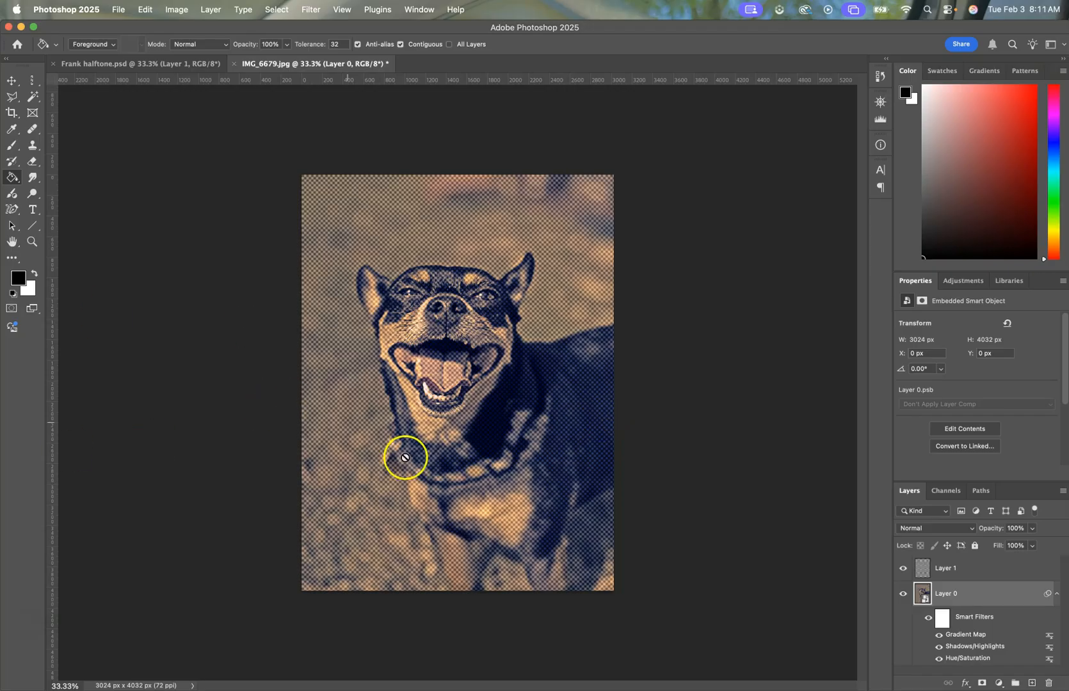
Check the finished Frank halftone.psd for reference and select the halftone pattern layer, Layer 1, in IMG_6679.jpg
click(118, 63)
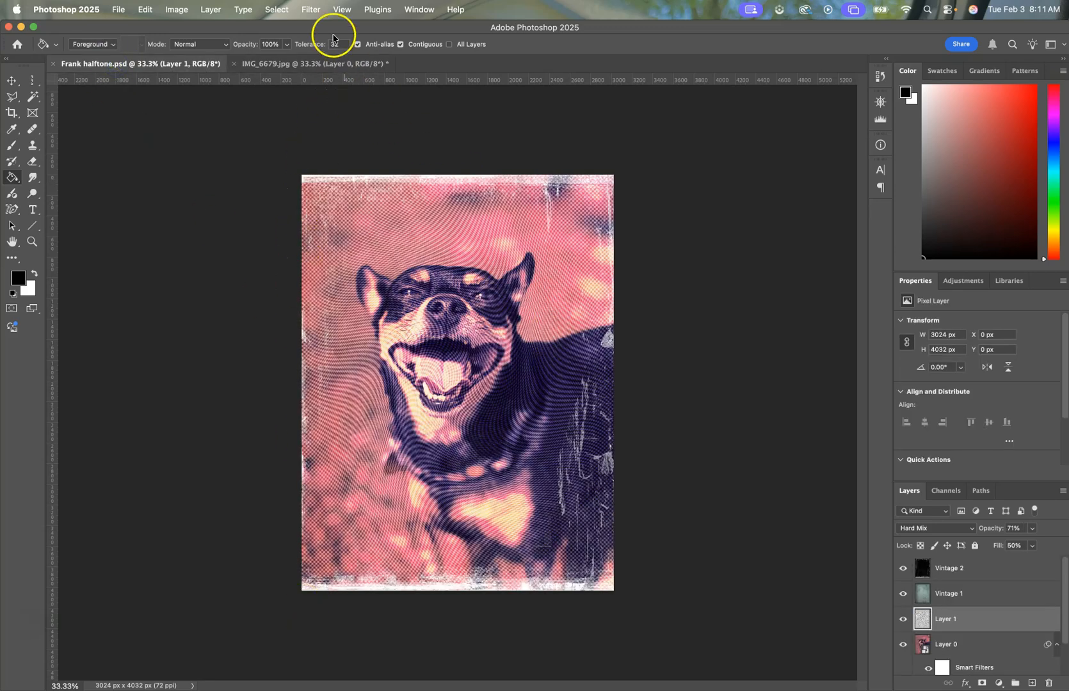
click(335, 64)
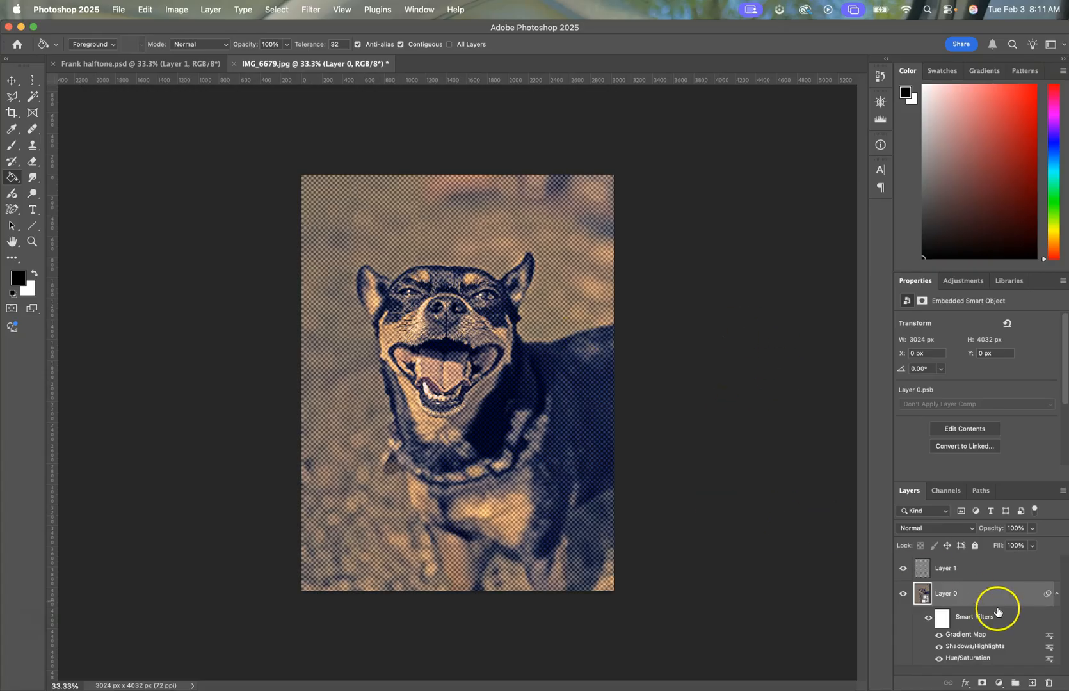
click(985, 565)
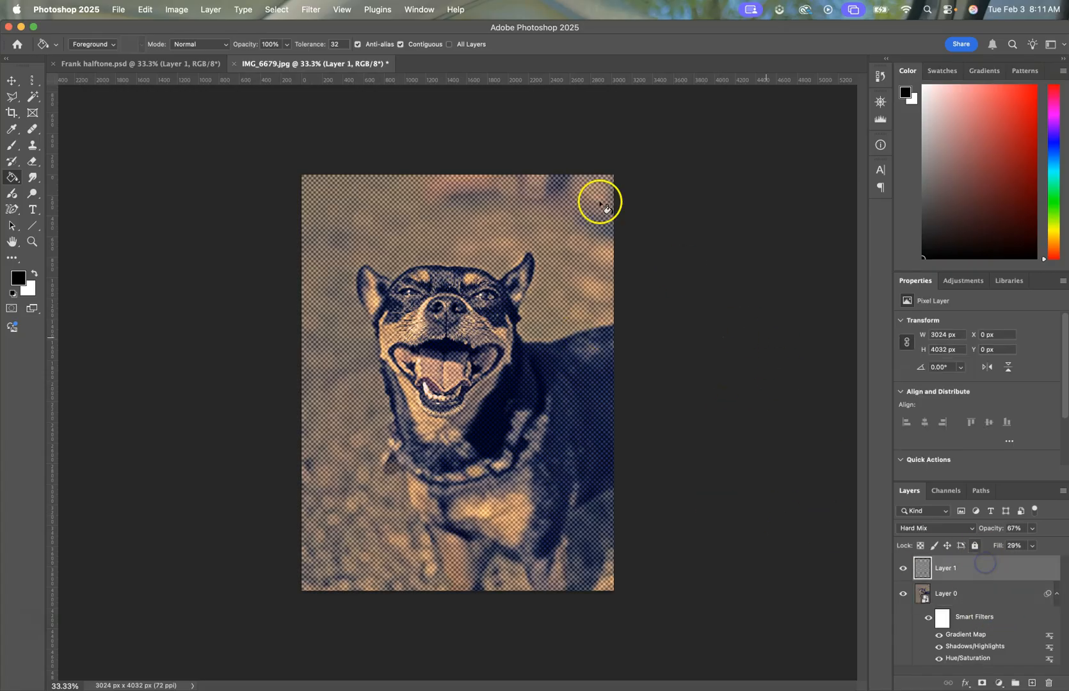
Place Vintage 1.jpg as an embedded image above the halftone pattern and scale it to about 58% so it covers the canvas
click(118, 9)
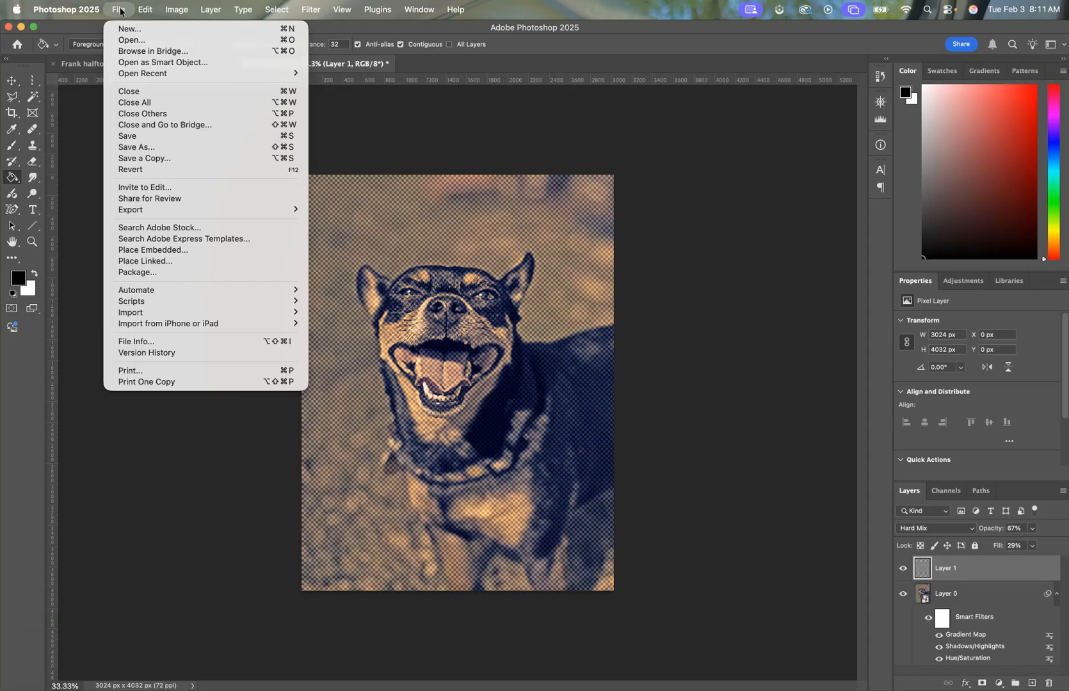
click(157, 250)
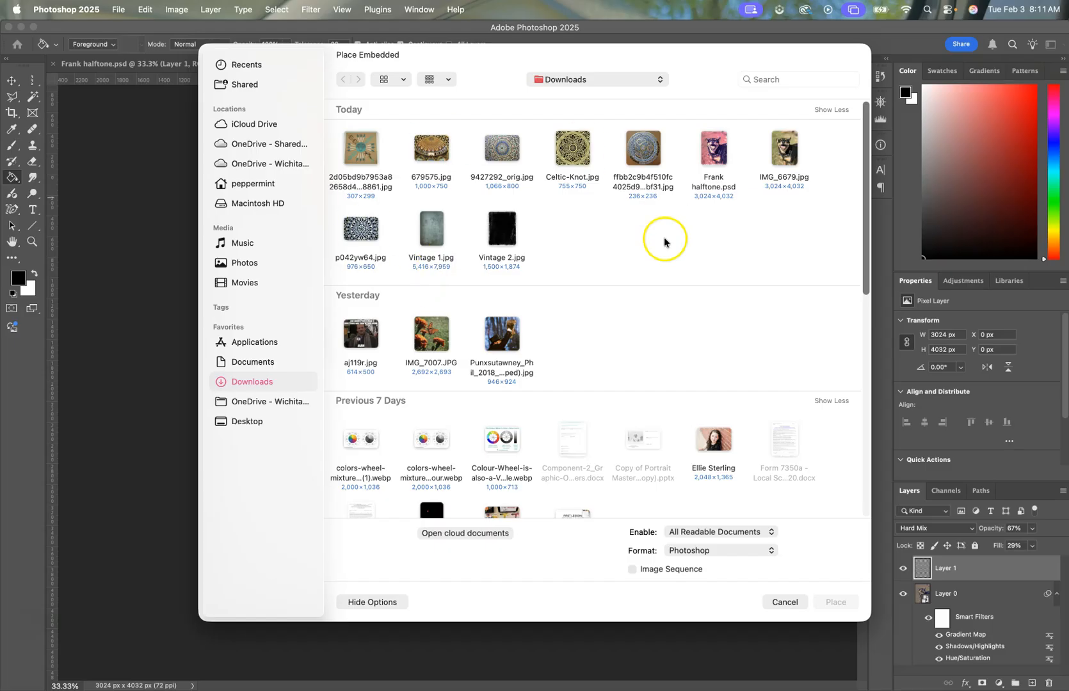
click(431, 229)
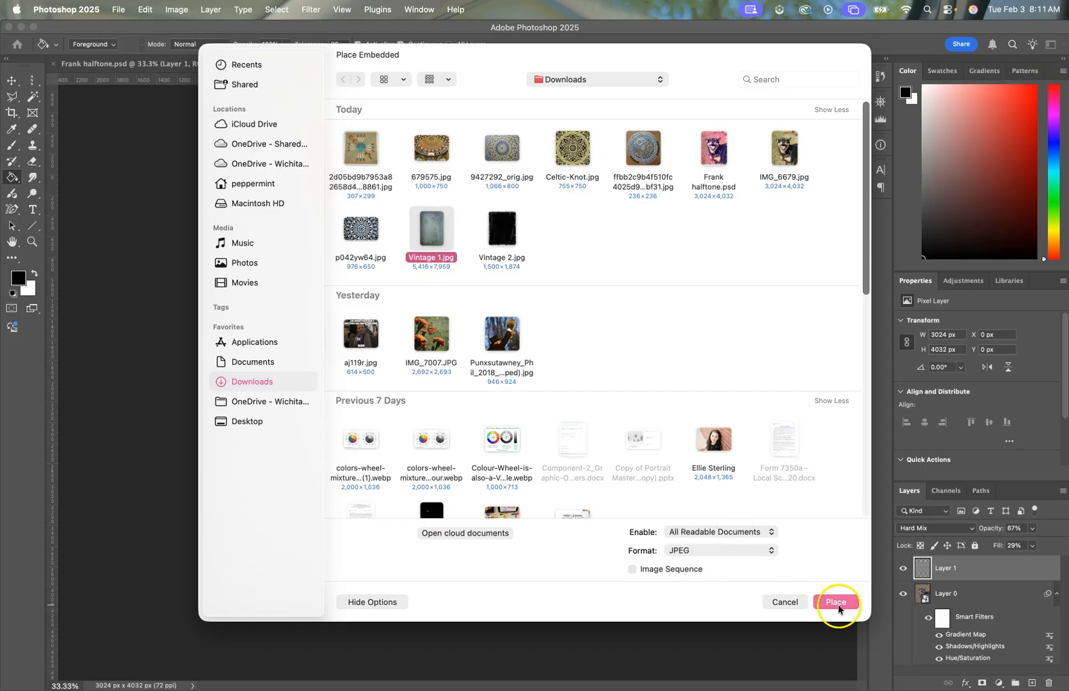
click(836, 603)
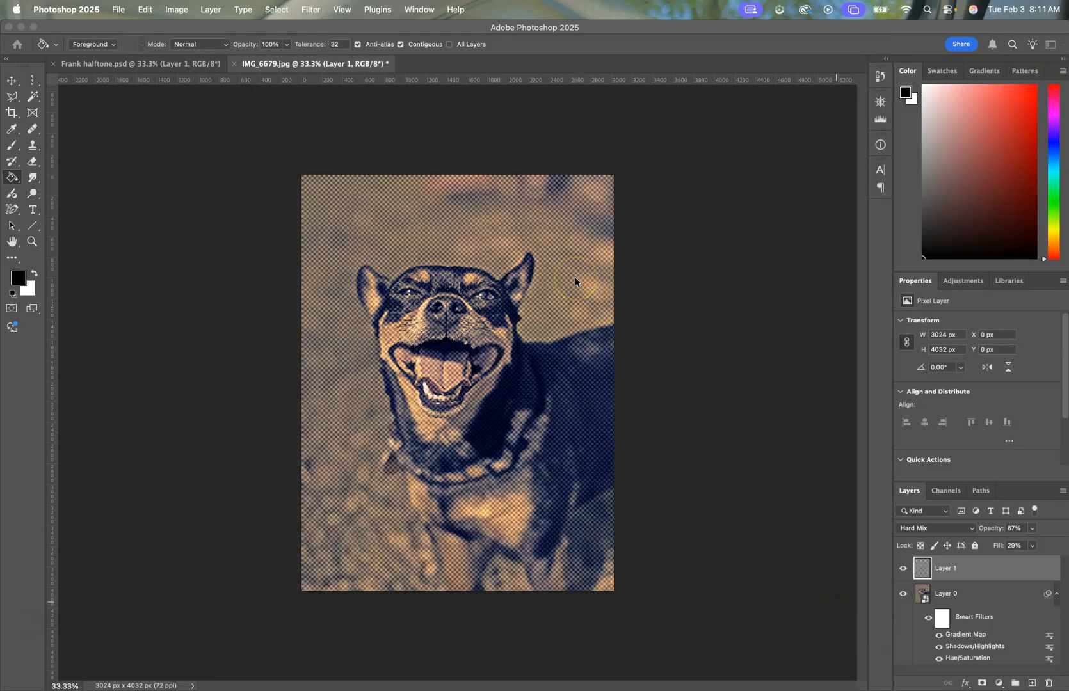
drag(316, 174, 299, 151)
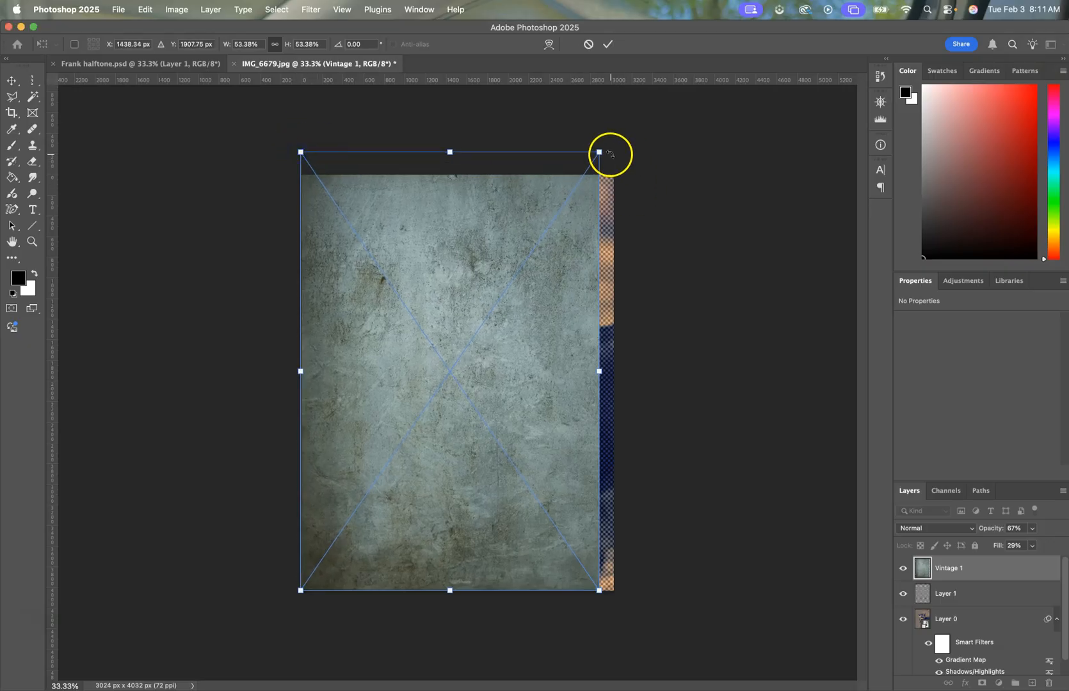
drag(610, 373, 505, 366)
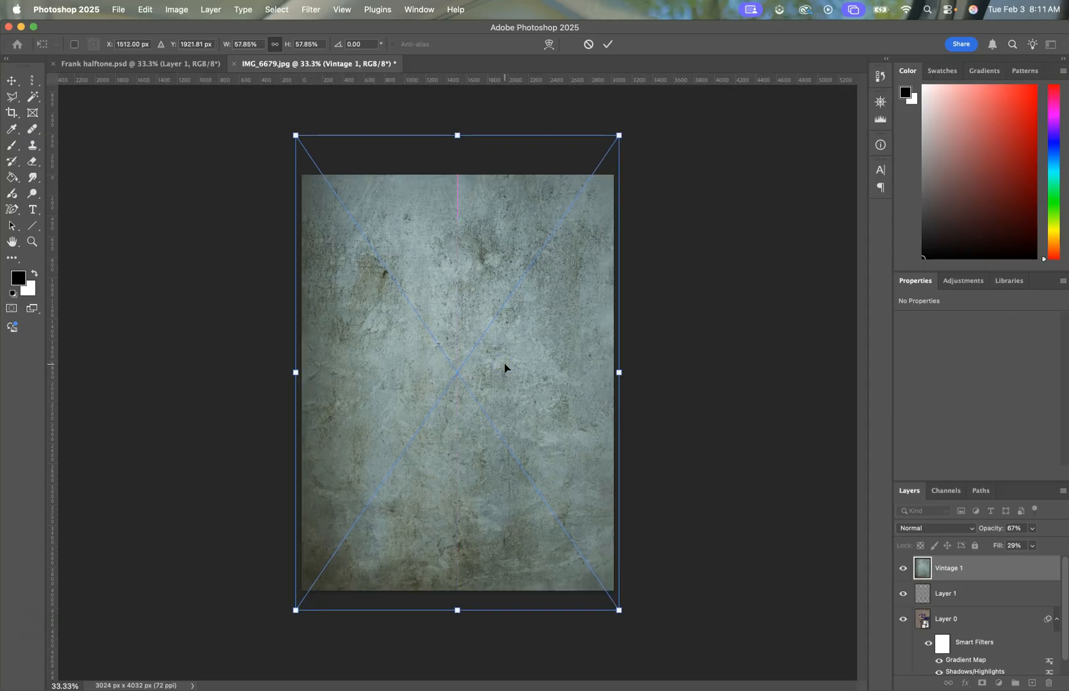
key(Return)
key(g)
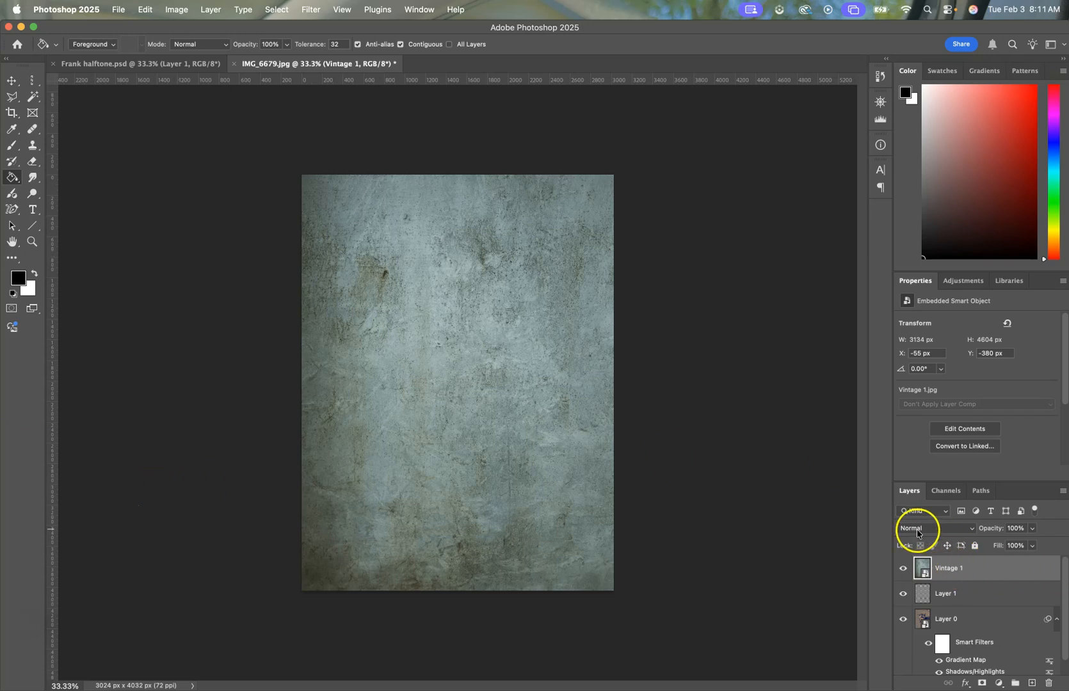
Try the Screen blend mode on the Vintage 1 texture layer and settle on Soft Light
click(928, 530)
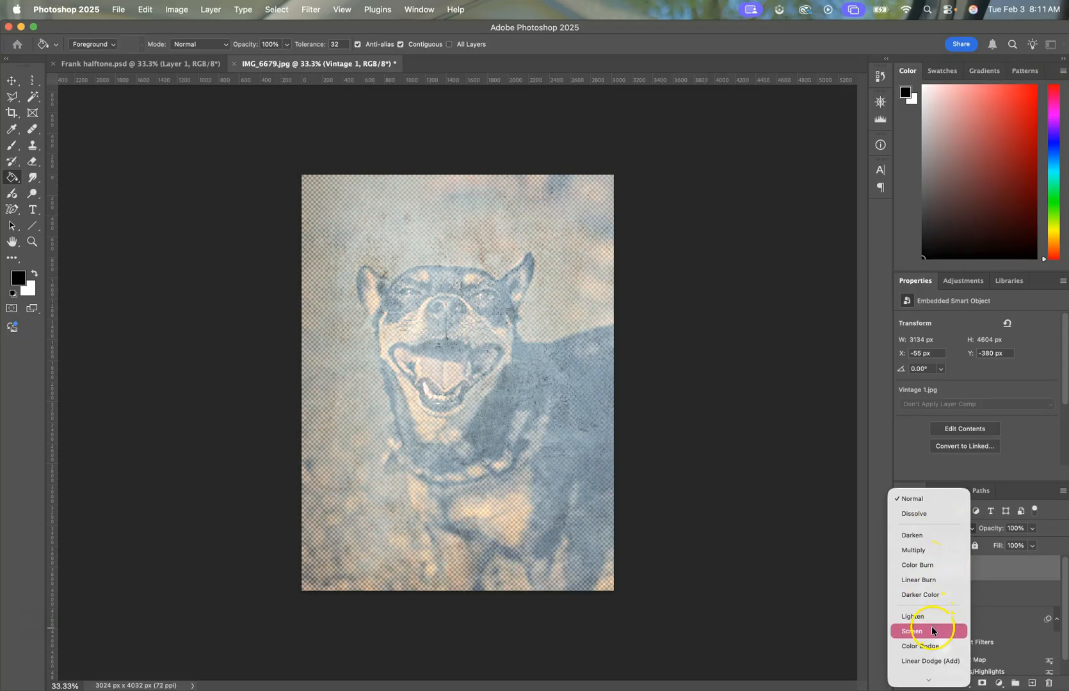
click(929, 631)
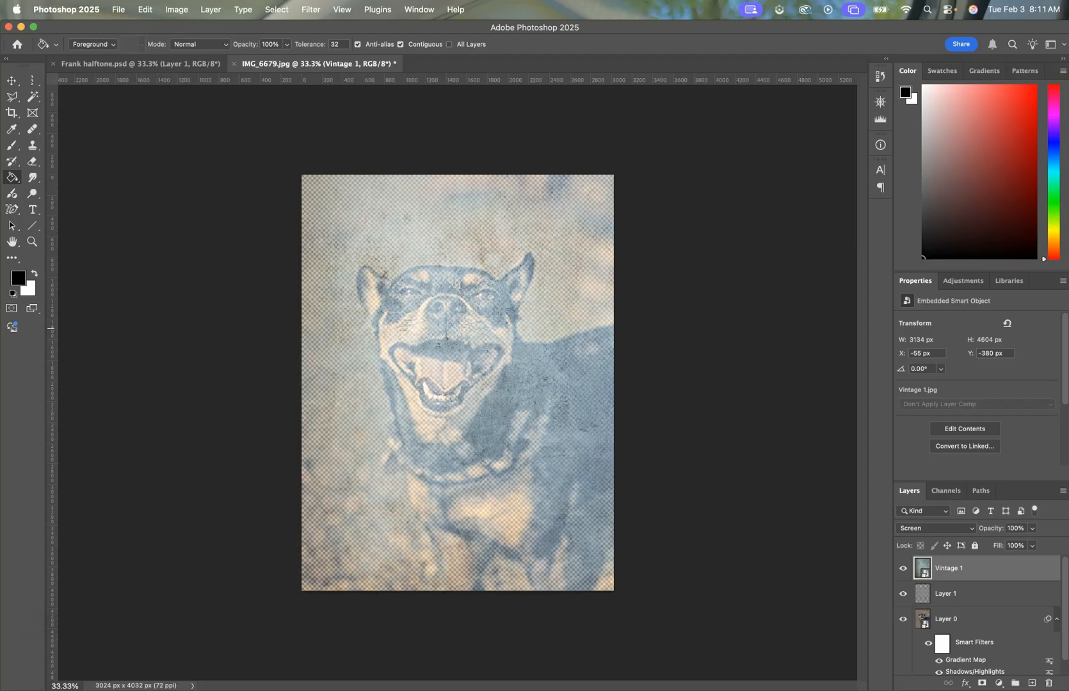
click(948, 528)
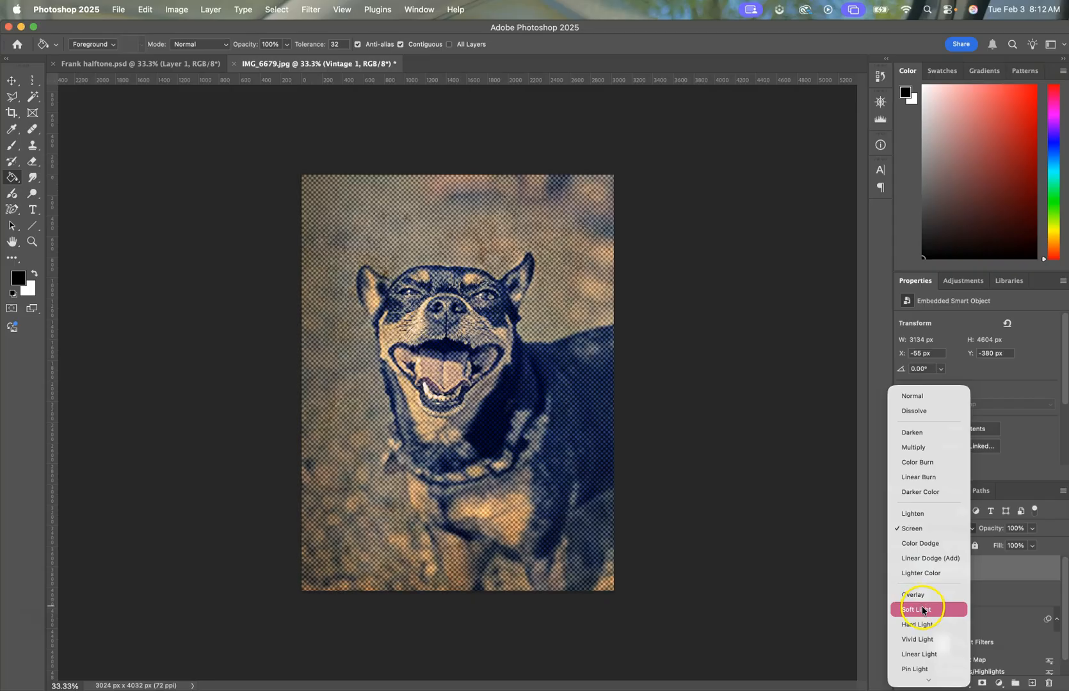
click(919, 610)
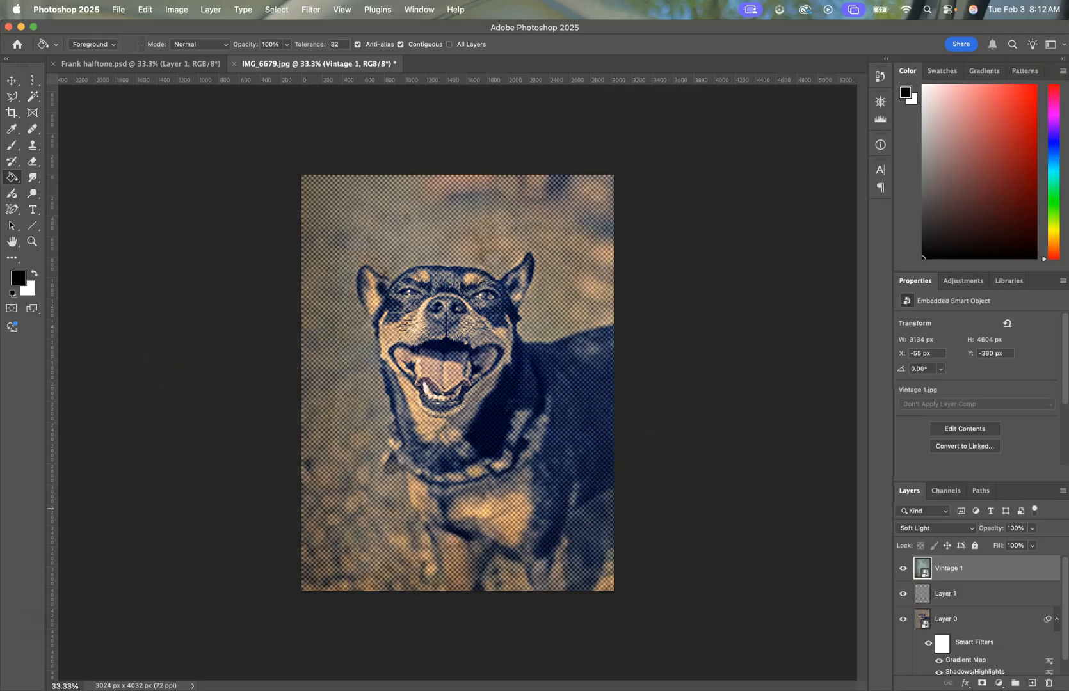
Lower the Vintage 1 layer's opacity to about 52%
click(1032, 528)
drag(1002, 552, 976, 556)
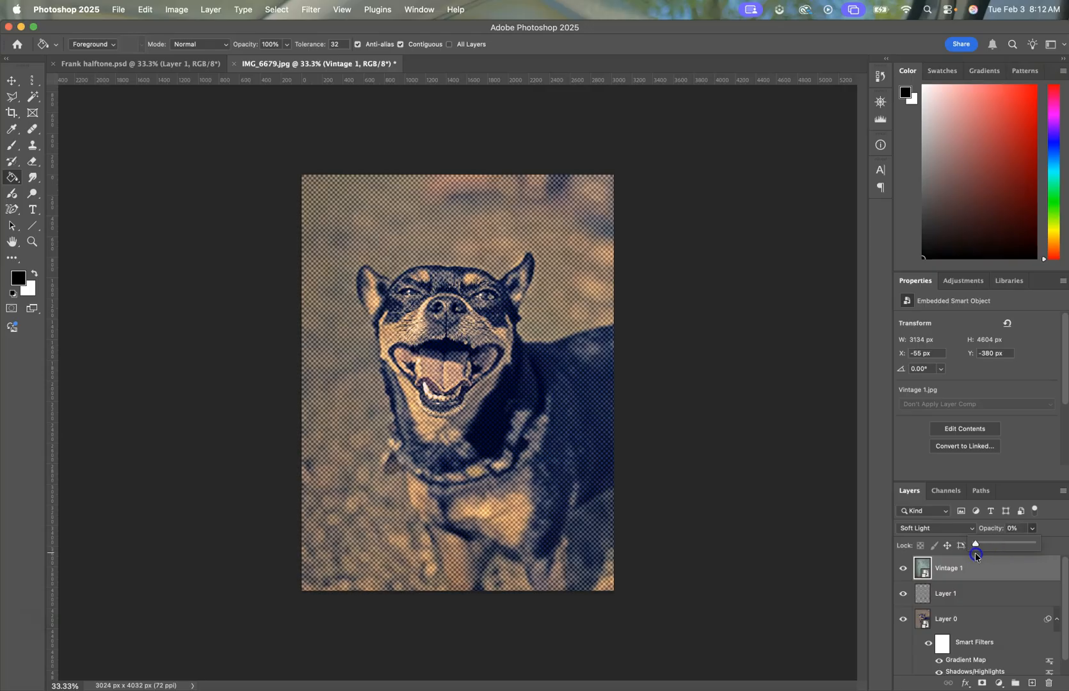
click(1033, 548)
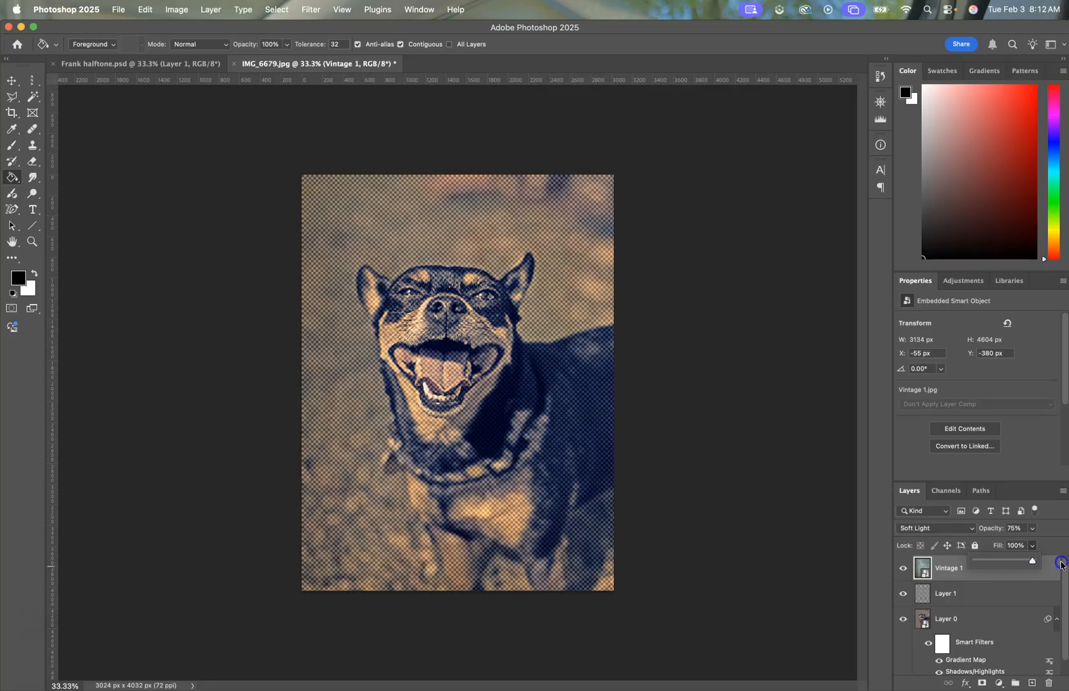
click(1031, 528)
drag(1031, 542, 1019, 543)
click(1052, 529)
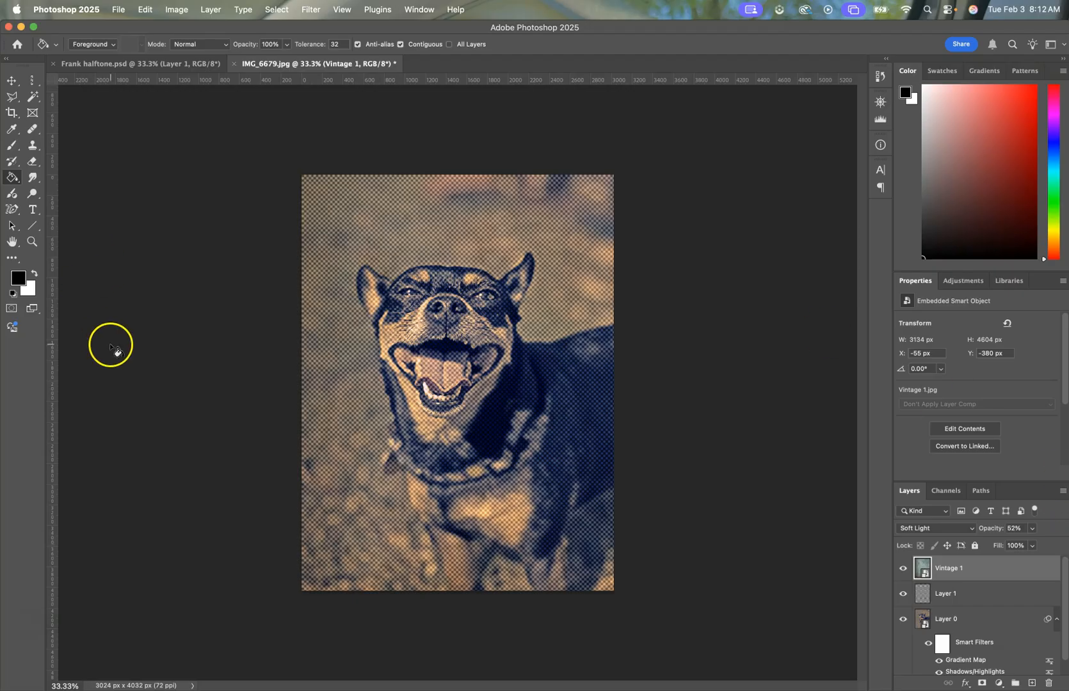
Place Vintage 2.jpg as an embedded image above the Vintage 1 layer
click(118, 10)
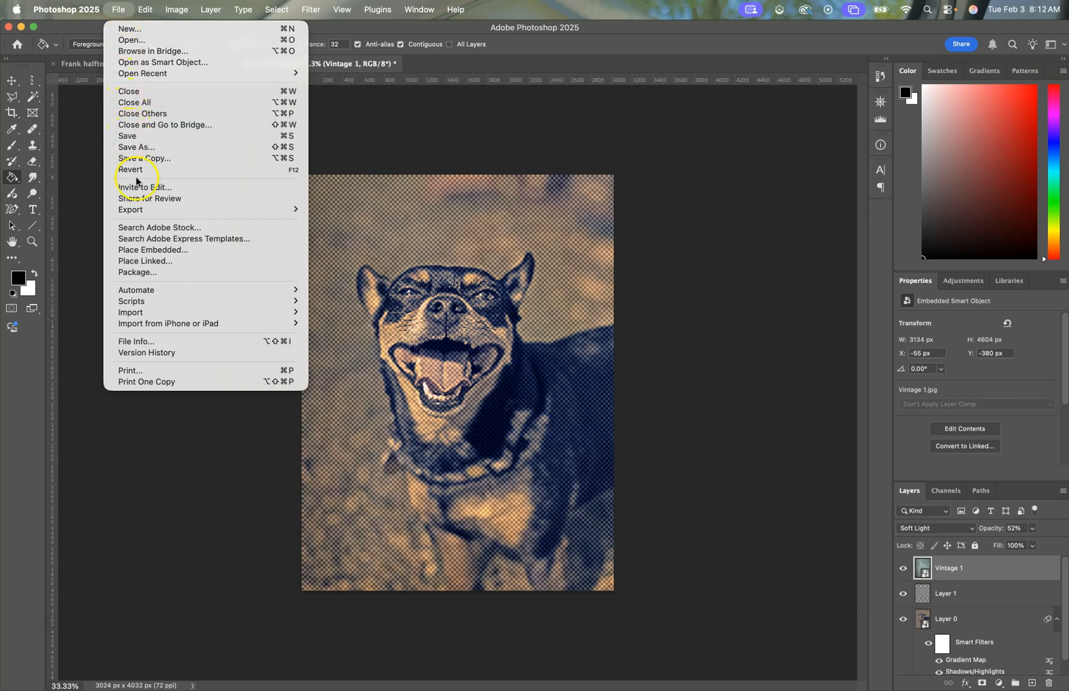
click(149, 250)
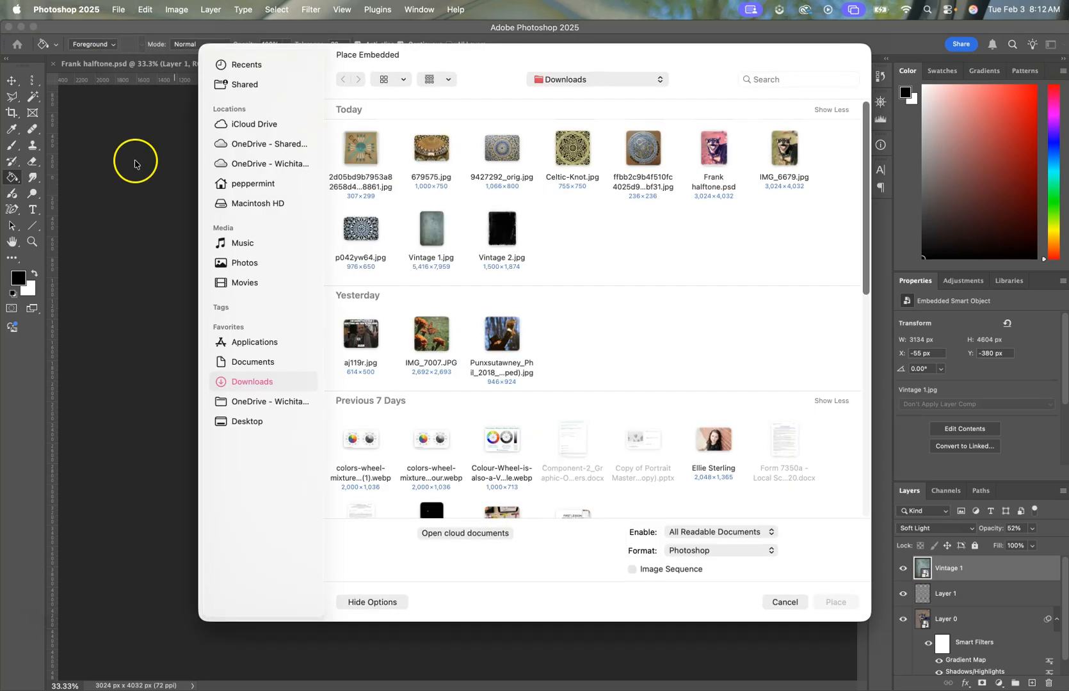
click(496, 229)
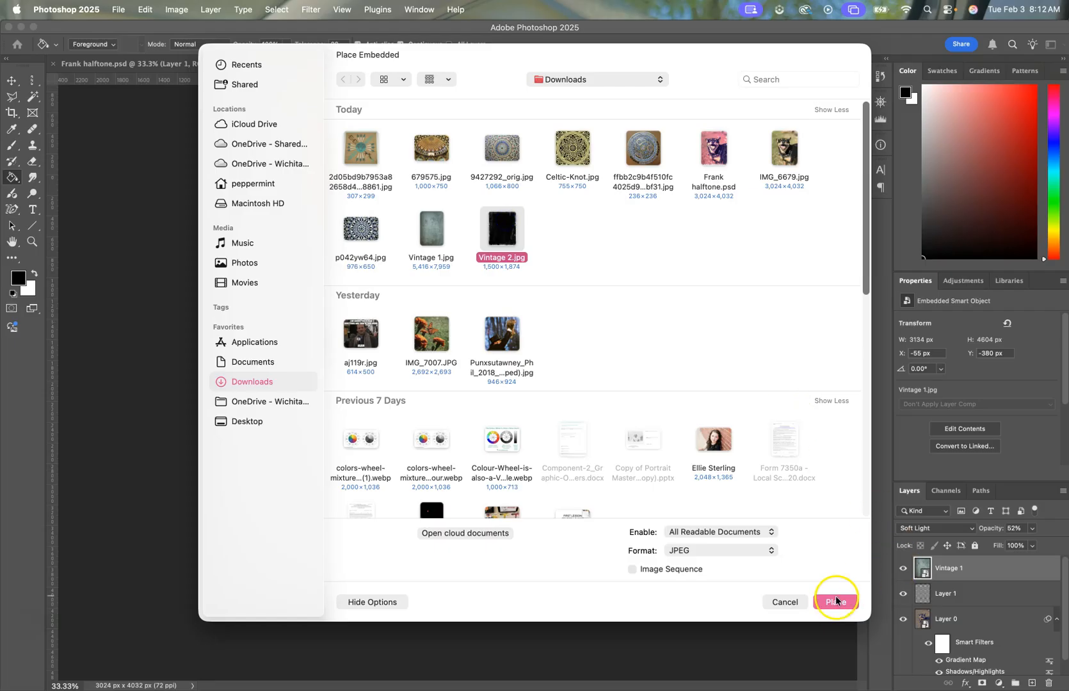
click(836, 603)
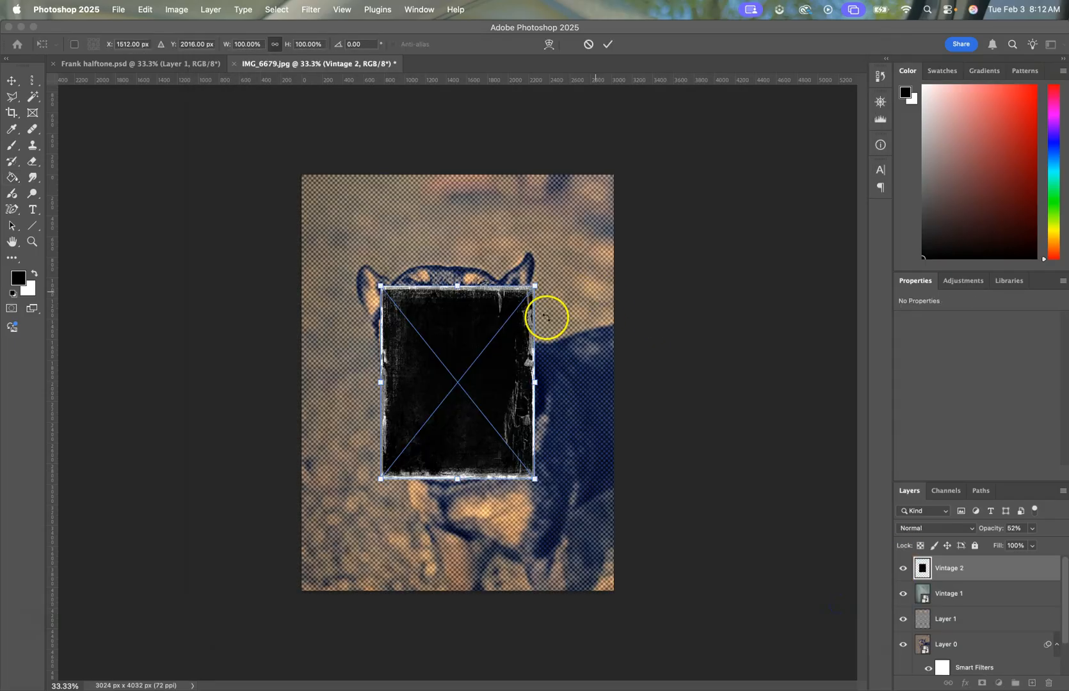
Stretch the Vintage 2 texture to about 210% width and 215% height so its worn edges frame the whole canvas
drag(380, 285, 273, 153)
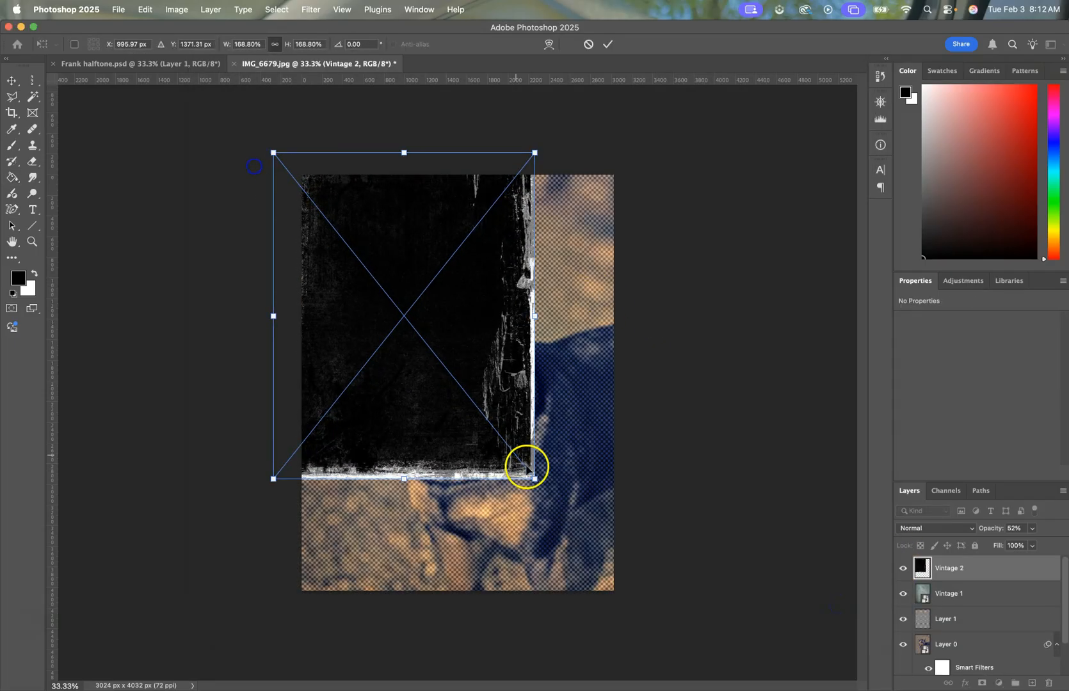
drag(534, 478, 614, 579)
drag(580, 534, 603, 547)
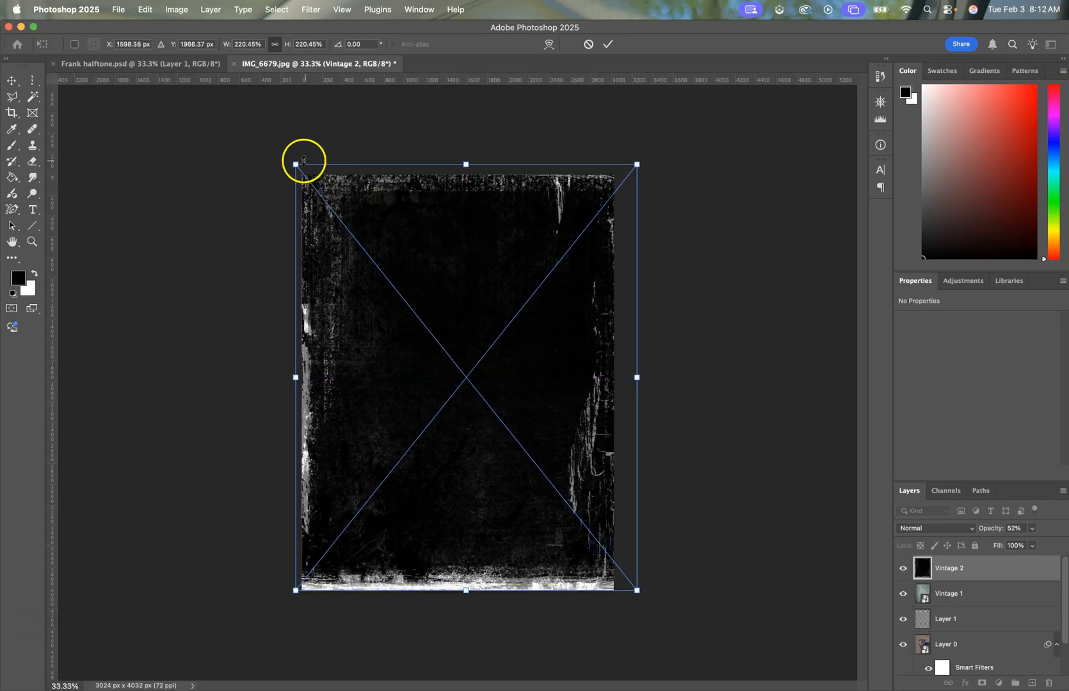
drag(297, 165, 303, 172)
drag(369, 229, 368, 231)
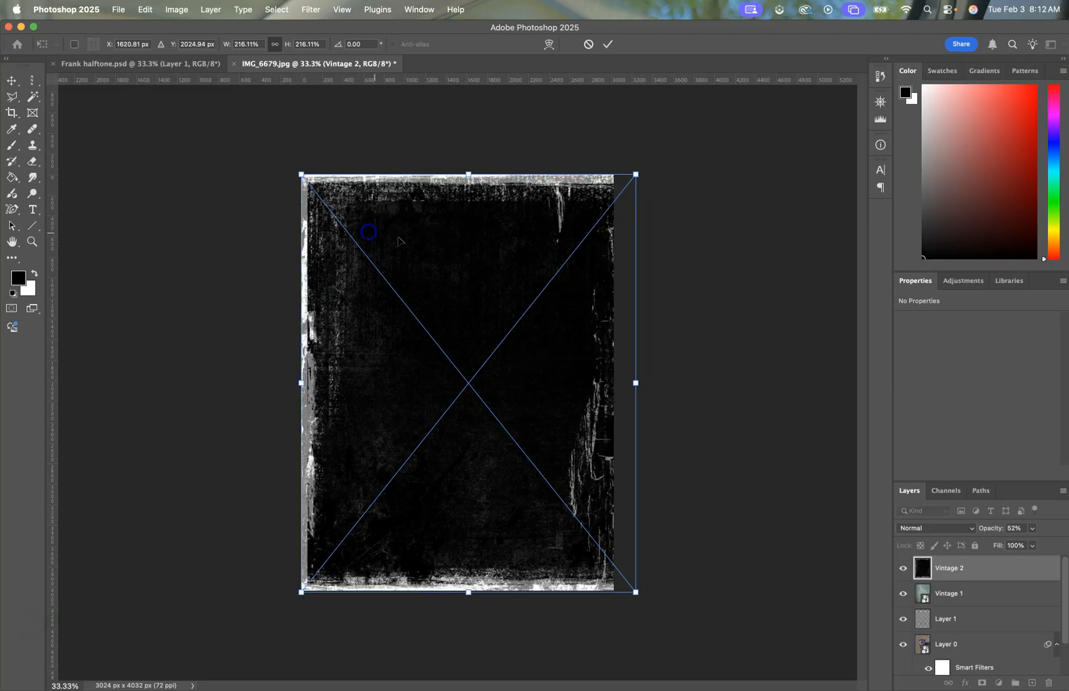
drag(632, 170, 624, 186)
drag(553, 237, 548, 226)
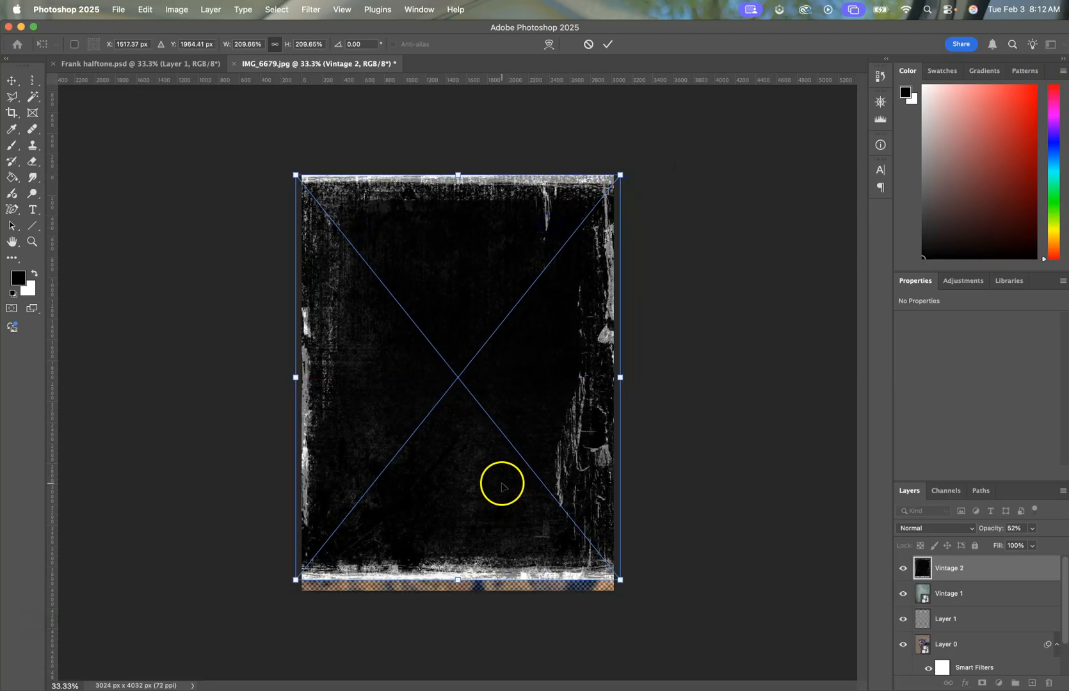
drag(458, 580, 458, 590)
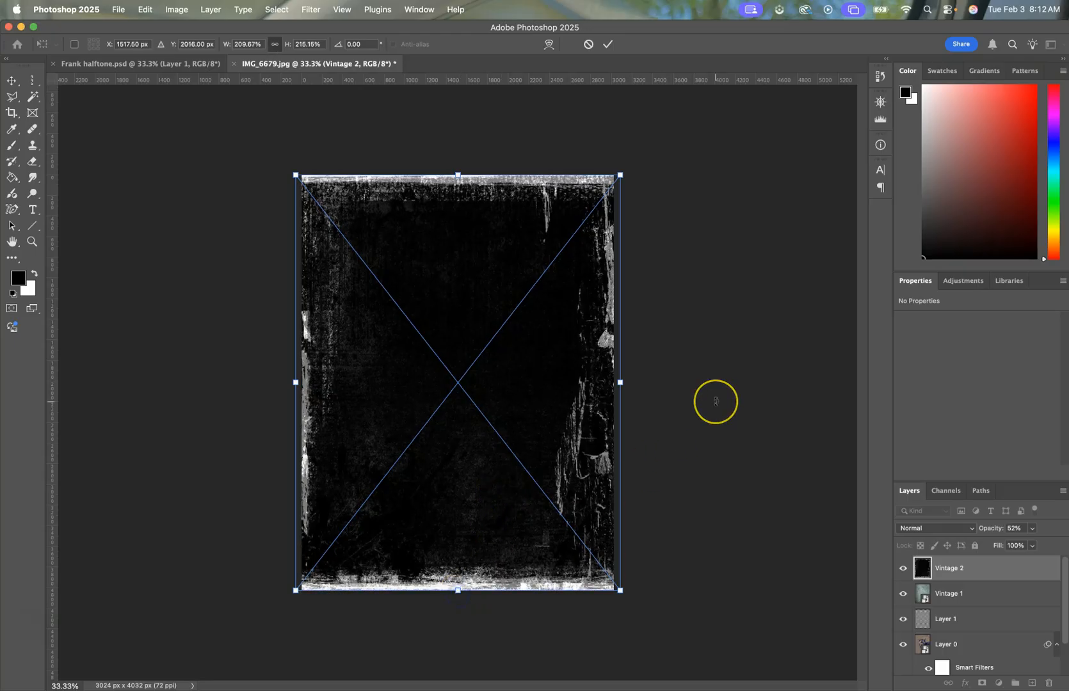
key(g)
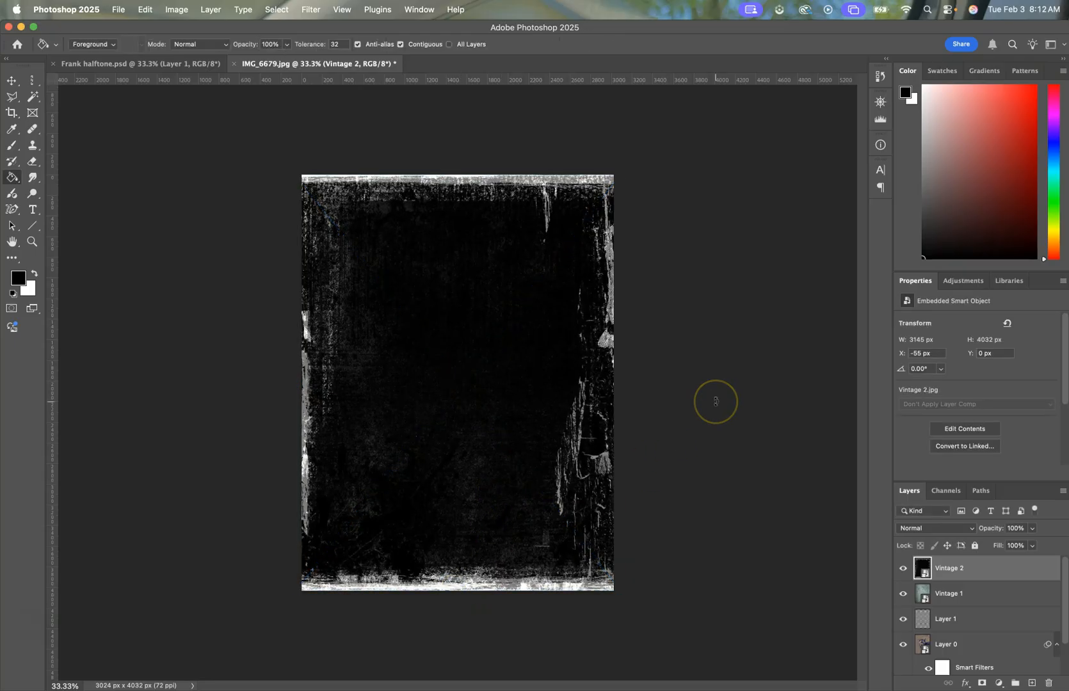
Set the Vintage 2 layer's blend mode to Screen
click(938, 530)
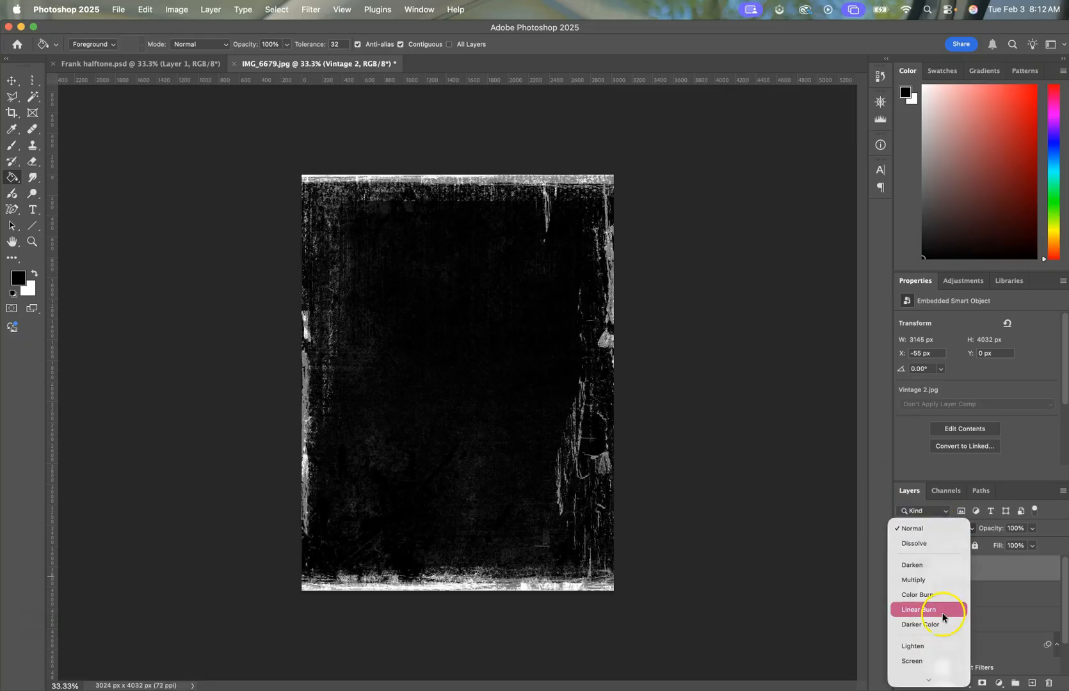
scroll(931, 594, down, 2)
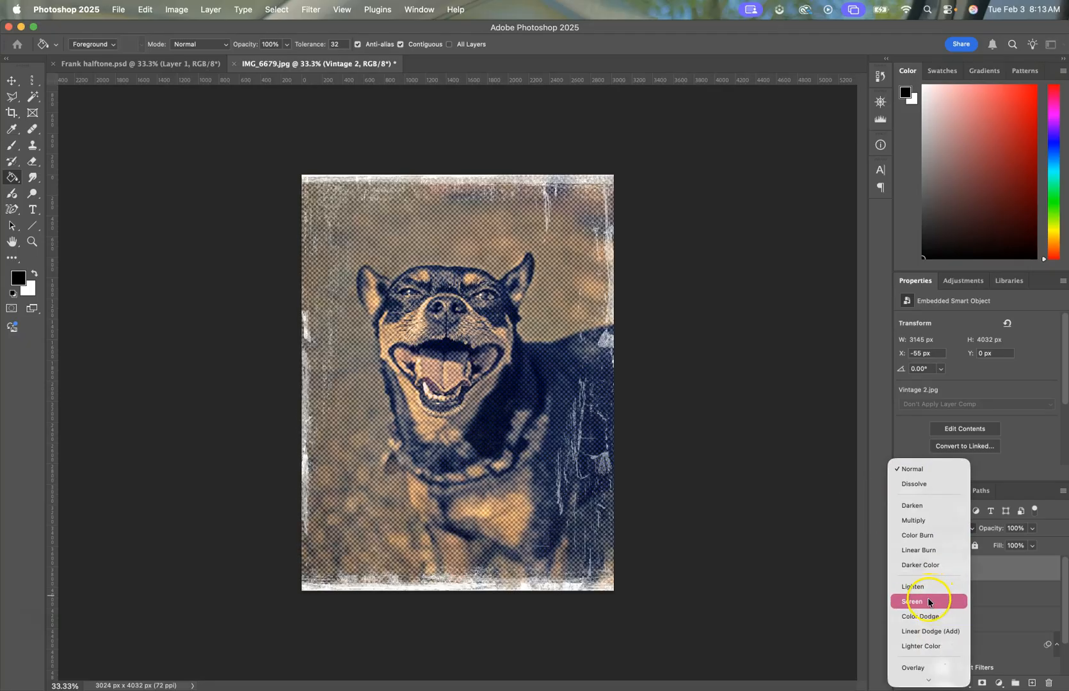
click(928, 602)
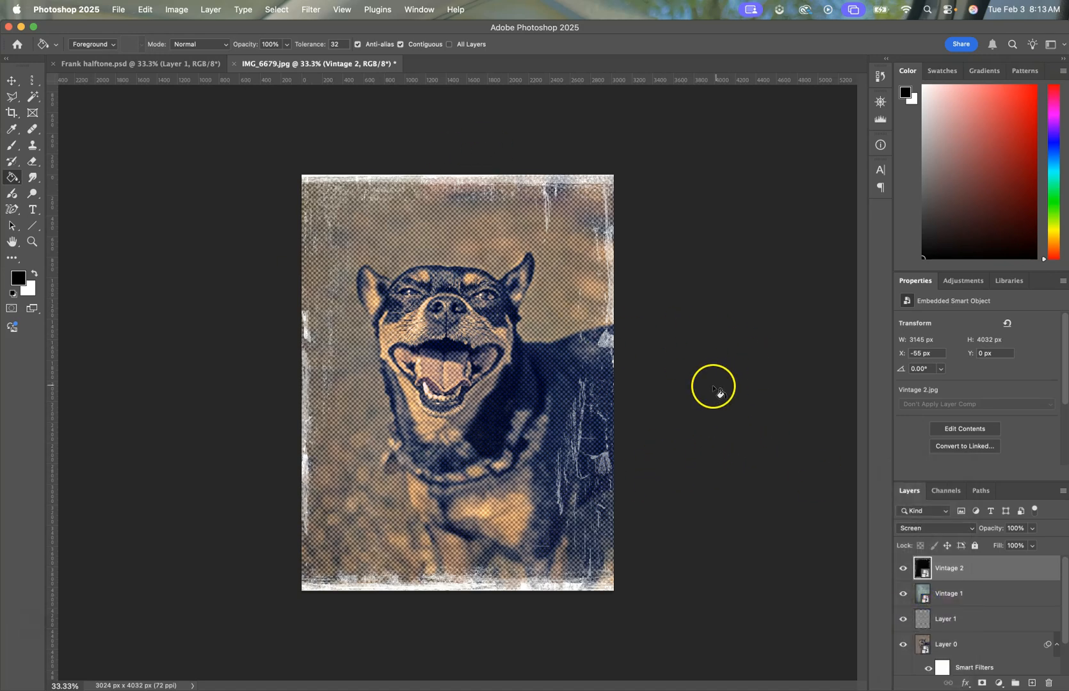
Readjust the blending opacity of the Gradient Map smart filter on Layer 0, keeping the Normal mode
click(12, 81)
scroll(960, 603, down, 2)
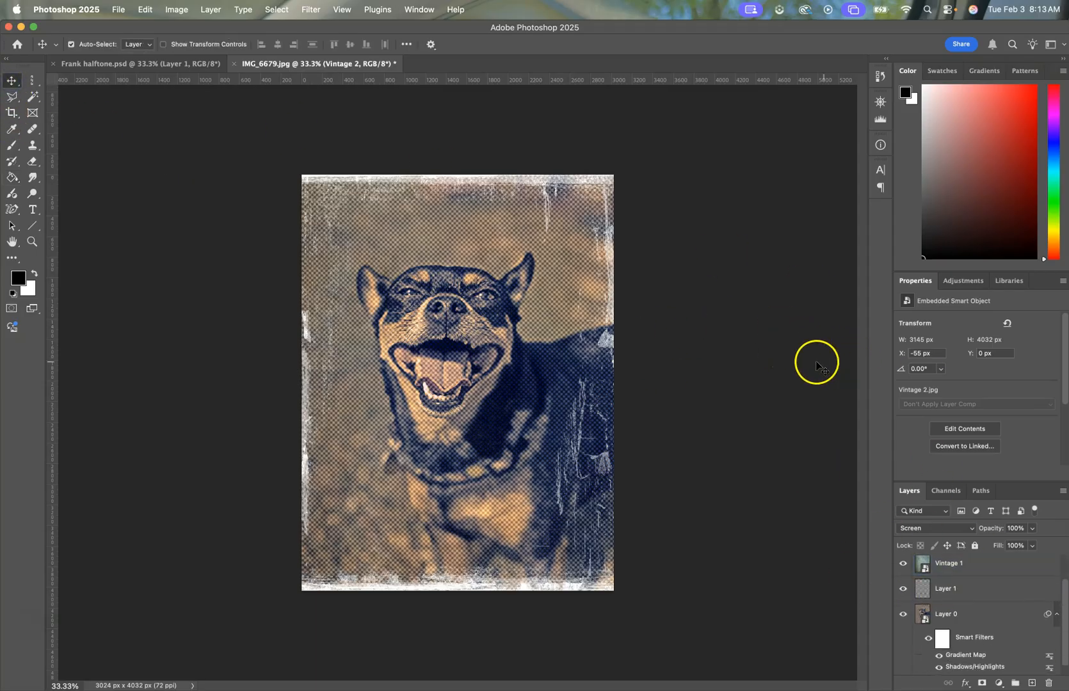
click(996, 595)
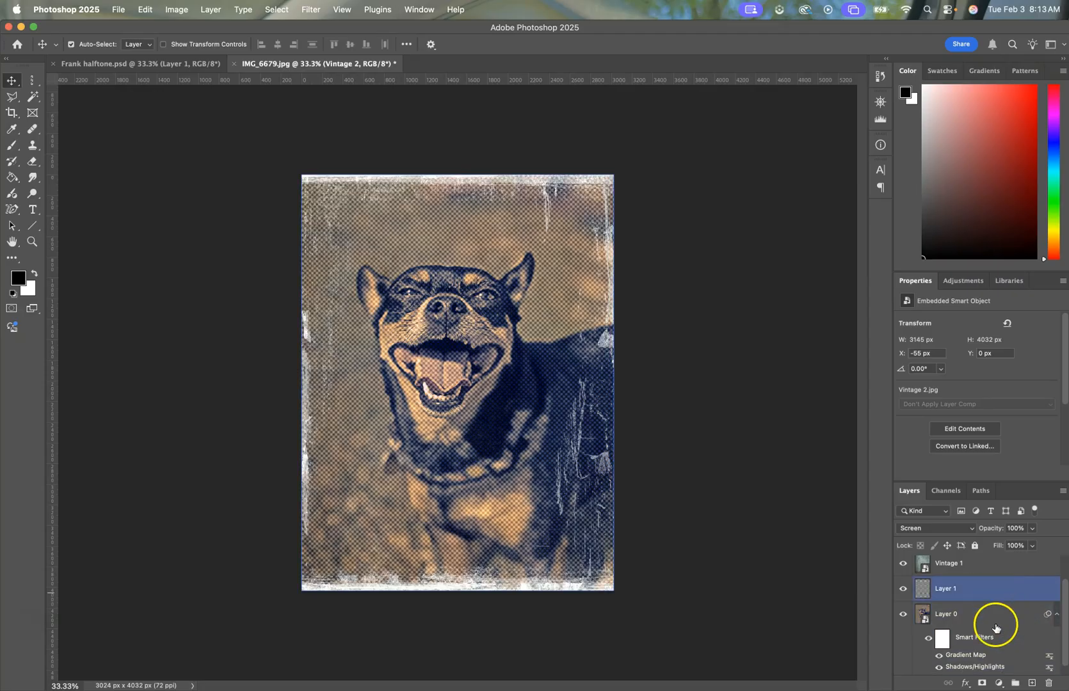
click(996, 618)
scroll(972, 656, down, 1)
click(1049, 646)
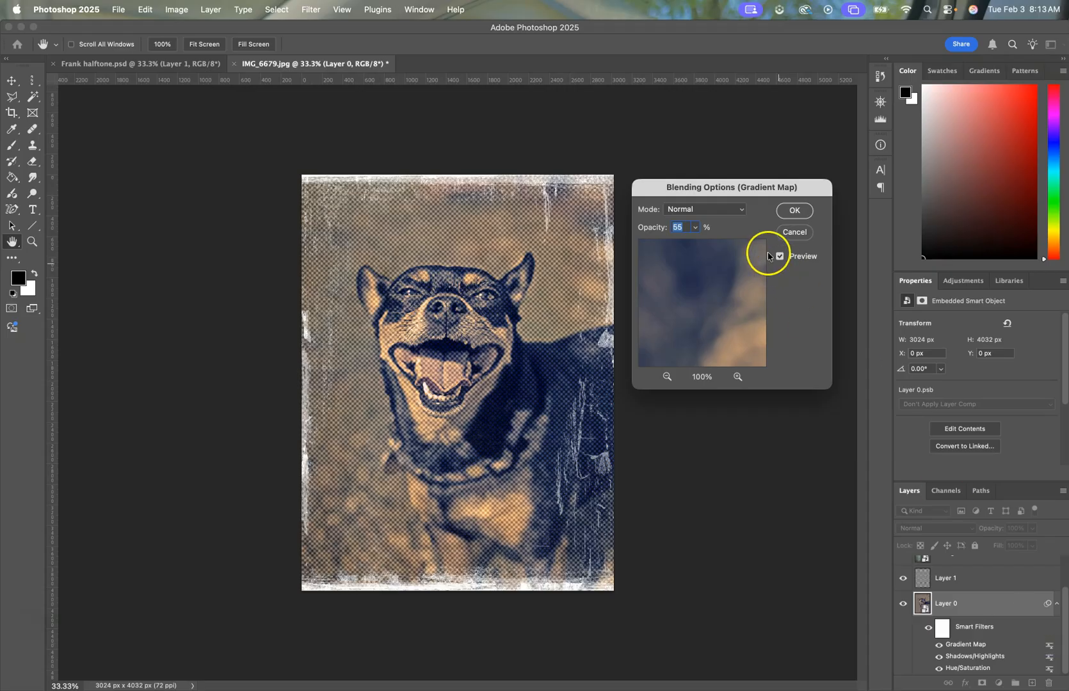
click(695, 227)
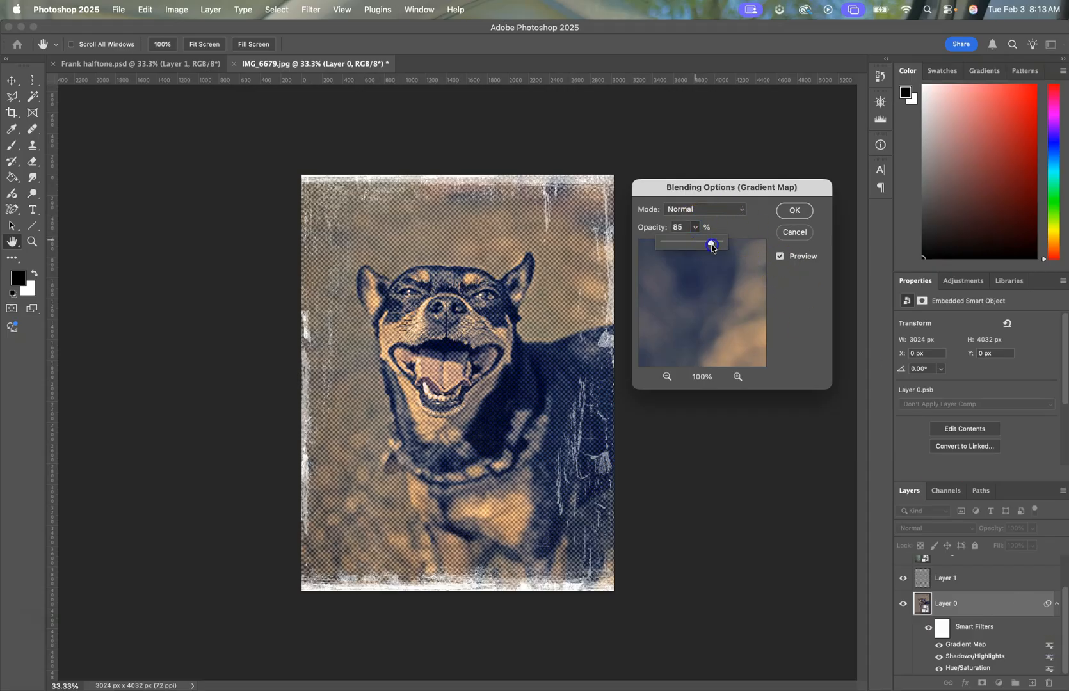
drag(695, 251, 697, 248)
click(811, 217)
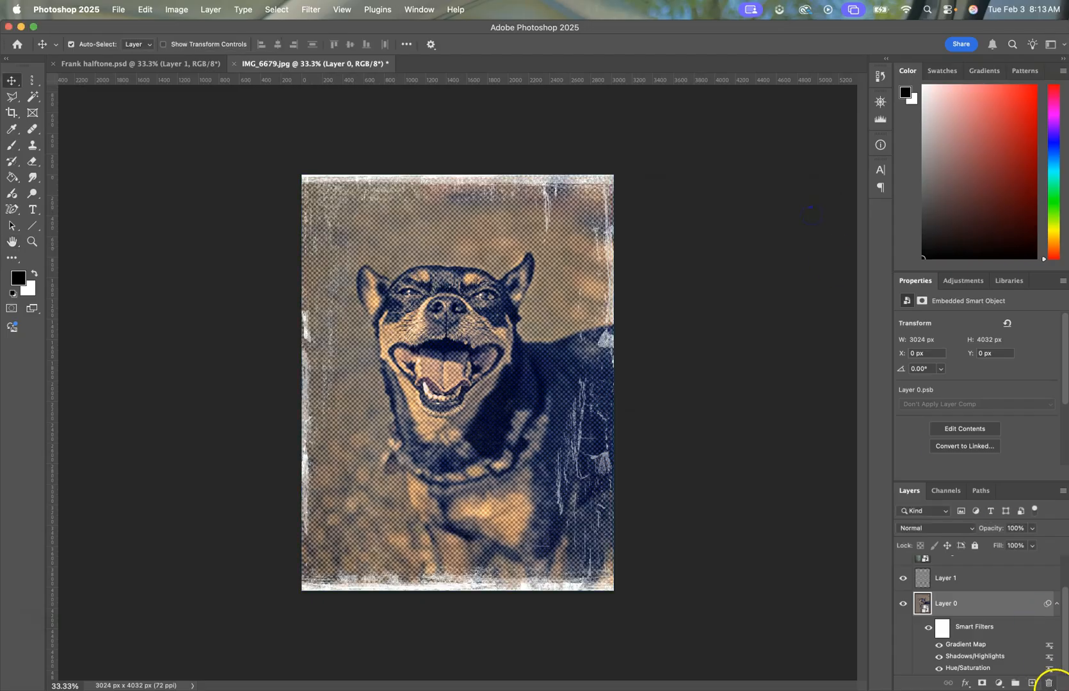
double_click(1051, 658)
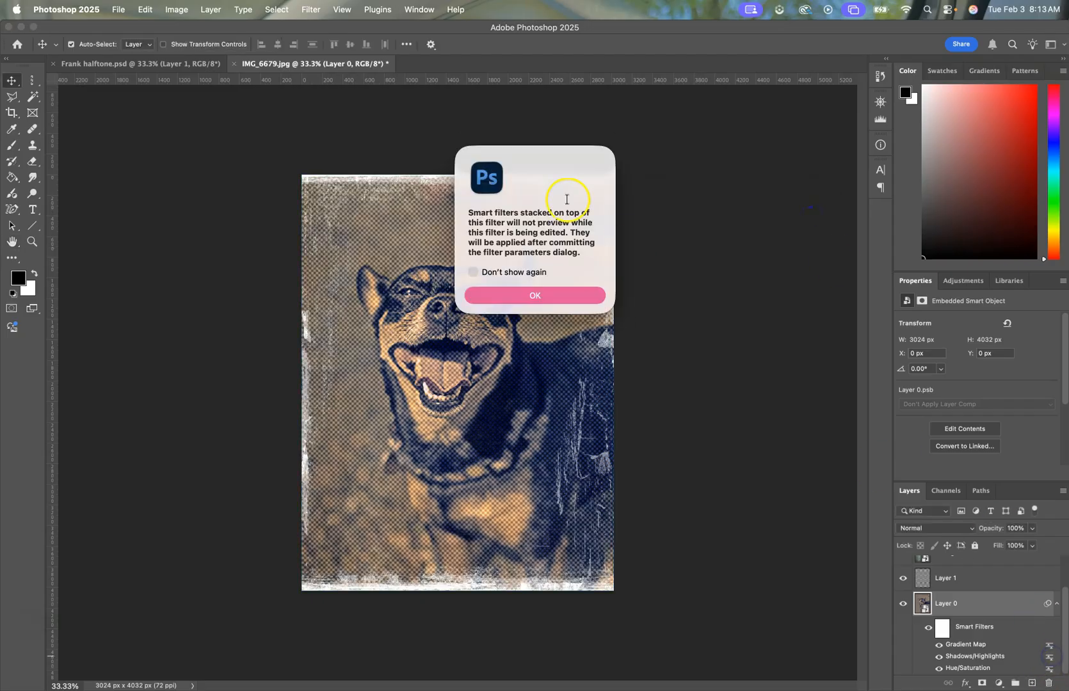
click(571, 290)
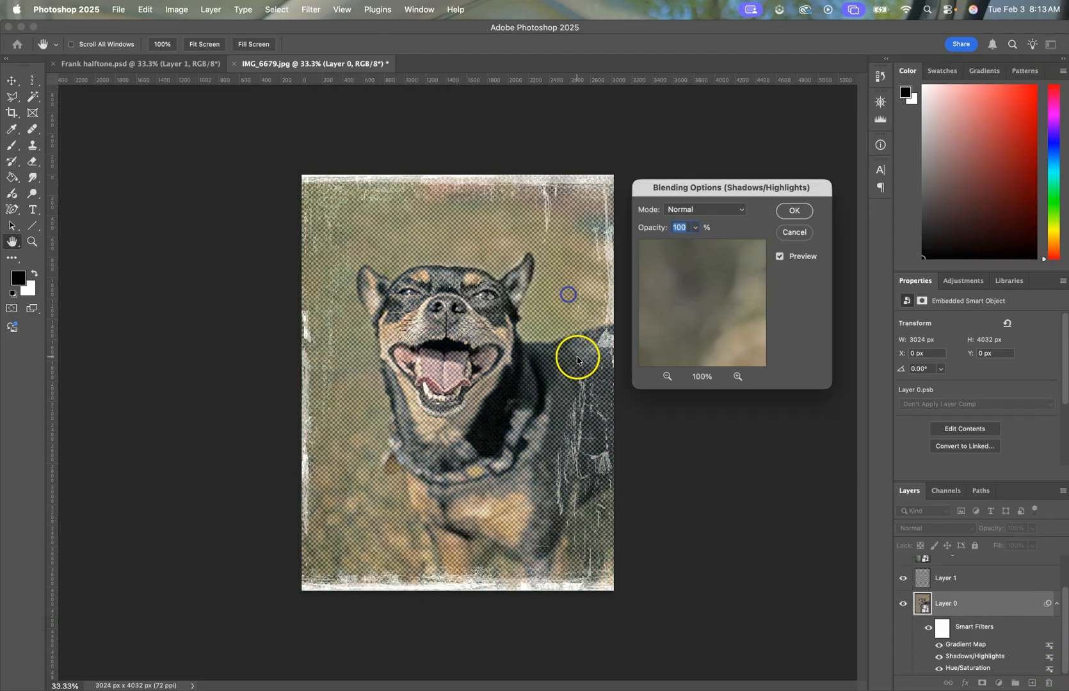
click(797, 234)
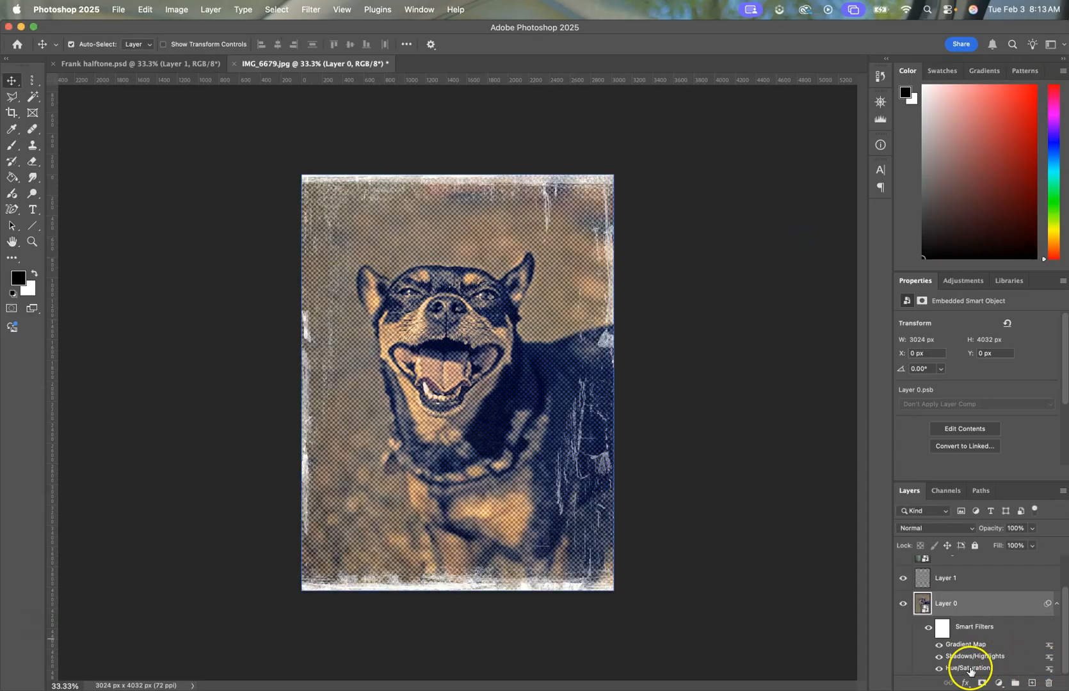
Set Layer 0's Shadows/Highlights smart filter to about 56% shadows and 38% highlights, and its Hue/Saturation smart filter to -34 saturation
double_click(986, 658)
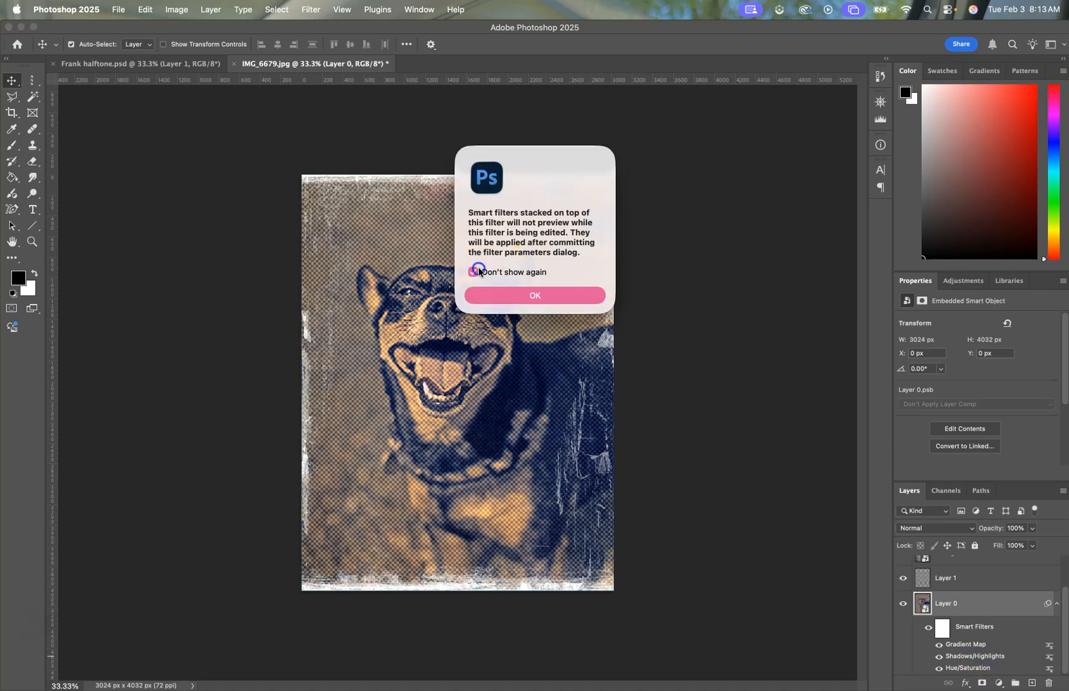
click(479, 272)
click(530, 296)
drag(782, 232, 729, 240)
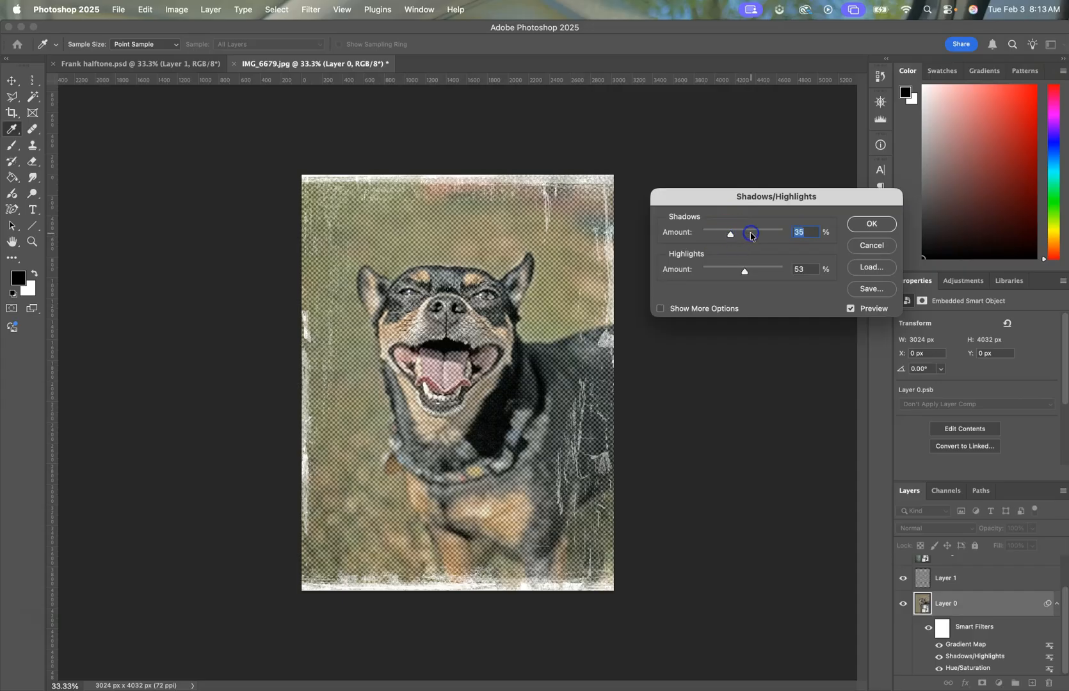
drag(736, 234, 734, 274)
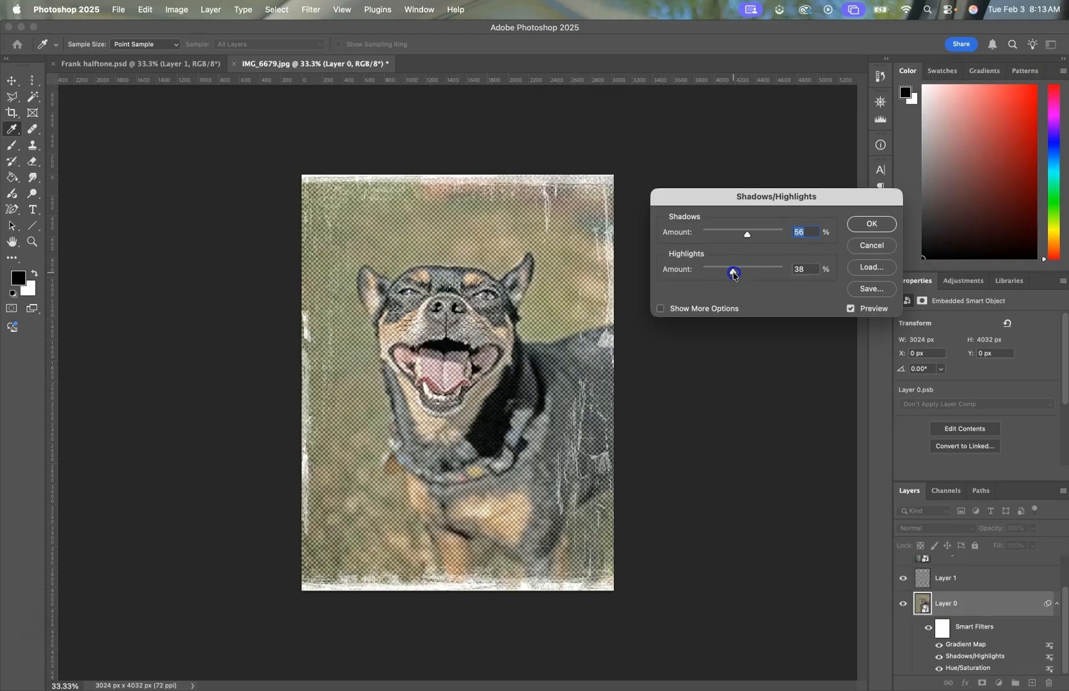
click(876, 224)
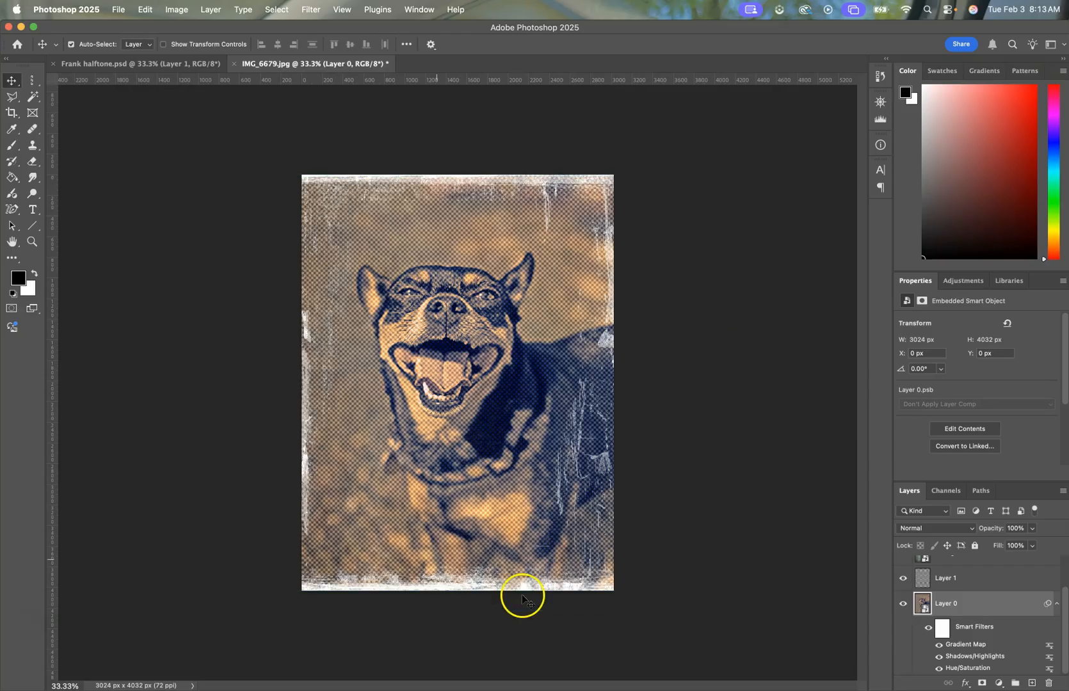
double_click(974, 668)
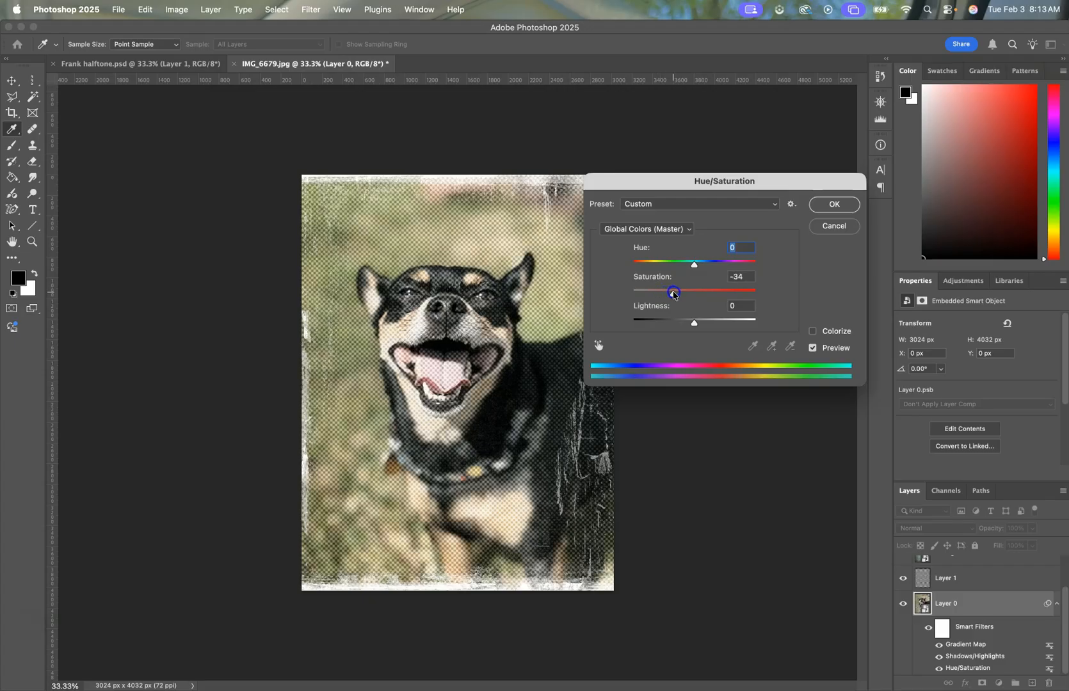
click(835, 205)
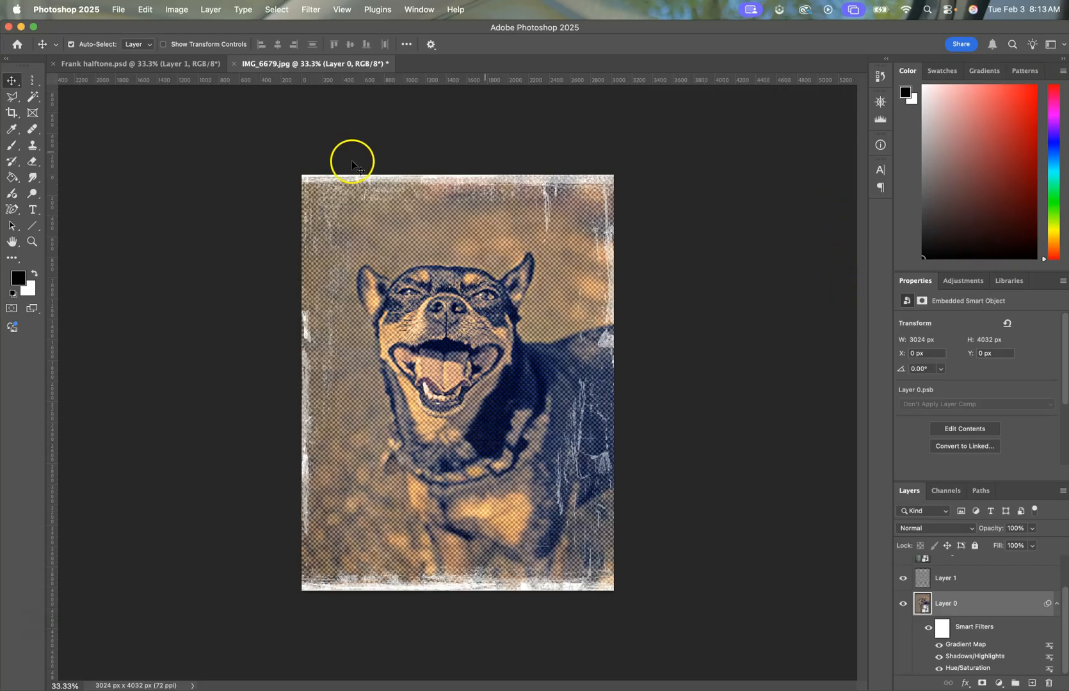
Try the Twirl filter on Layer 1's halftone pattern with an angle of -139°, and undo it
scroll(994, 589, up, 2)
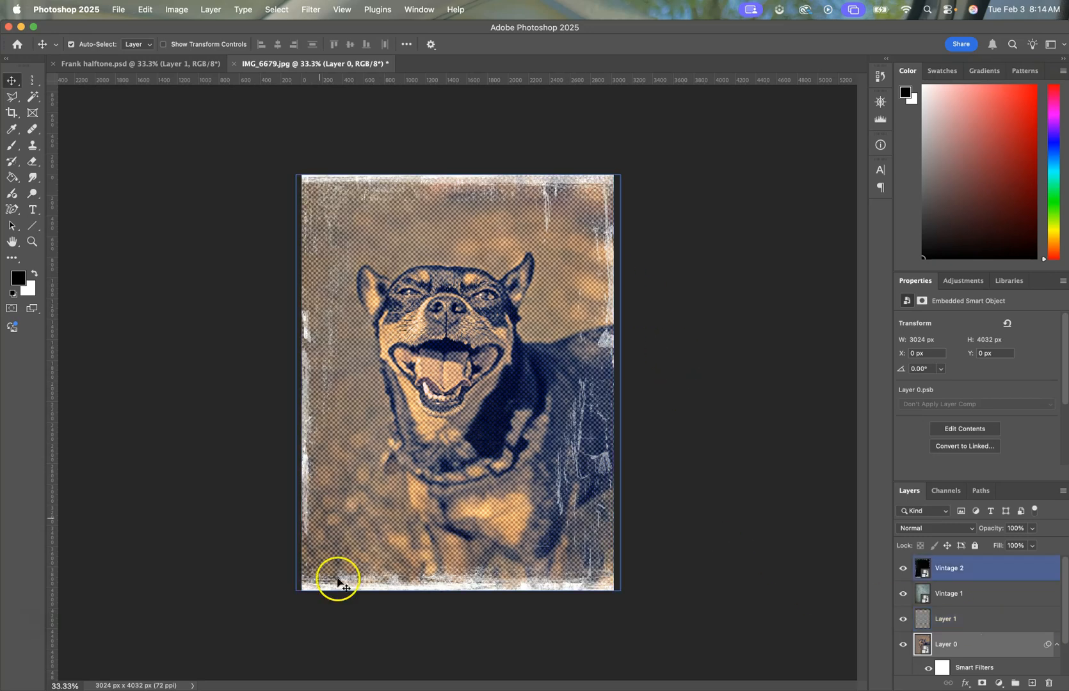
click(983, 625)
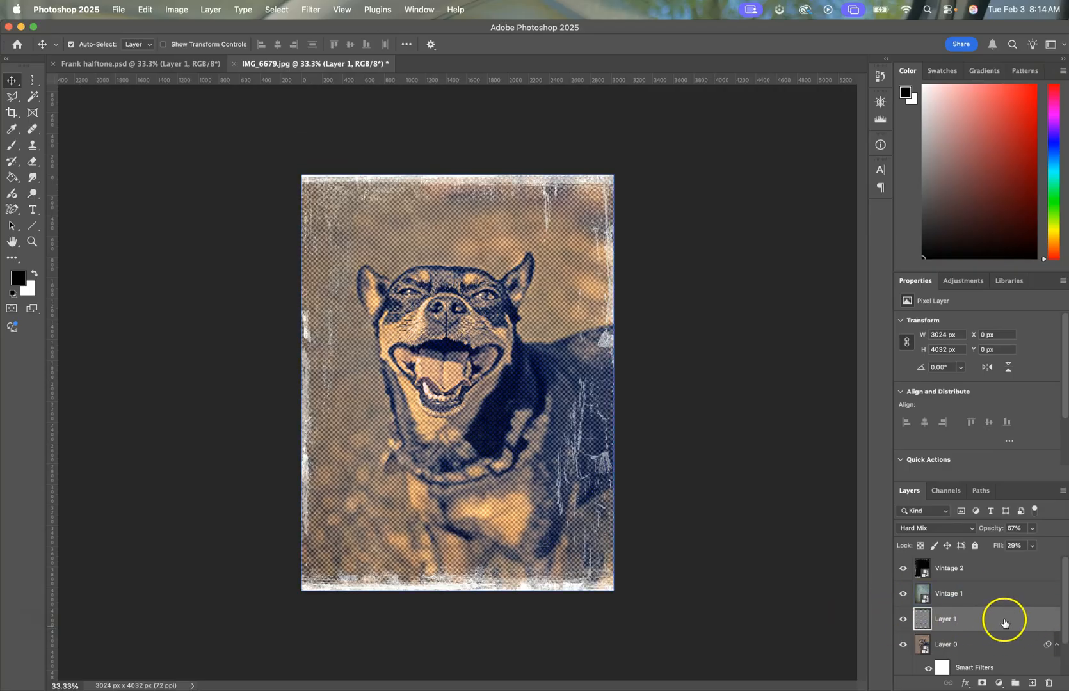
click(303, 6)
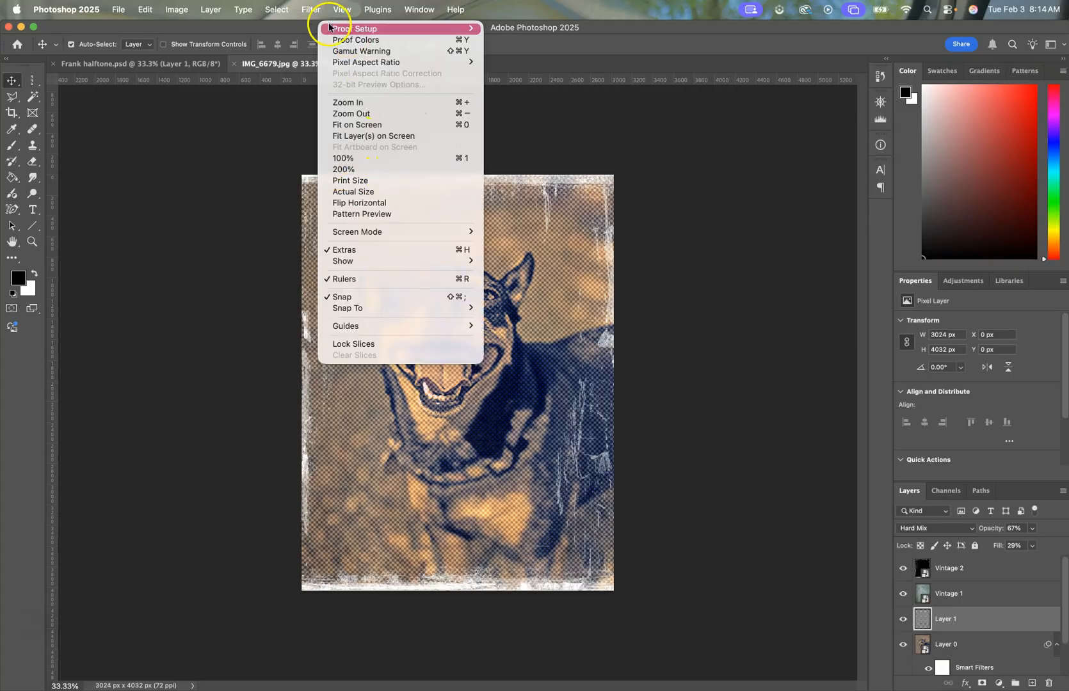
mouse_move(336, 201)
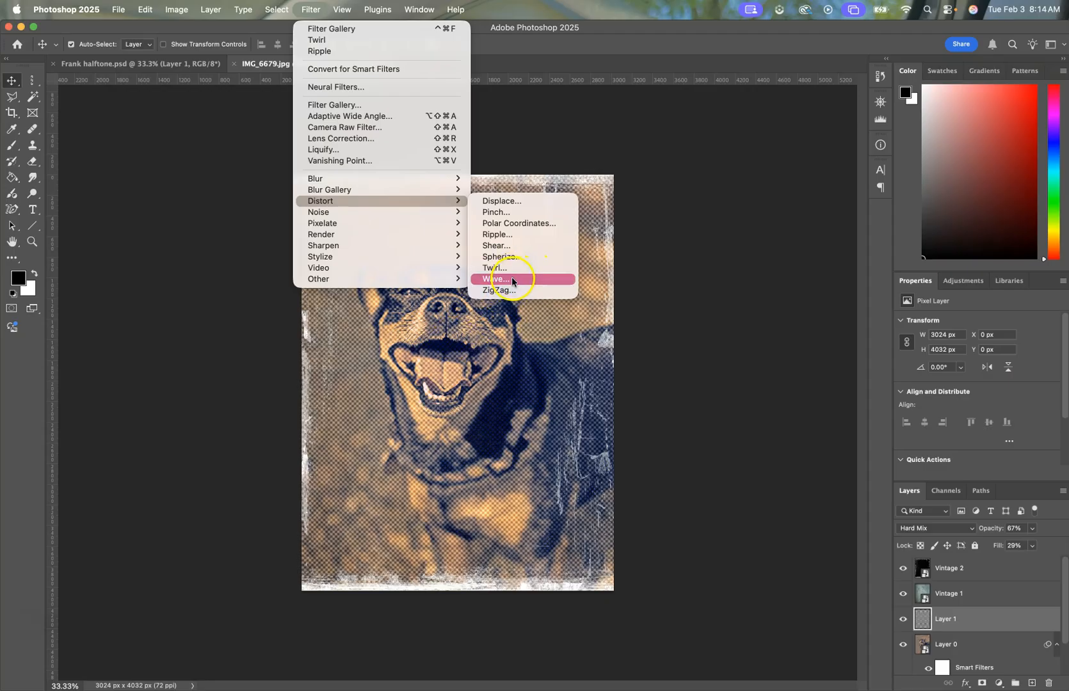
click(494, 268)
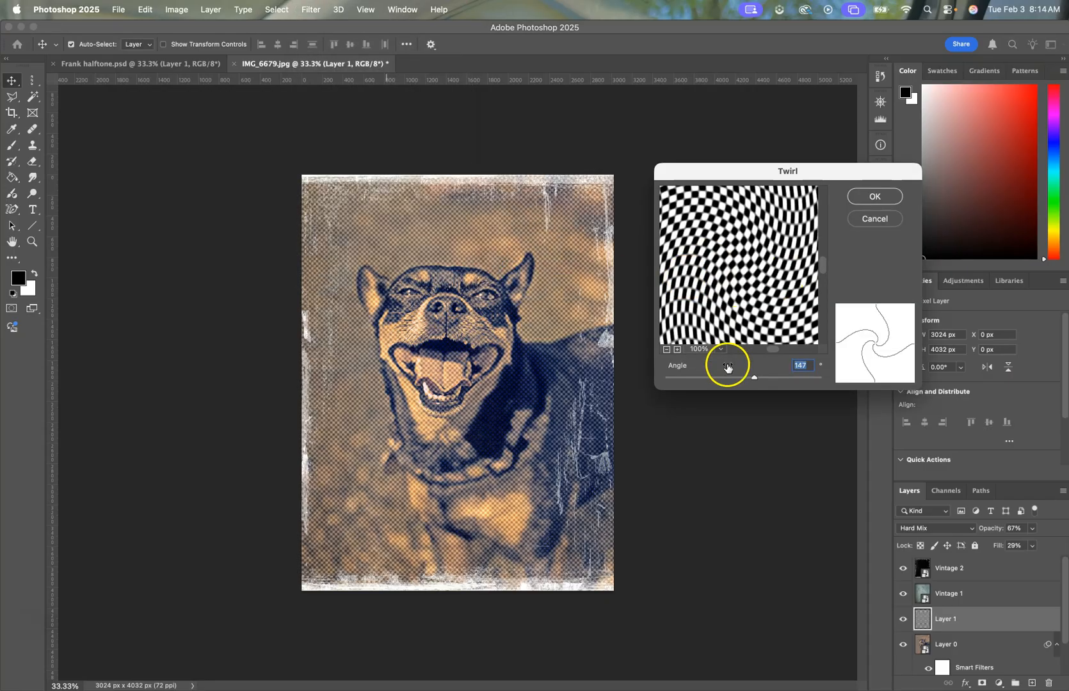
mouse_move(752, 377)
mouse_down()
mouse_move(767, 376)
mouse_move(733, 382)
mouse_up()
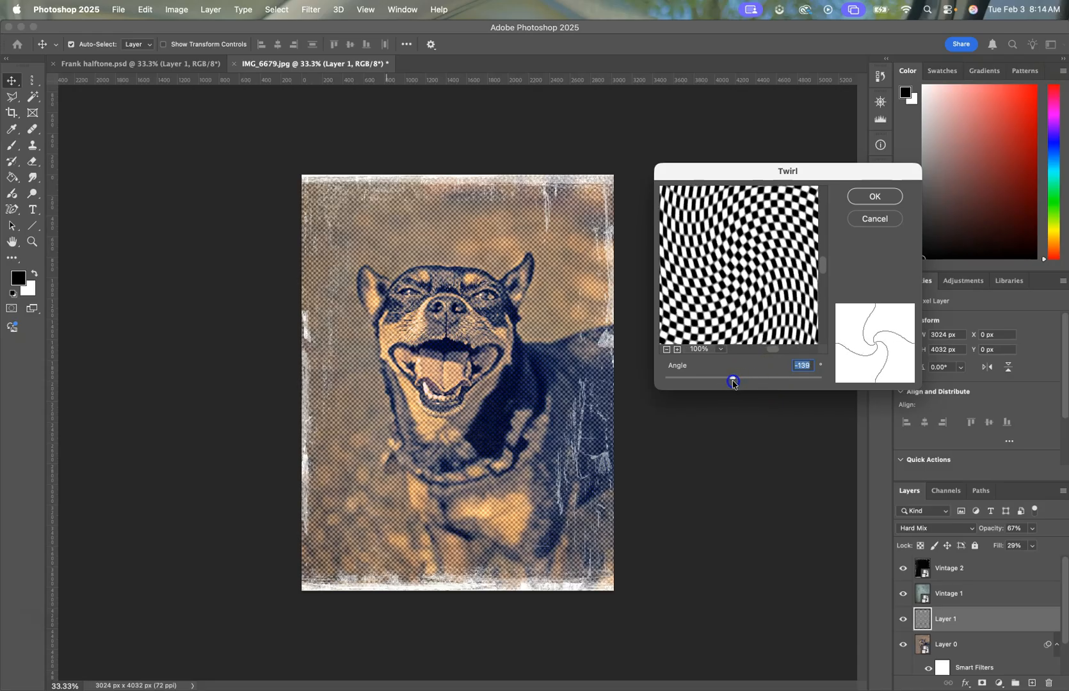
click(861, 197)
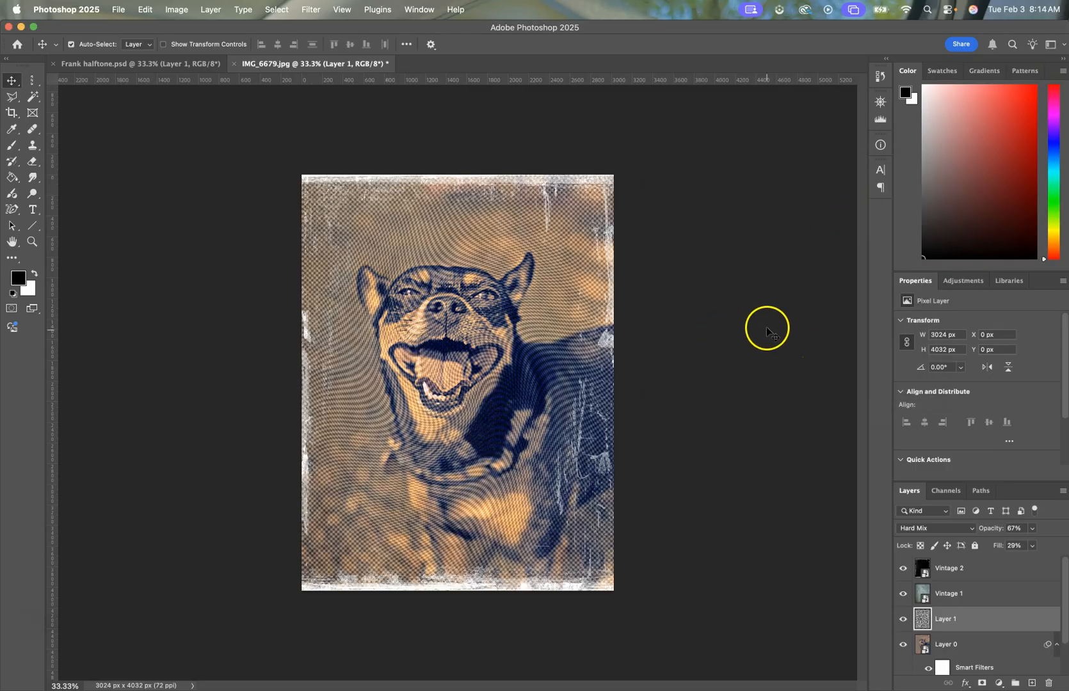
key(super+z)
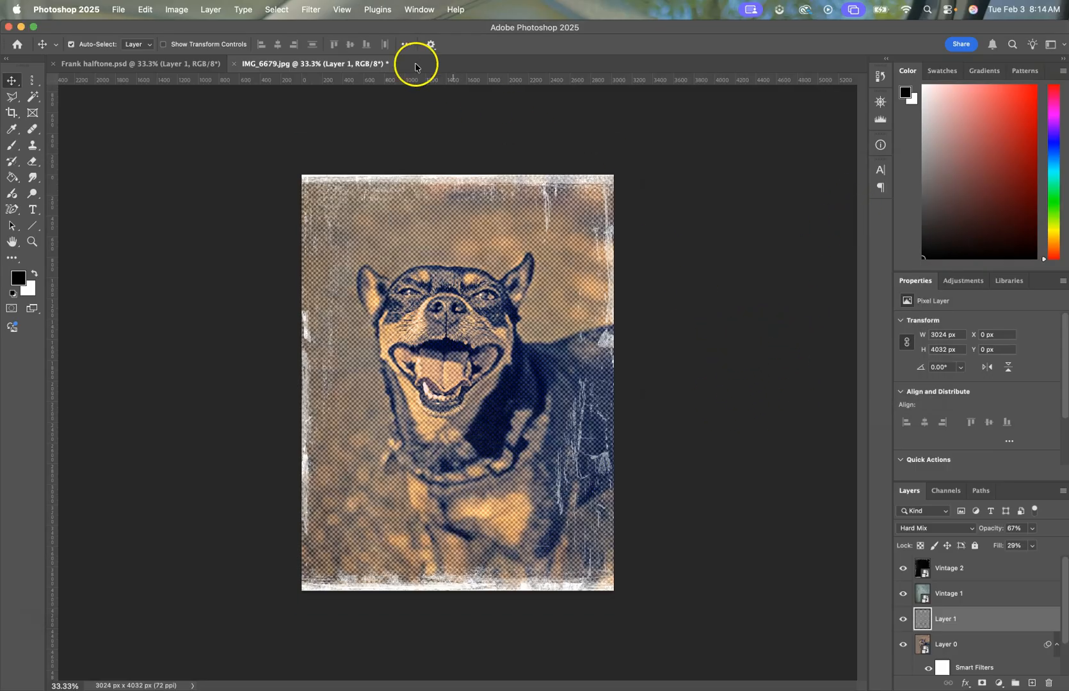
Try the Spherize filter on Layer 1's halftone pattern with an amount of 61% in Normal mode
click(313, 9)
mouse_move(352, 202)
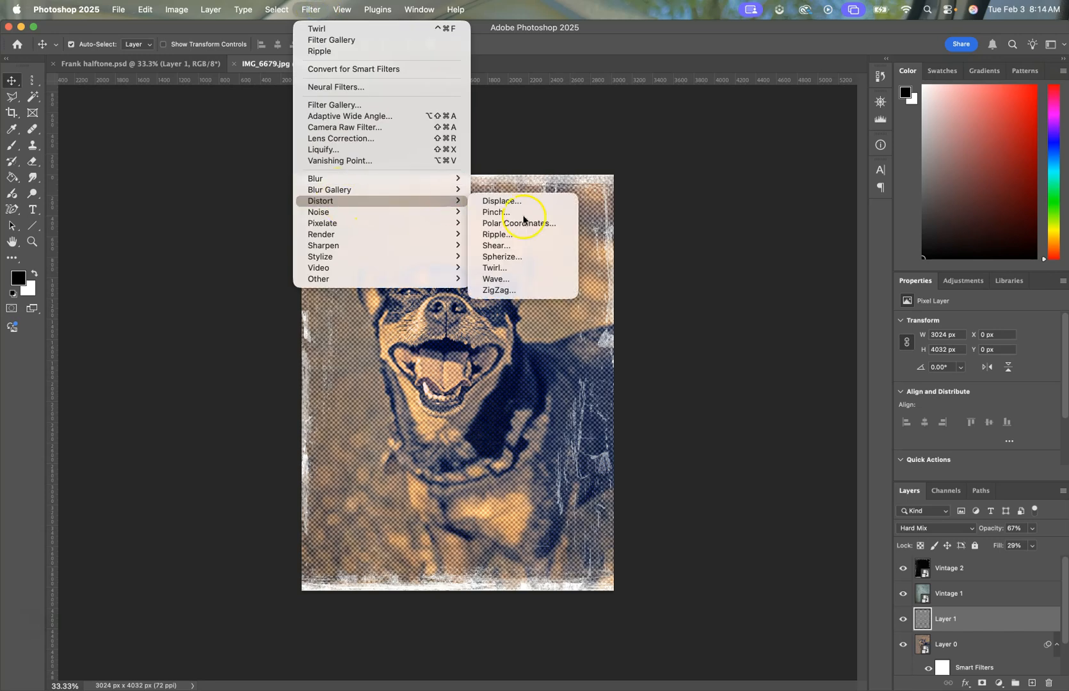
click(544, 257)
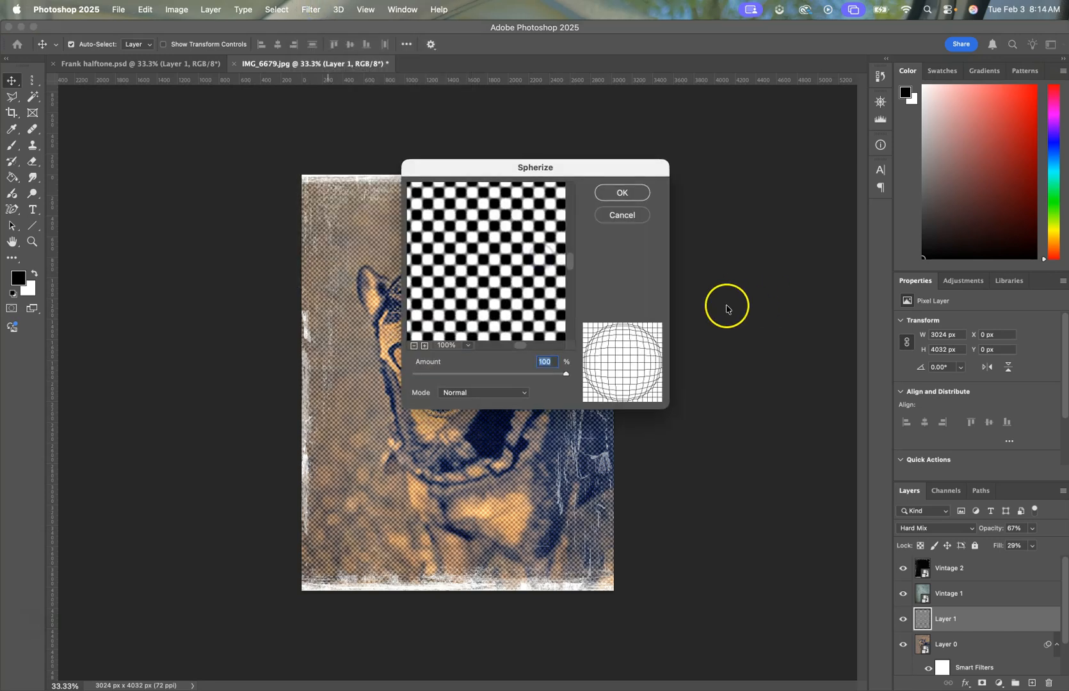
drag(726, 392, 697, 392)
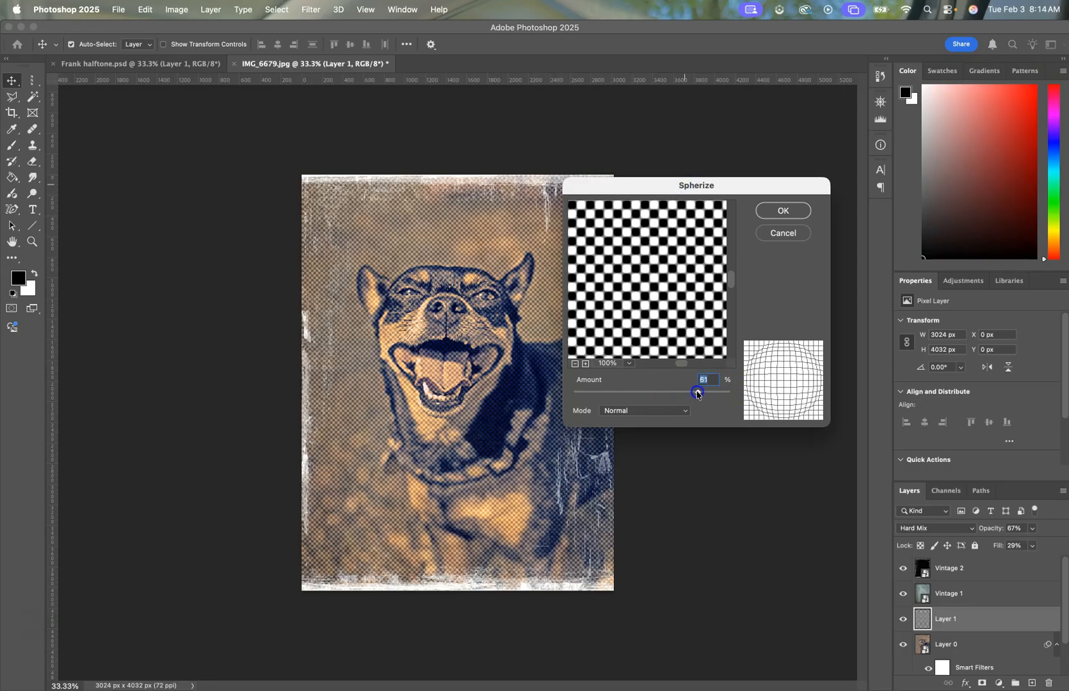
click(783, 212)
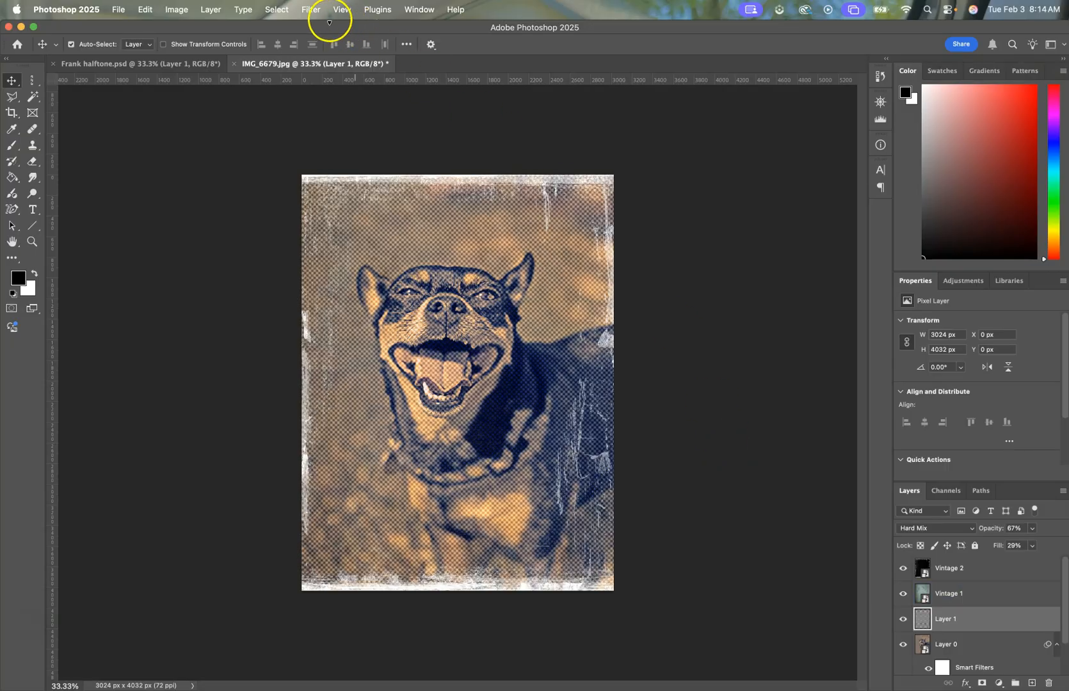
Try the ZigZag distortion filter on Layer 1's halftone pattern
click(311, 9)
mouse_move(339, 213)
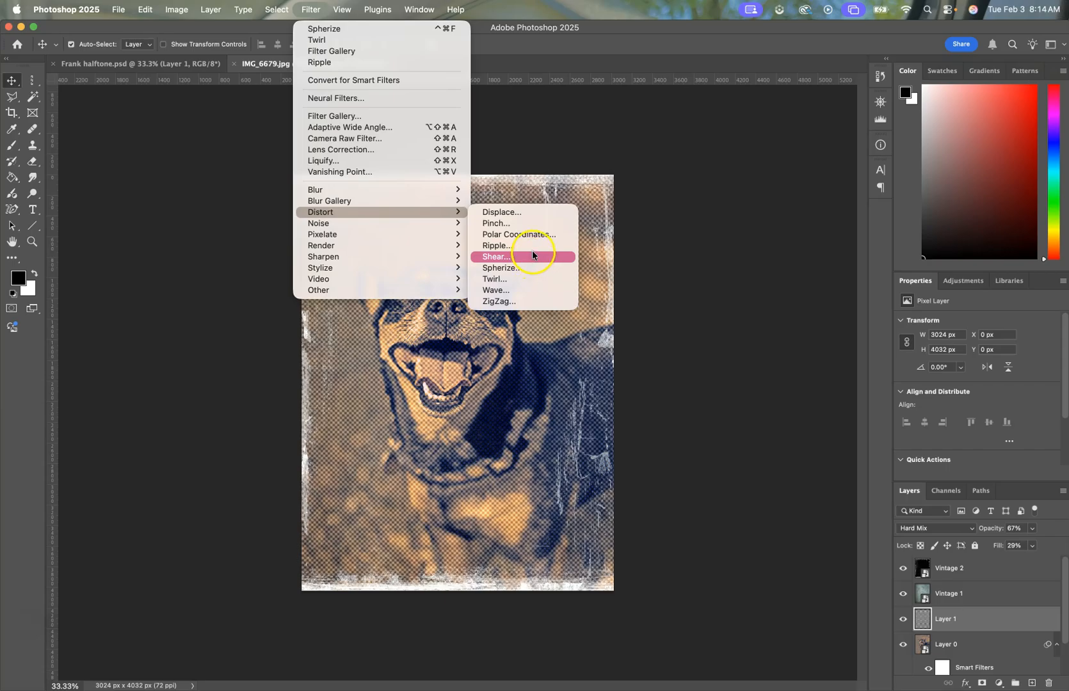
click(500, 301)
drag(495, 365, 489, 392)
click(637, 182)
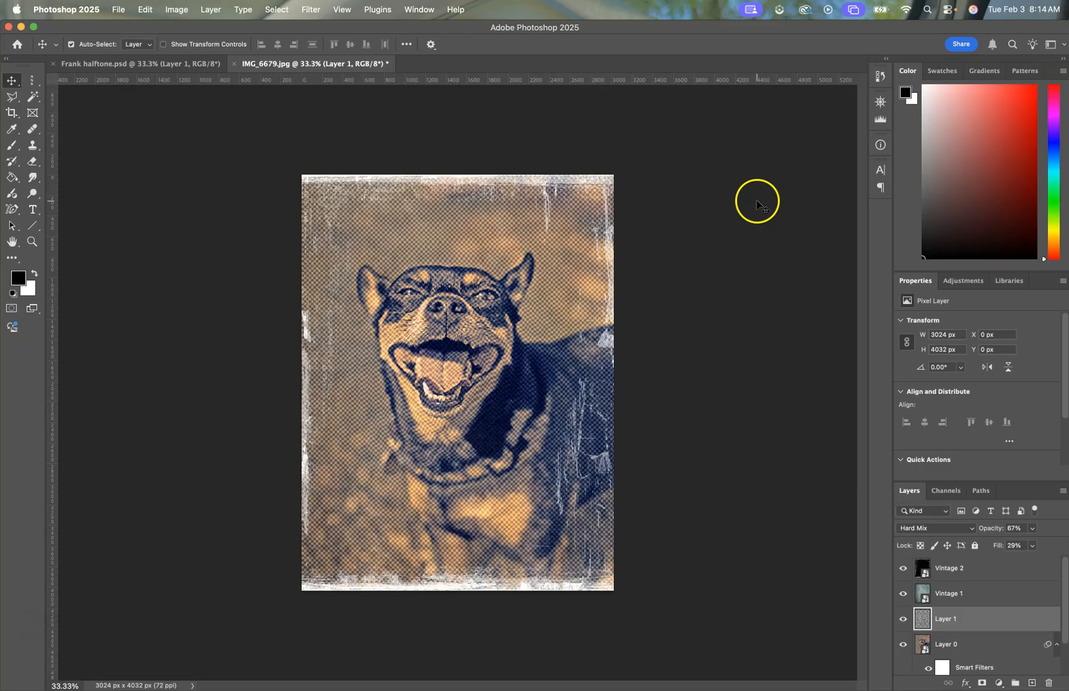
Try the Ripple filter on Layer 1's halftone pattern with an amount of -696% and size Large
click(310, 9)
mouse_move(342, 9)
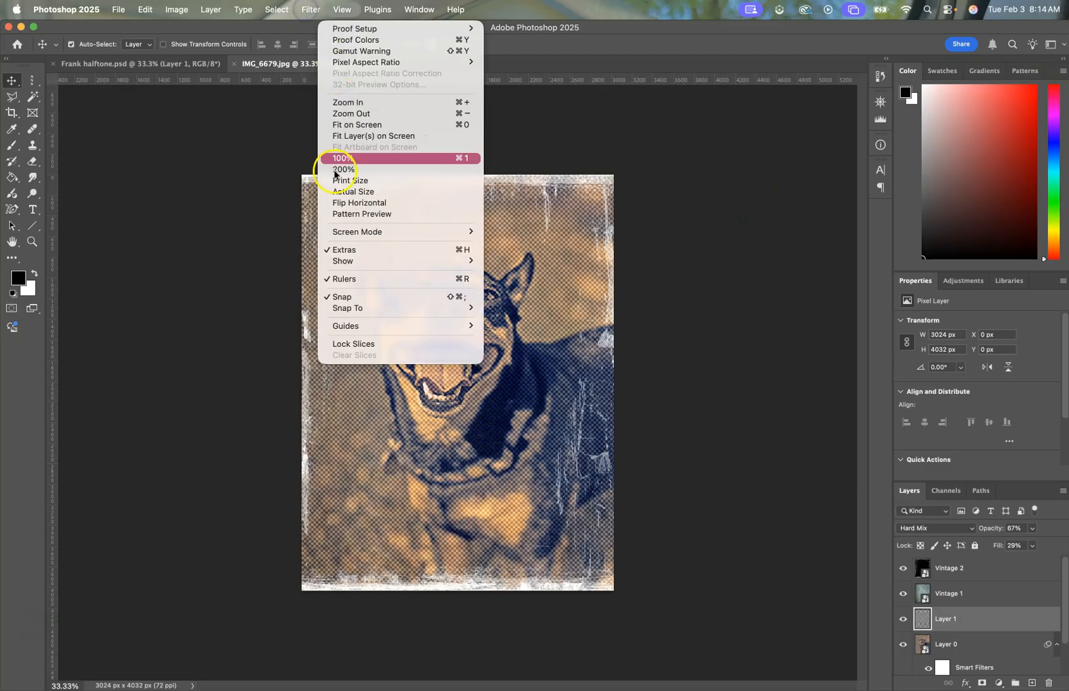
mouse_move(334, 223)
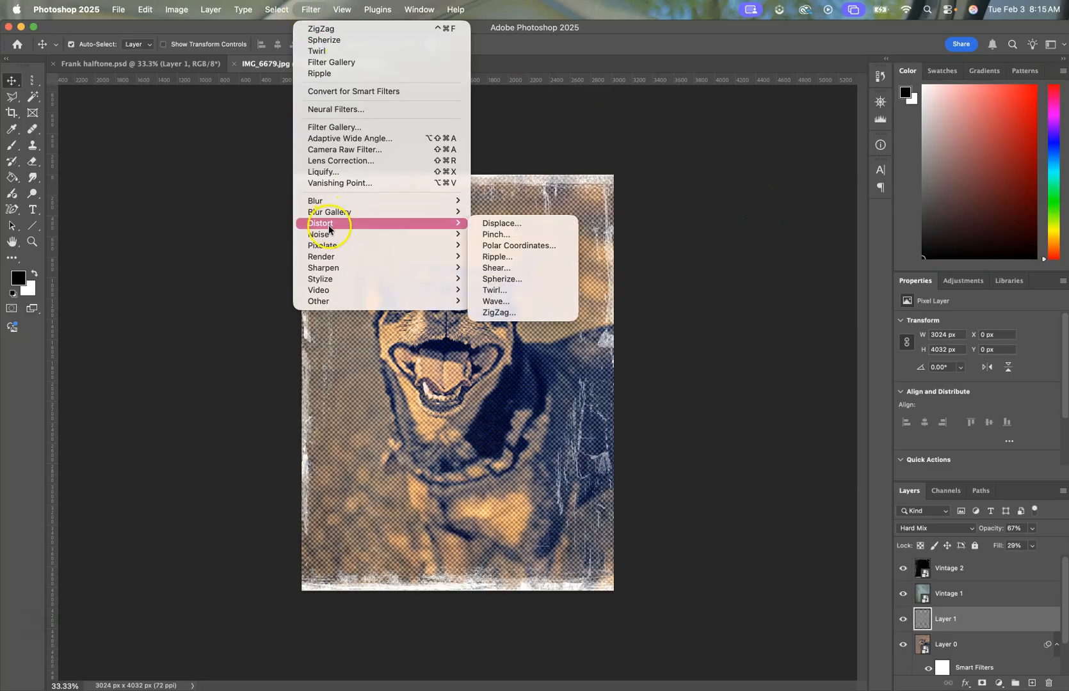
click(502, 257)
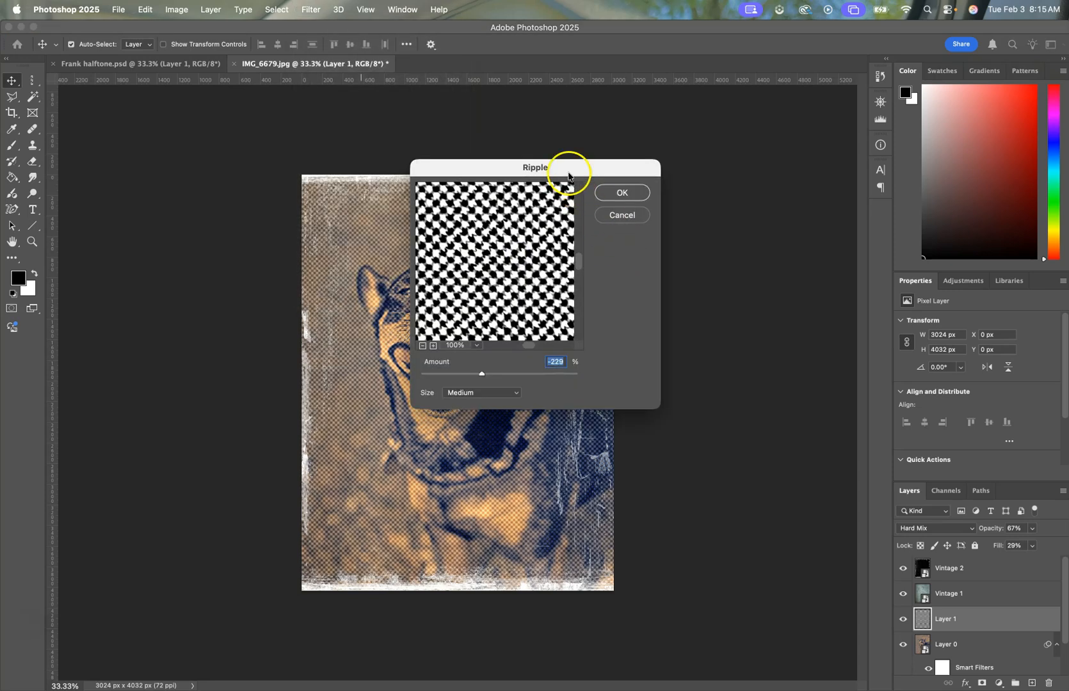
drag(568, 176, 702, 183)
drag(615, 382, 634, 381)
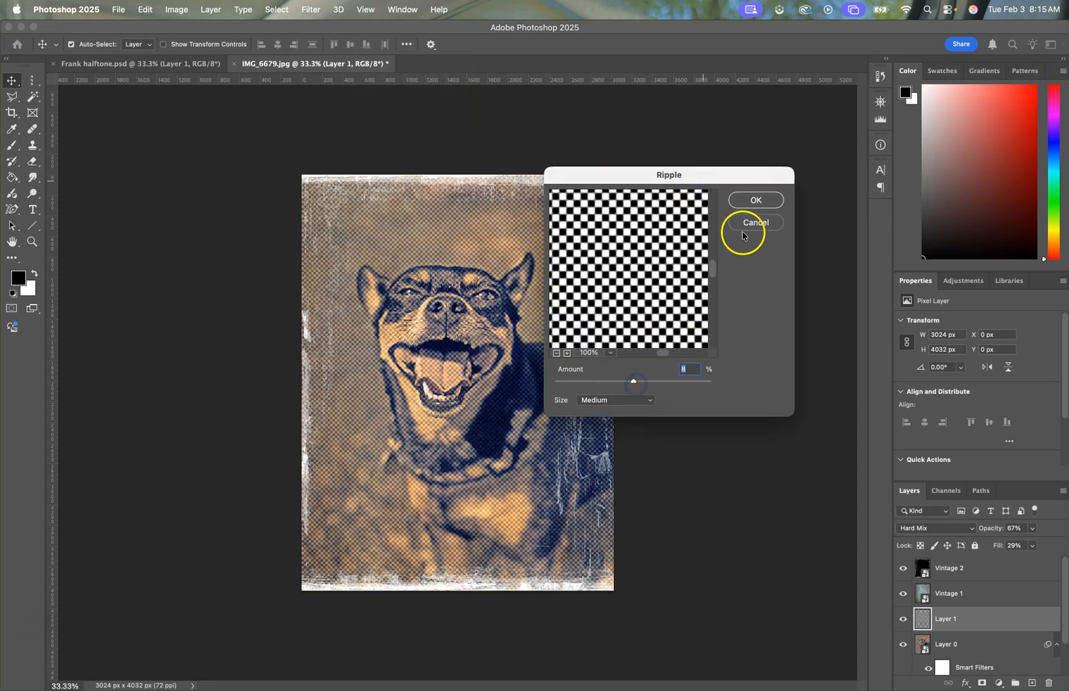
click(580, 381)
click(592, 403)
click(592, 411)
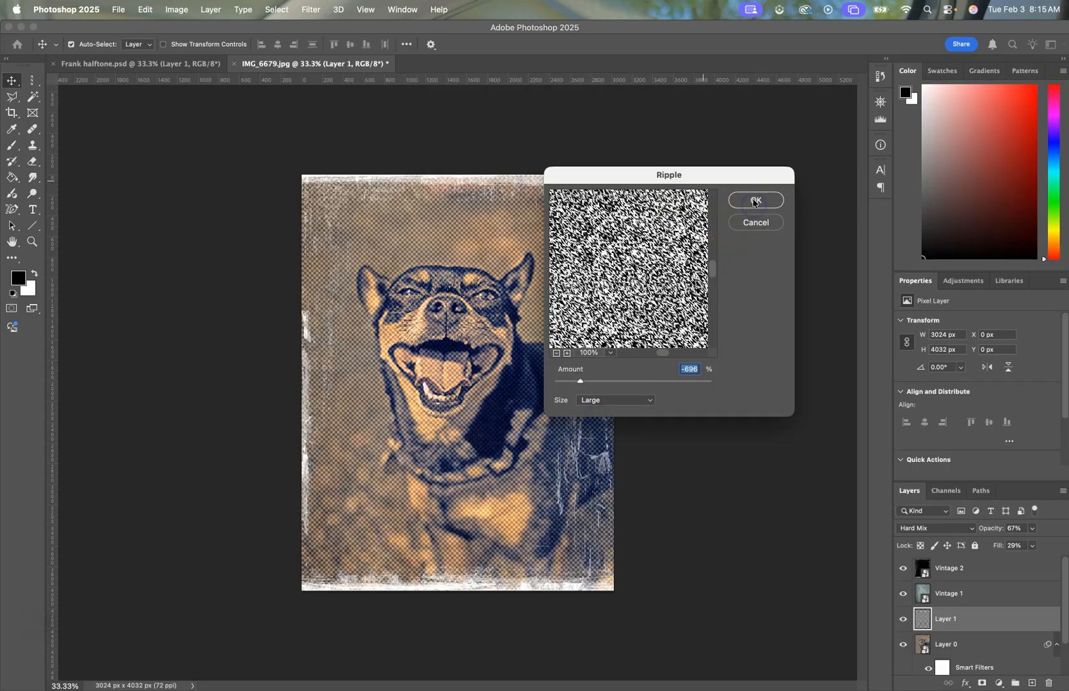
click(756, 201)
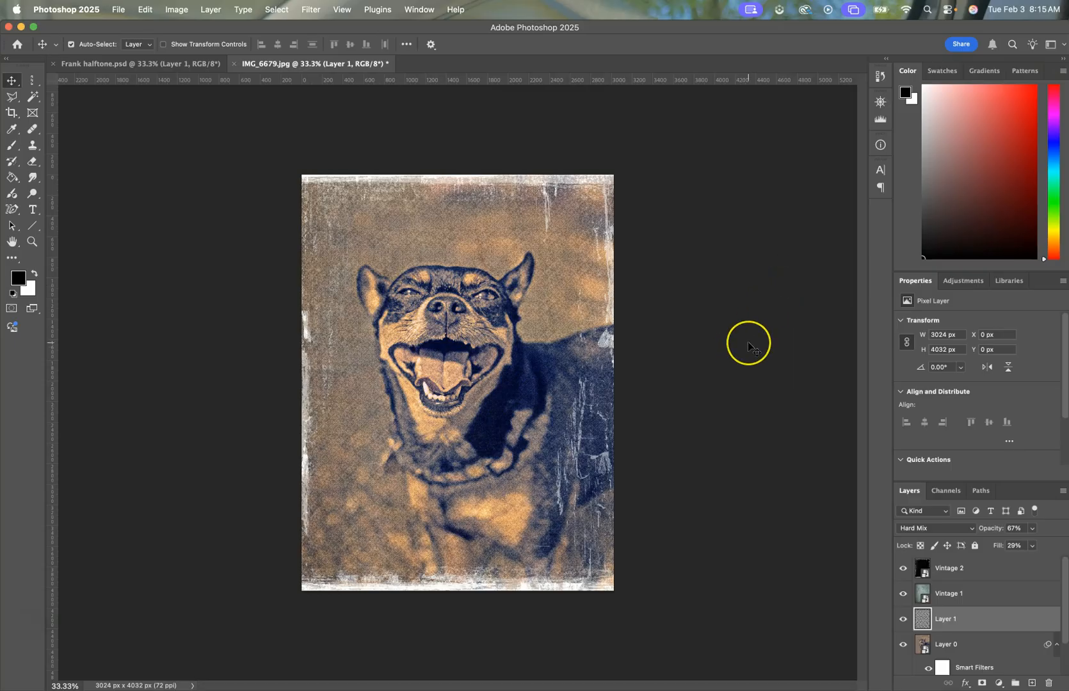
Apply the Twirl filter to Layer 1's halftone pattern with an angle of about 187°
click(311, 9)
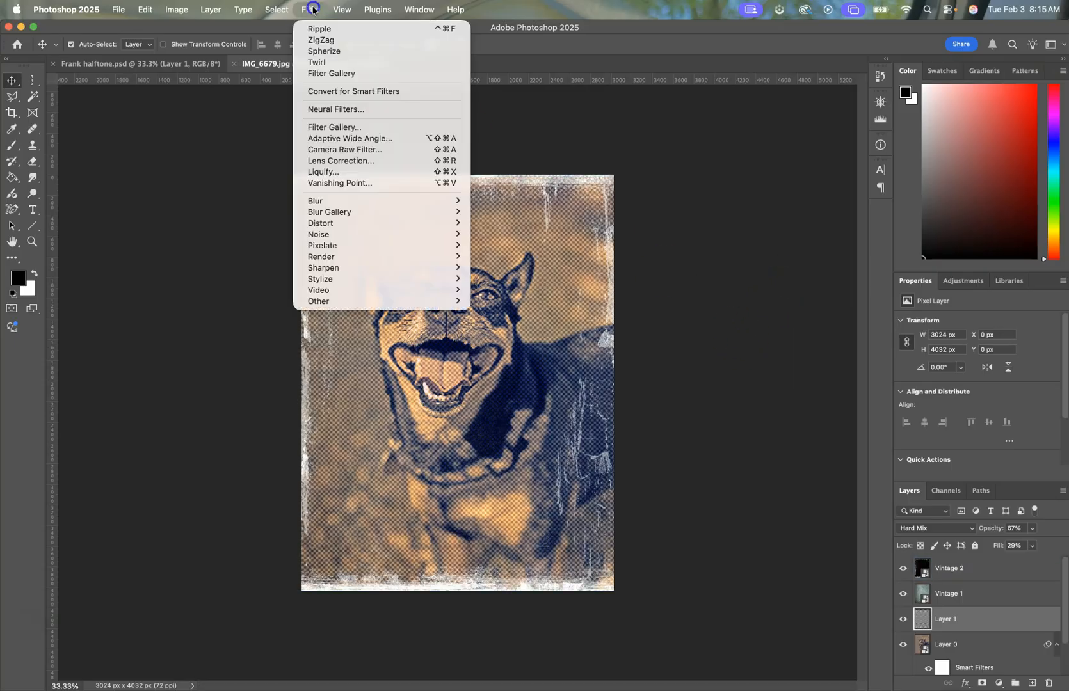
mouse_move(329, 223)
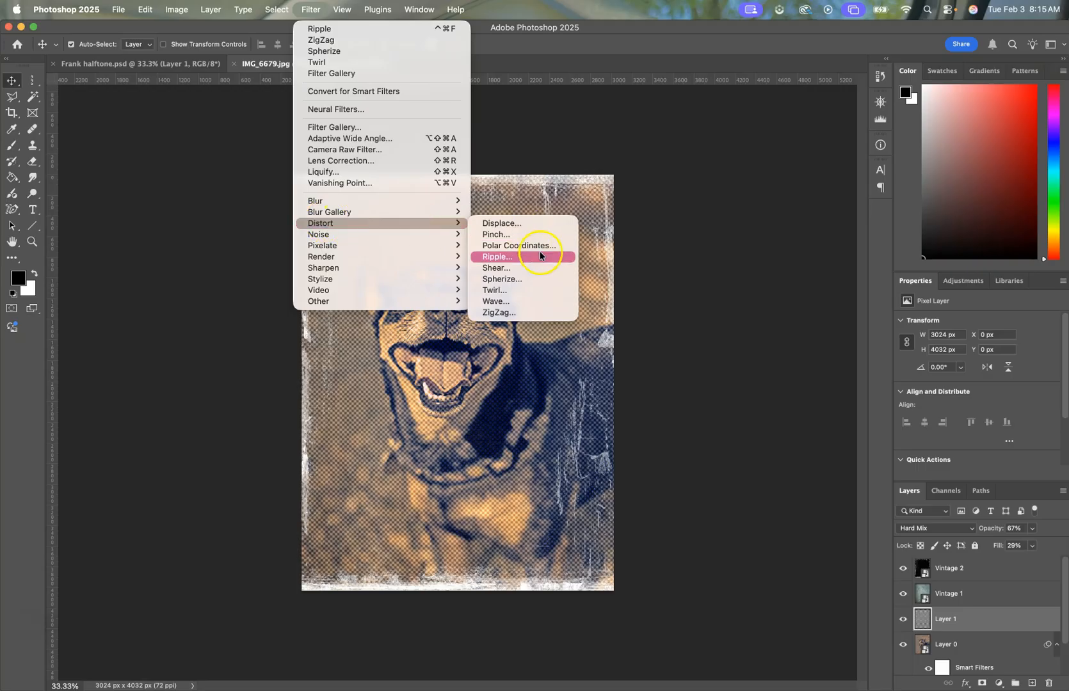
click(520, 291)
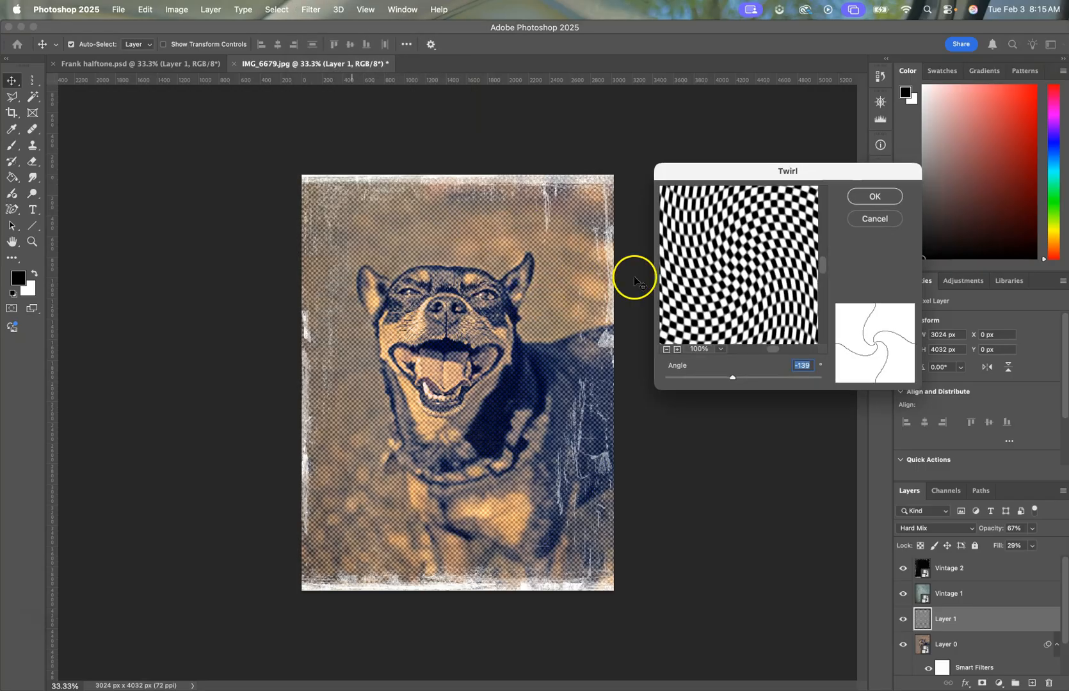
drag(734, 380, 759, 373)
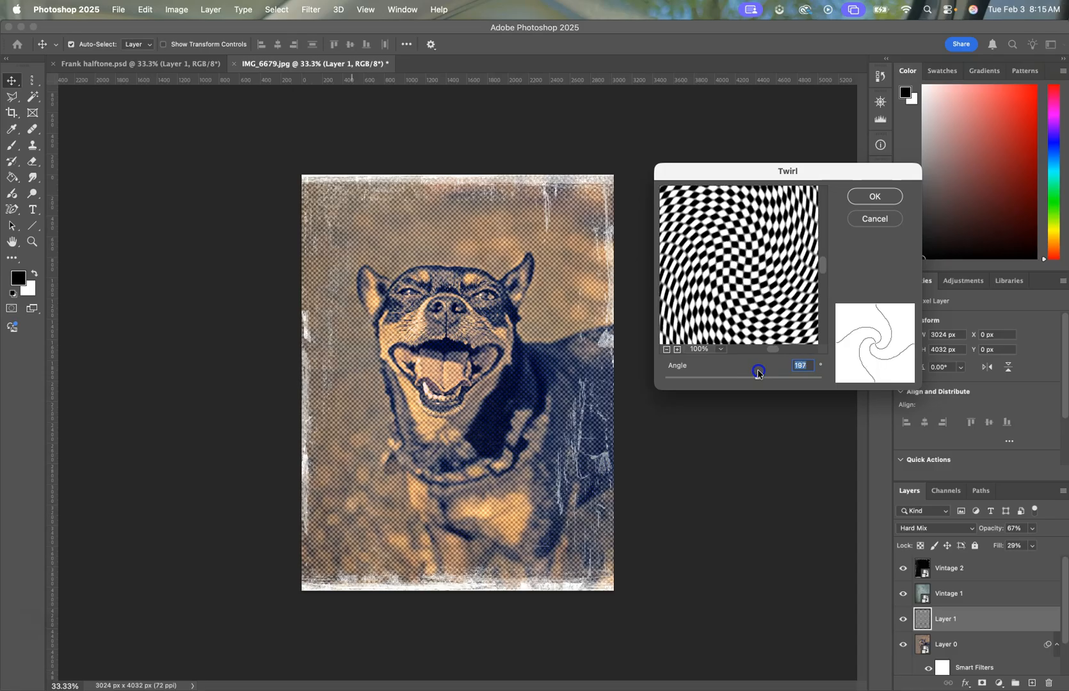
click(870, 200)
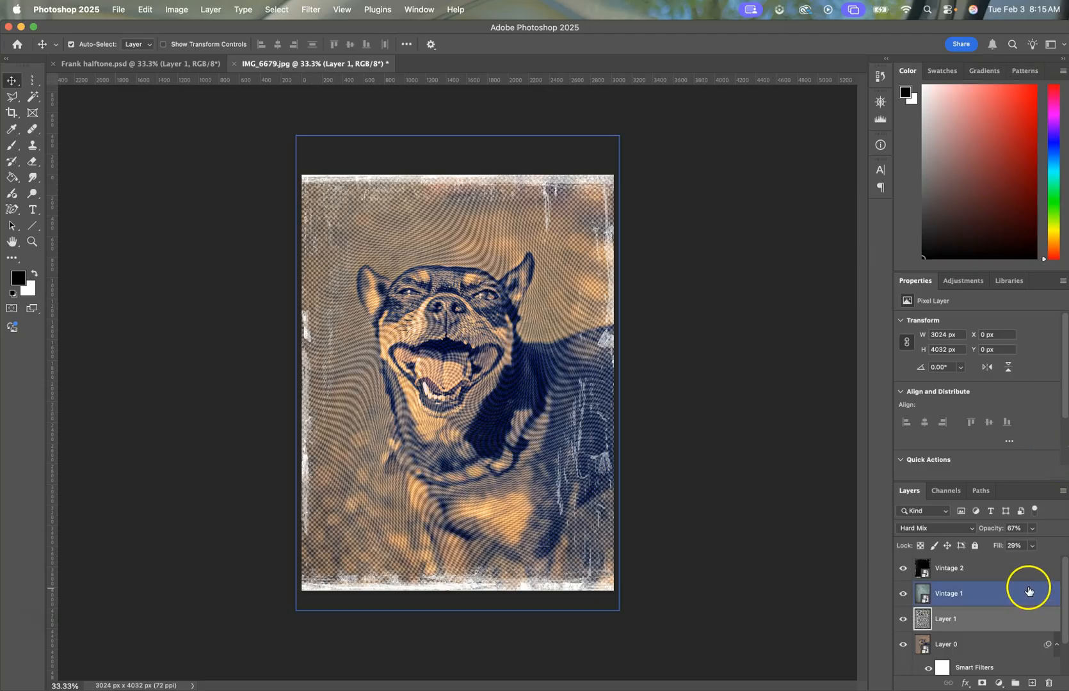
click(1005, 563)
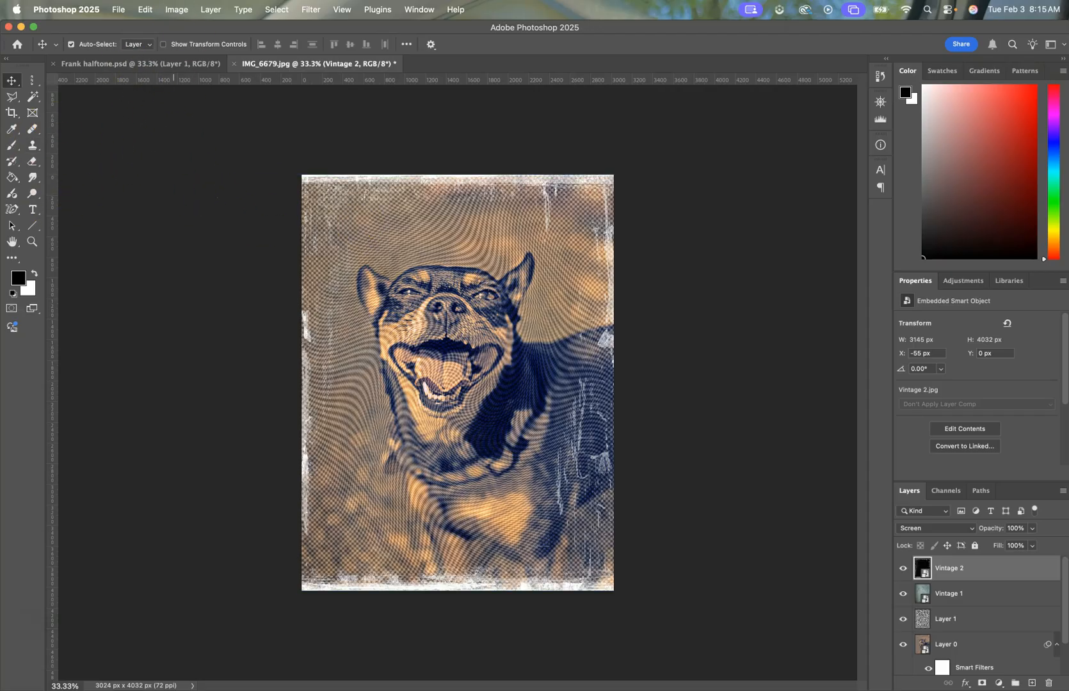
click(121, 9)
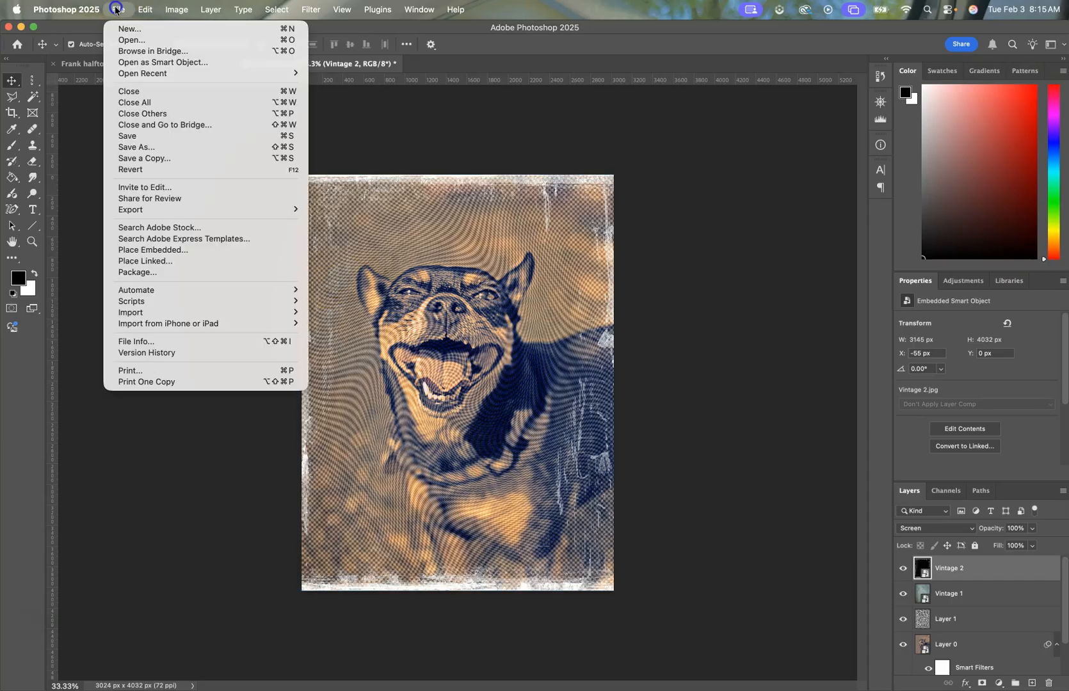
click(149, 148)
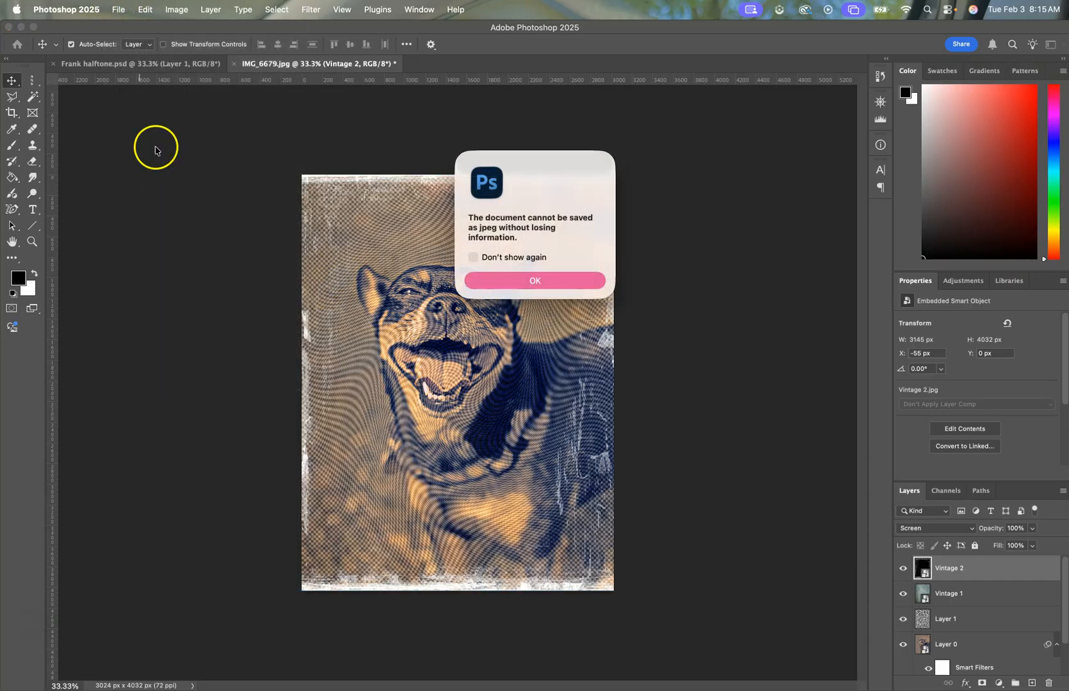
click(481, 277)
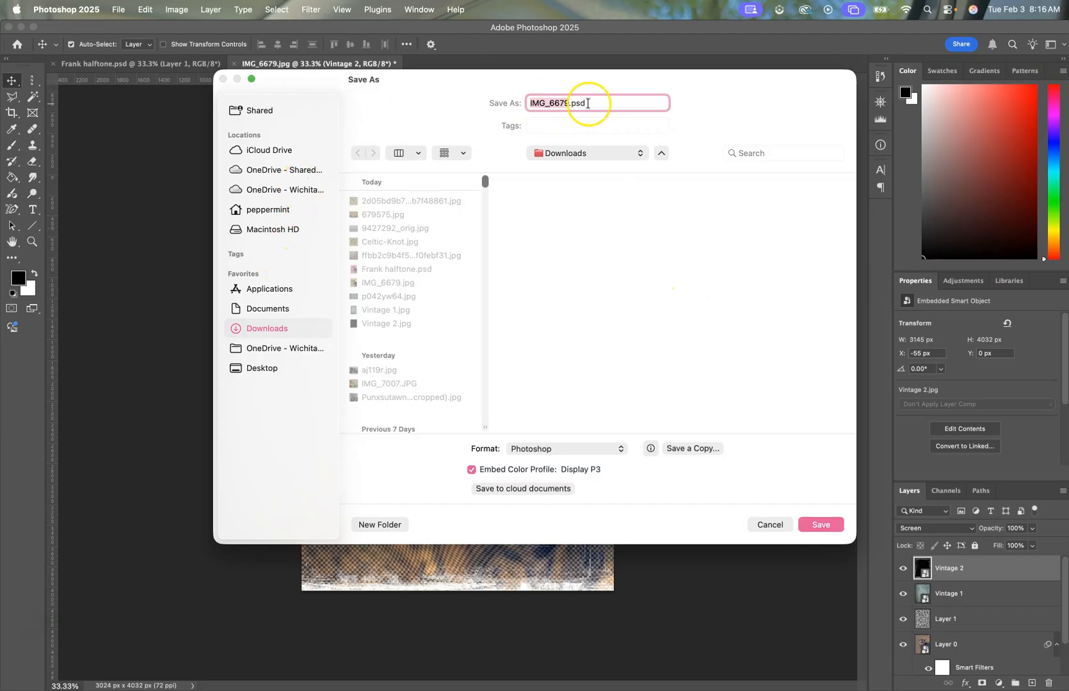
click(770, 524)
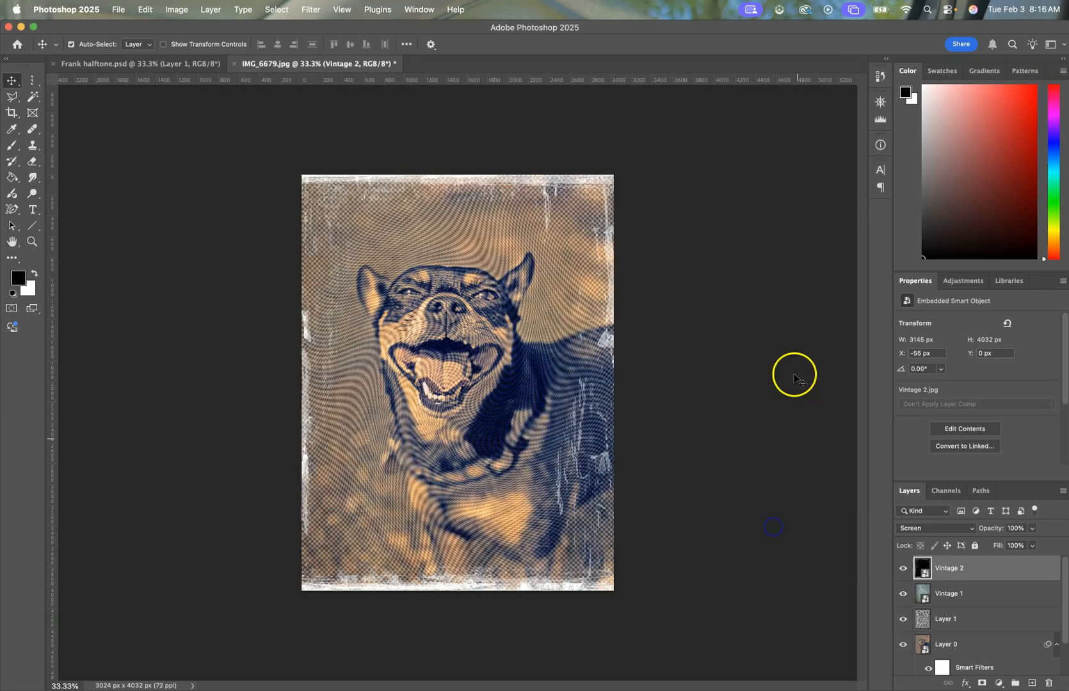
Flatten all layers of the dog image and export it as a JPG named Frank 2 in the Documents folder
right_click(998, 570)
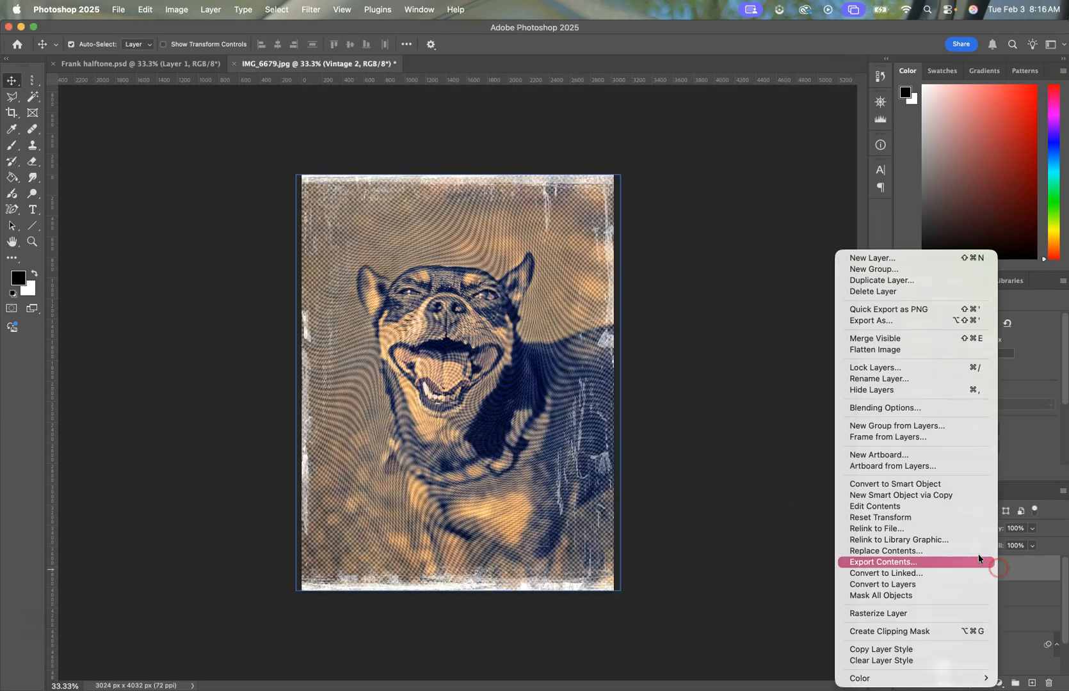
click(889, 351)
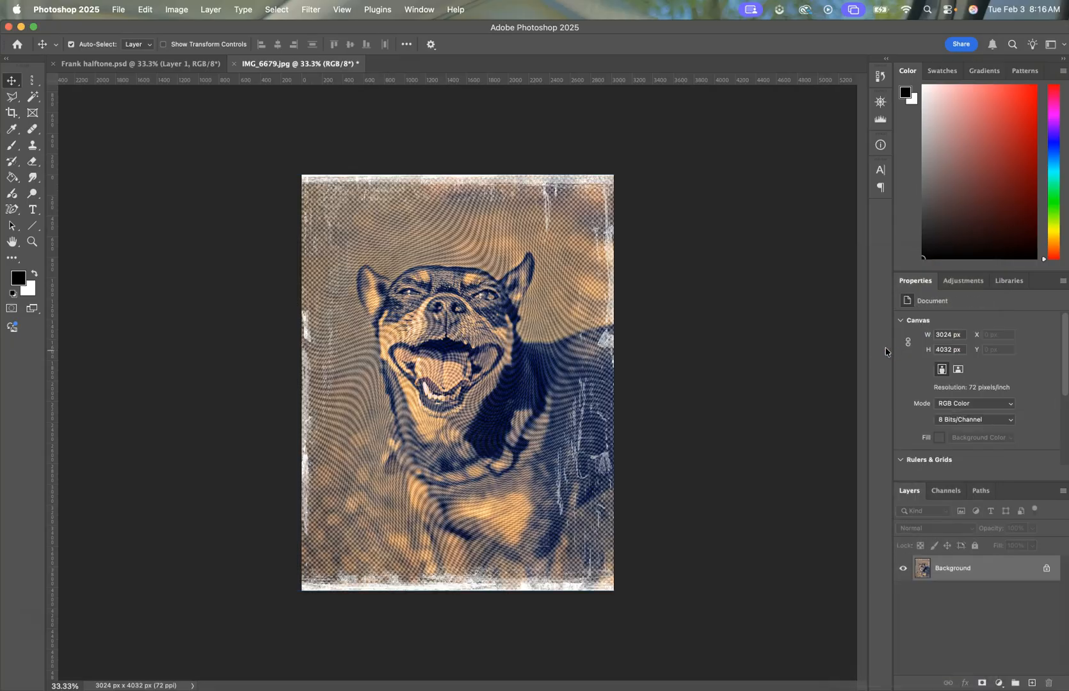
click(118, 10)
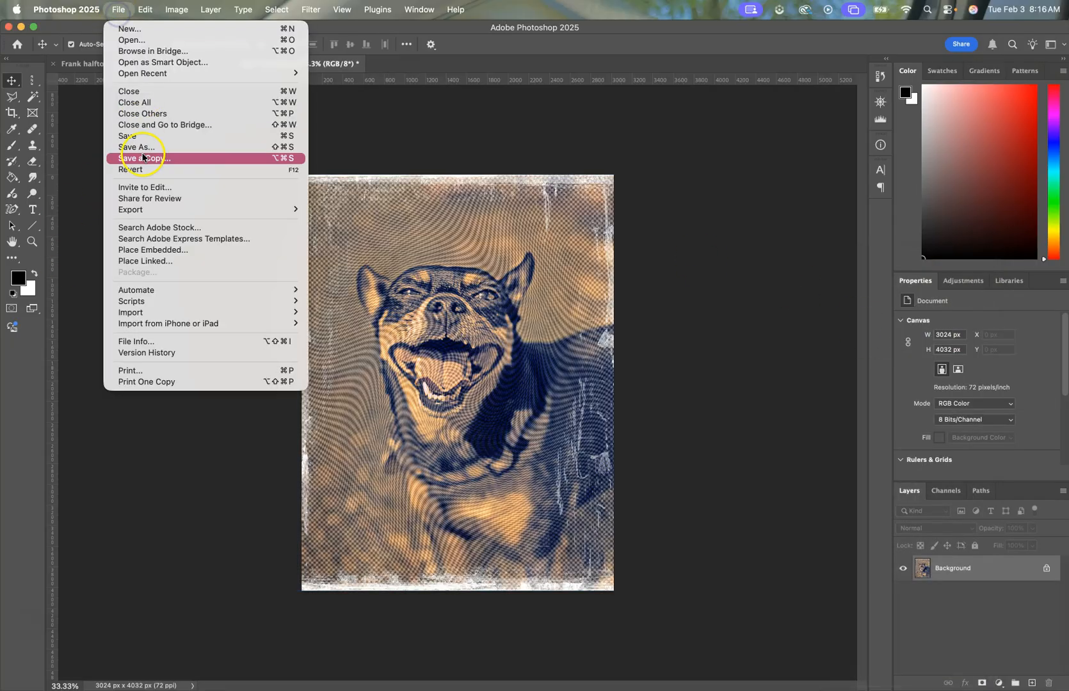
mouse_move(141, 212)
click(343, 222)
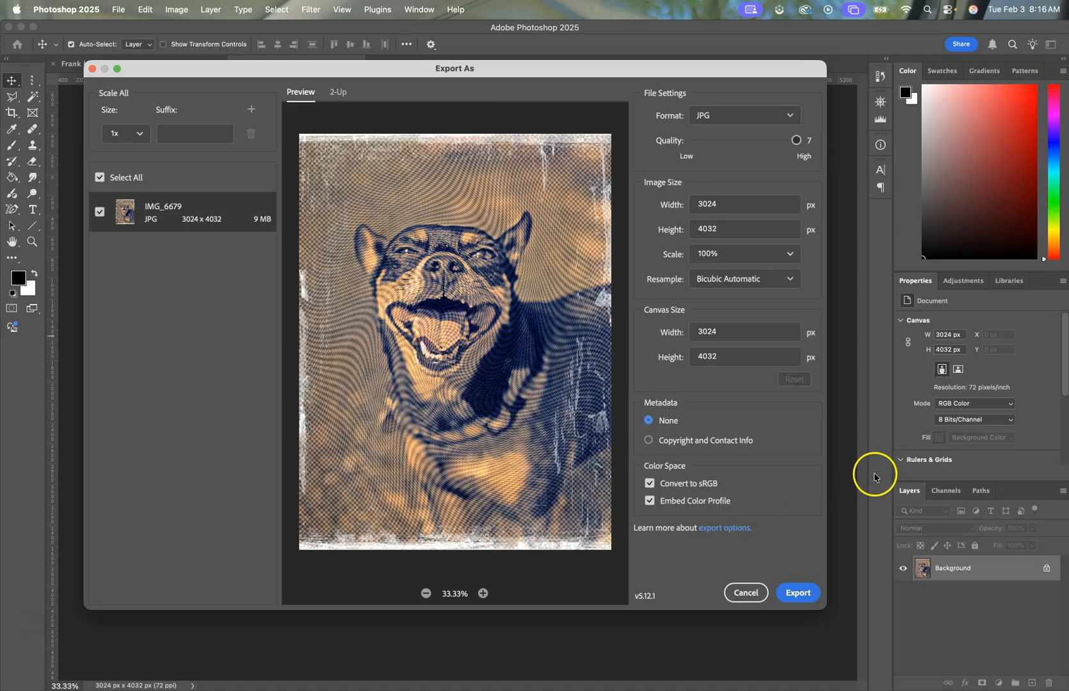
click(800, 593)
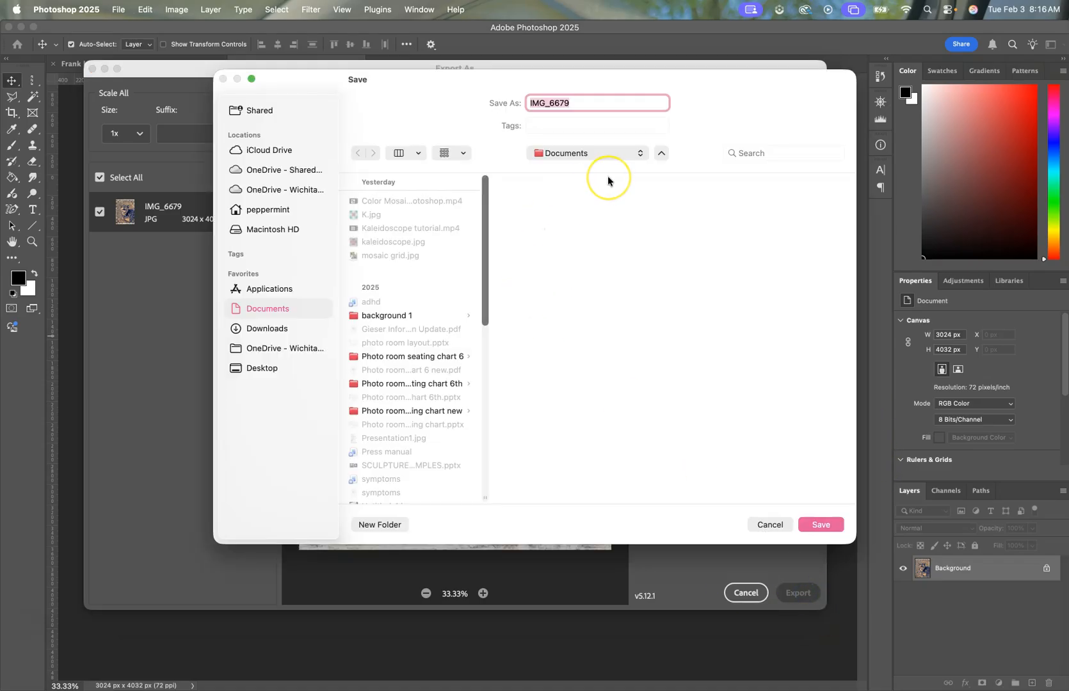
text(Frank 2)
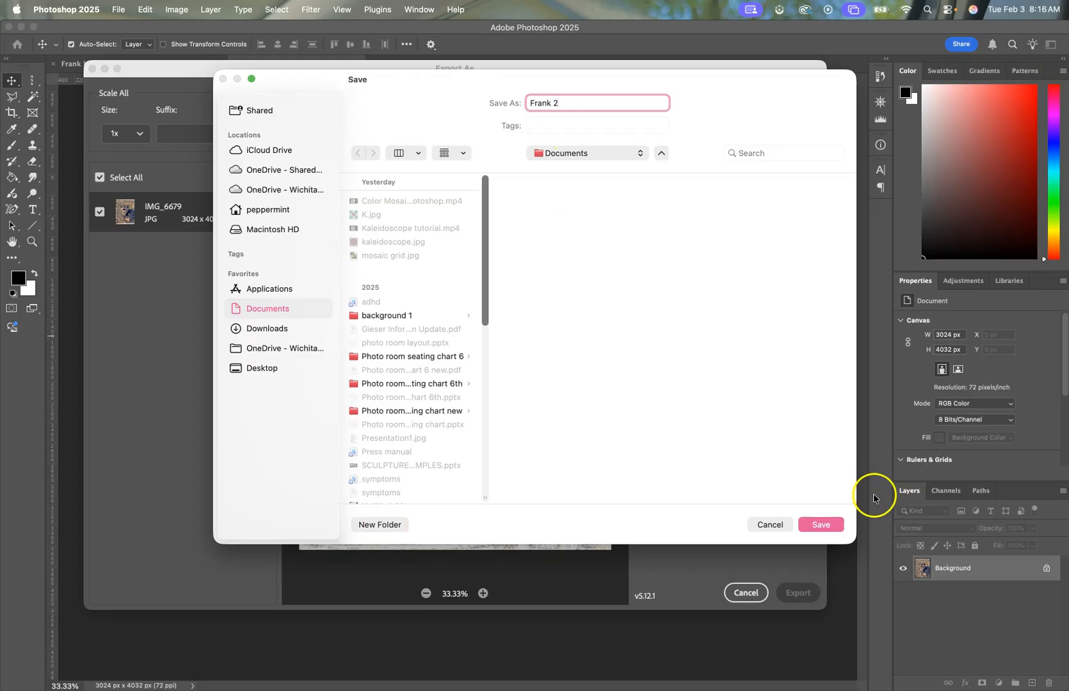
click(826, 531)
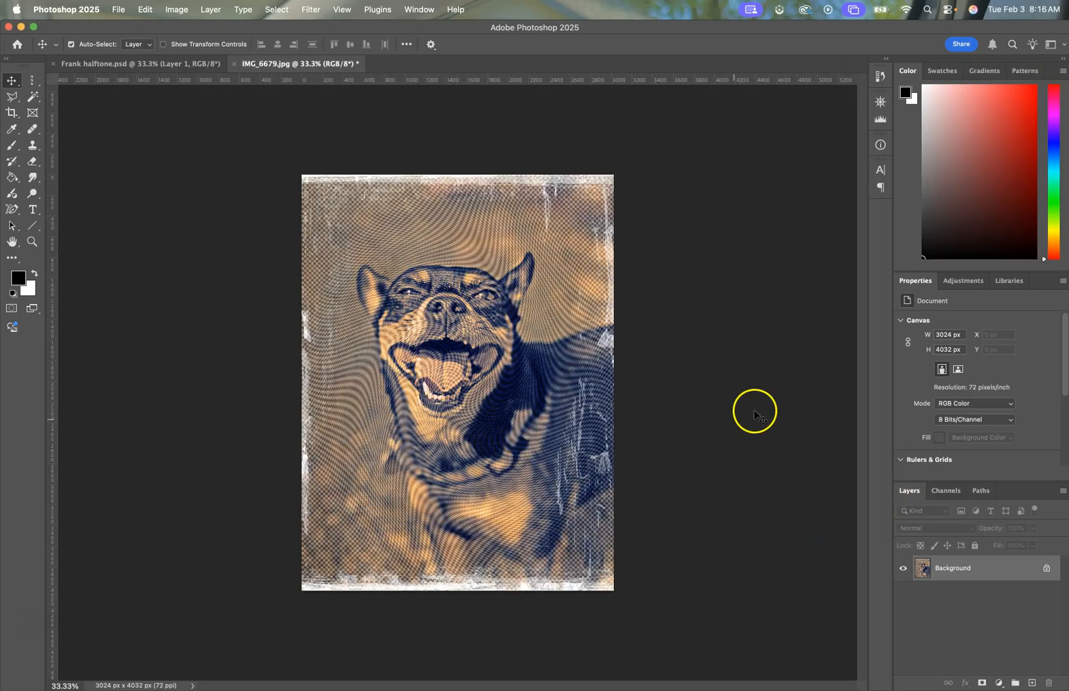